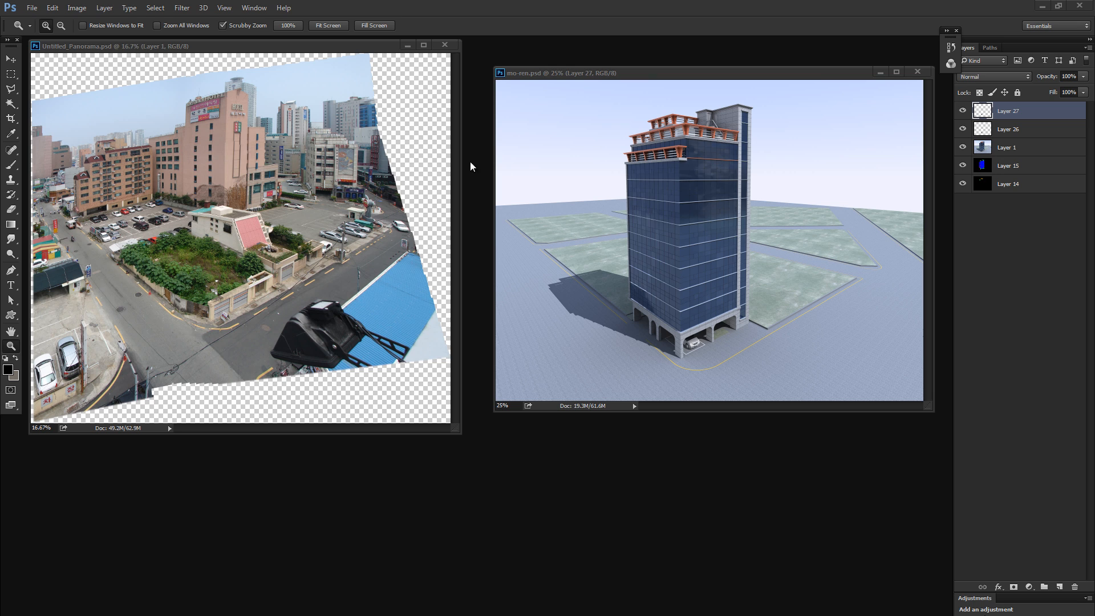
# - Reposition and enlarge the Untitled_Panorama.psd window so the whole panorama has empty space around it
pyautogui.moveTo(457, 434); pyautogui.dragTo(473, 445)
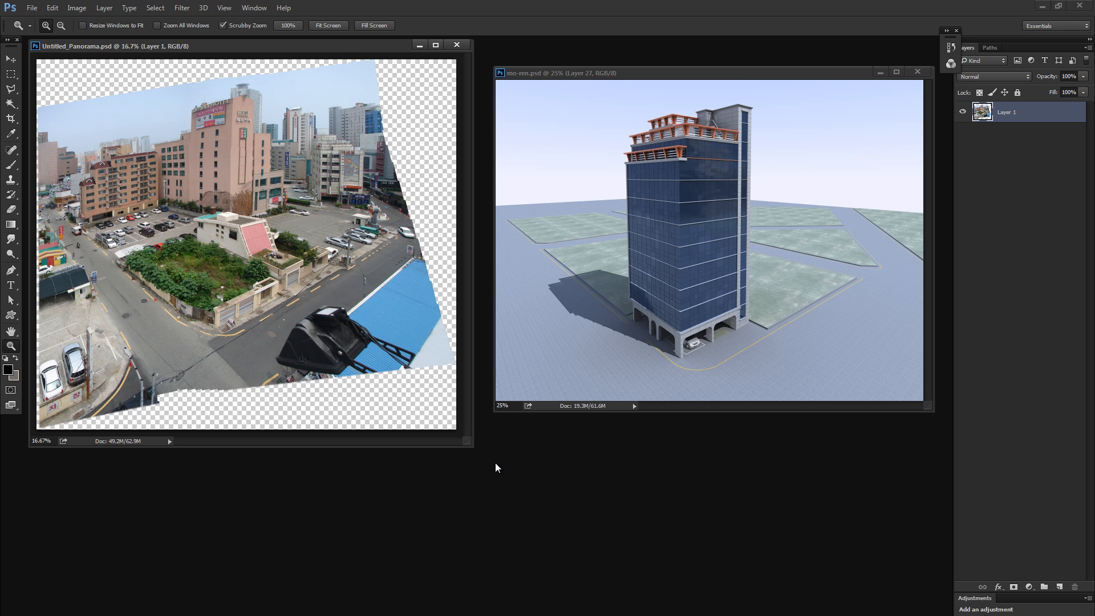
pyautogui.moveTo(277, 54); pyautogui.dragTo(330, 78)
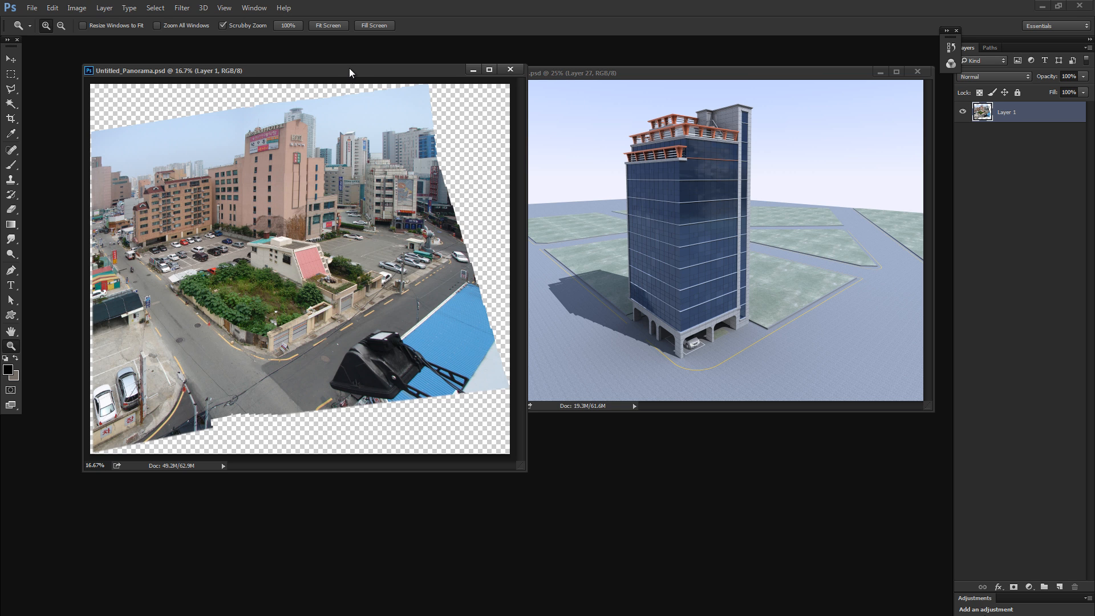
pyautogui.moveTo(349, 67); pyautogui.dragTo(312, 62)
pyautogui.moveTo(486, 465); pyautogui.dragTo(565, 533)
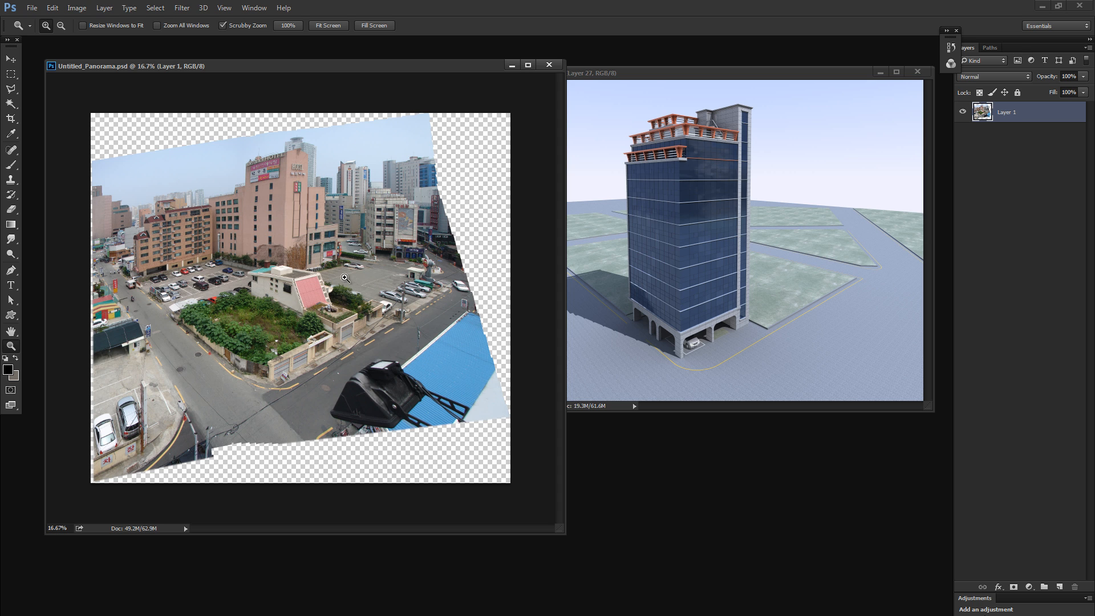
pyautogui.press('v')
pyautogui.moveTo(363, 238); pyautogui.dragTo(362, 252)
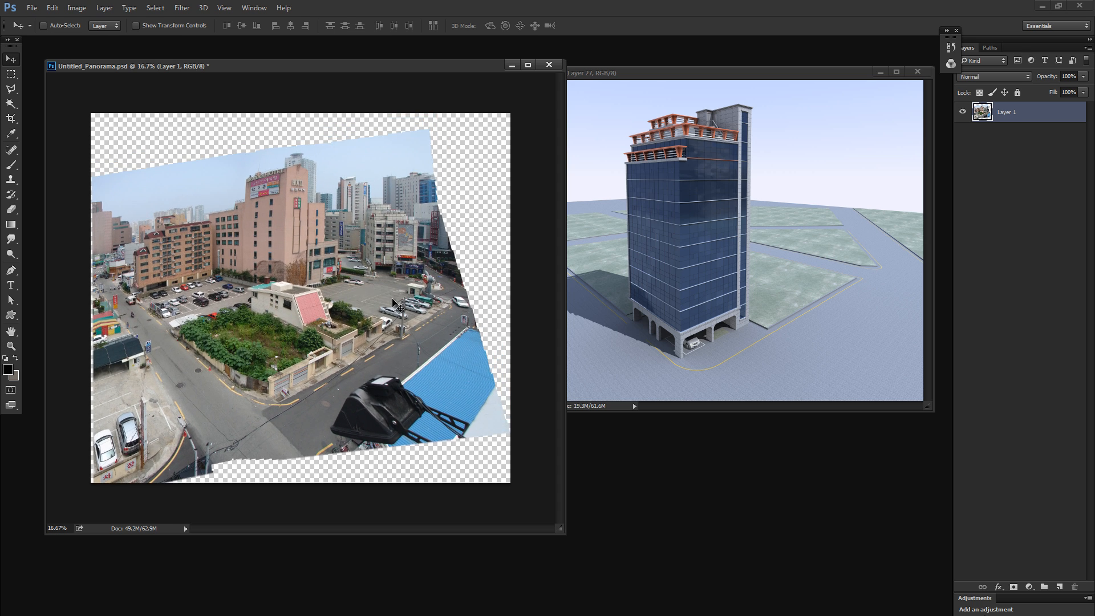
pyautogui.hotkey('ctrl', 'z')
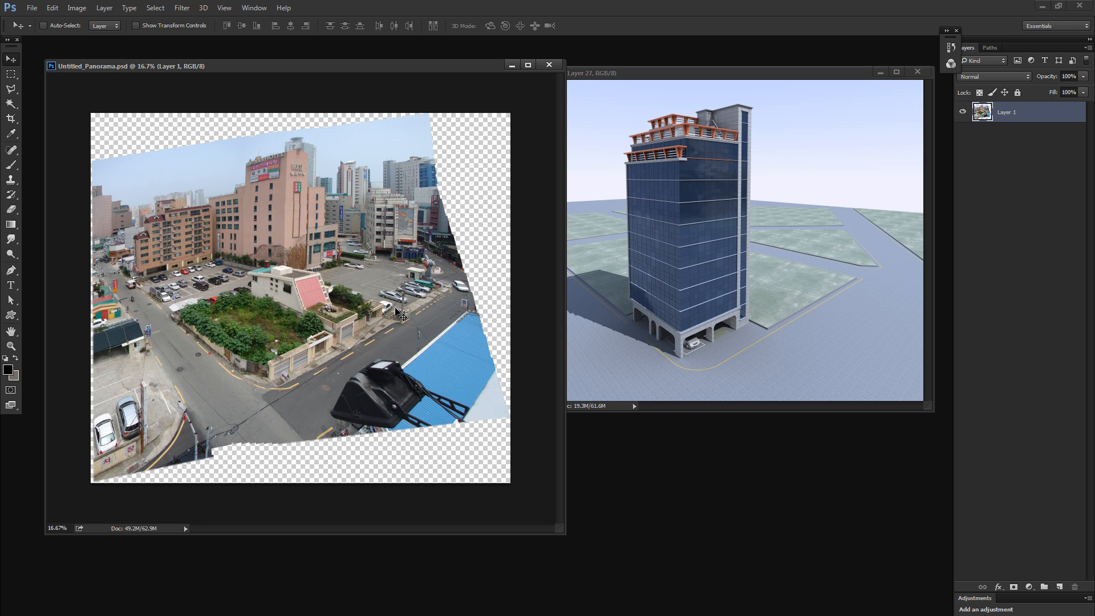
# - Outline the overgrown empty lot with the Polygonal Lasso and display the selection as a quick mask
pyautogui.press('m')
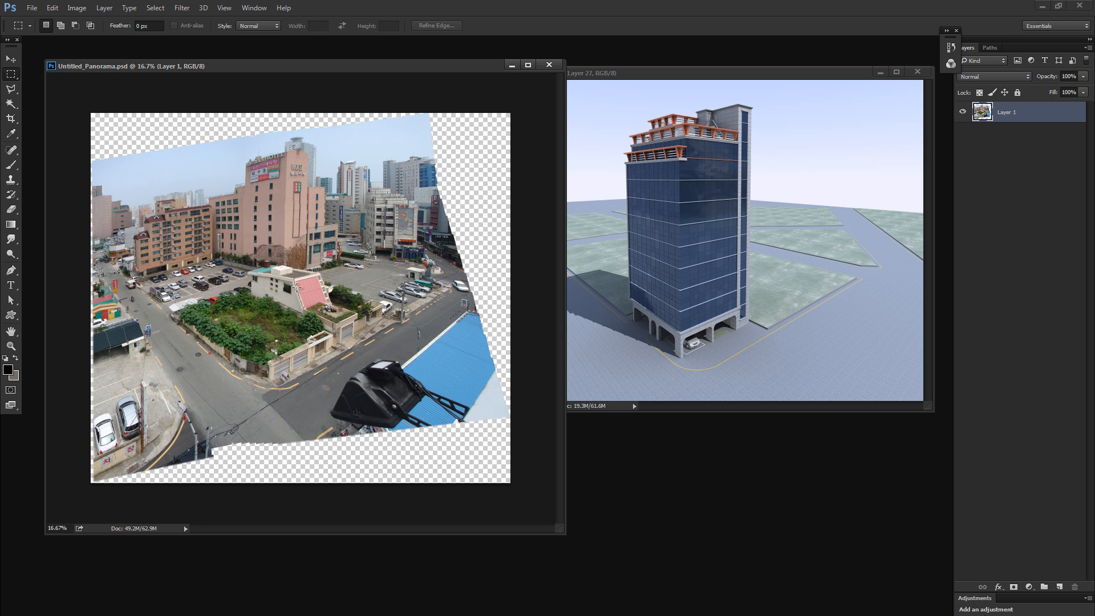
pyautogui.press('l')
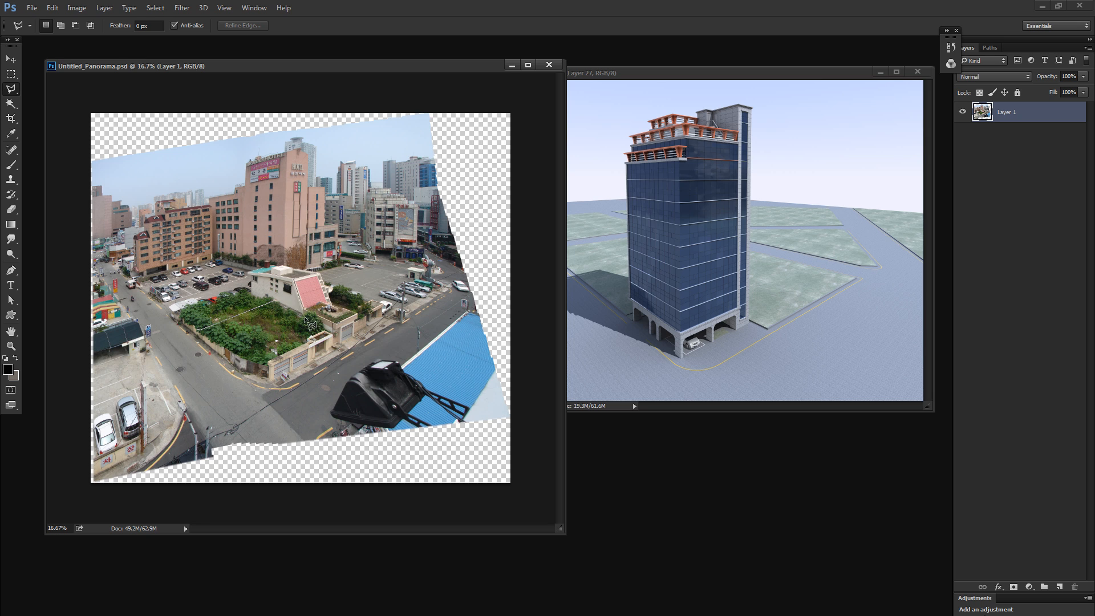
pyautogui.click(334, 330)
pyautogui.click(263, 378)
pyautogui.click(195, 337)
pyautogui.press('q')
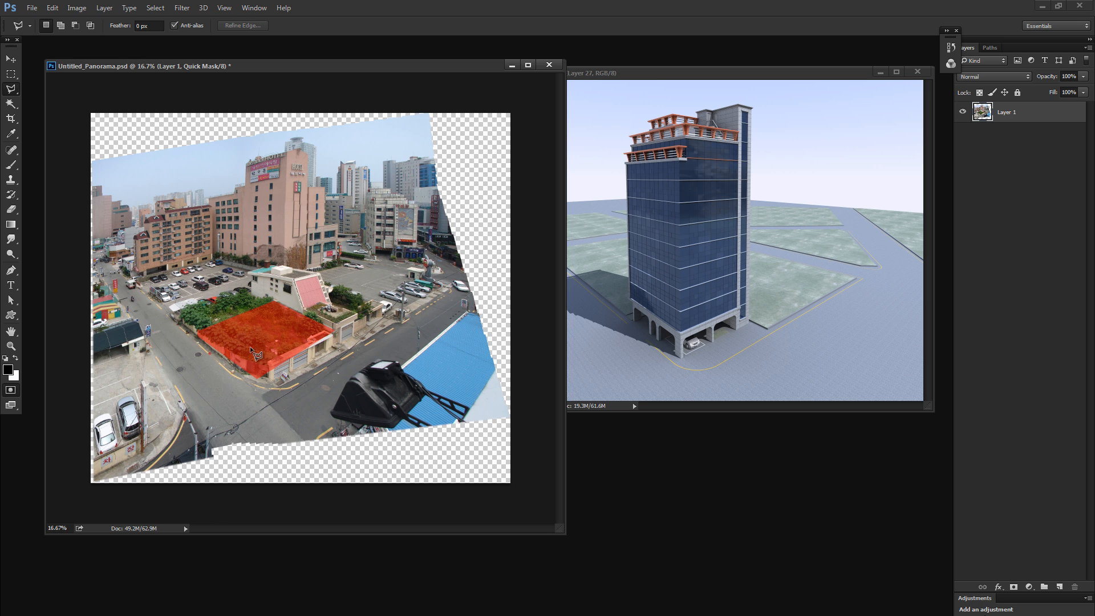
# - Bring the tower rendering forward for comparison, return to the panorama and discard the quick-masked lot selection
pyautogui.click(631, 190)
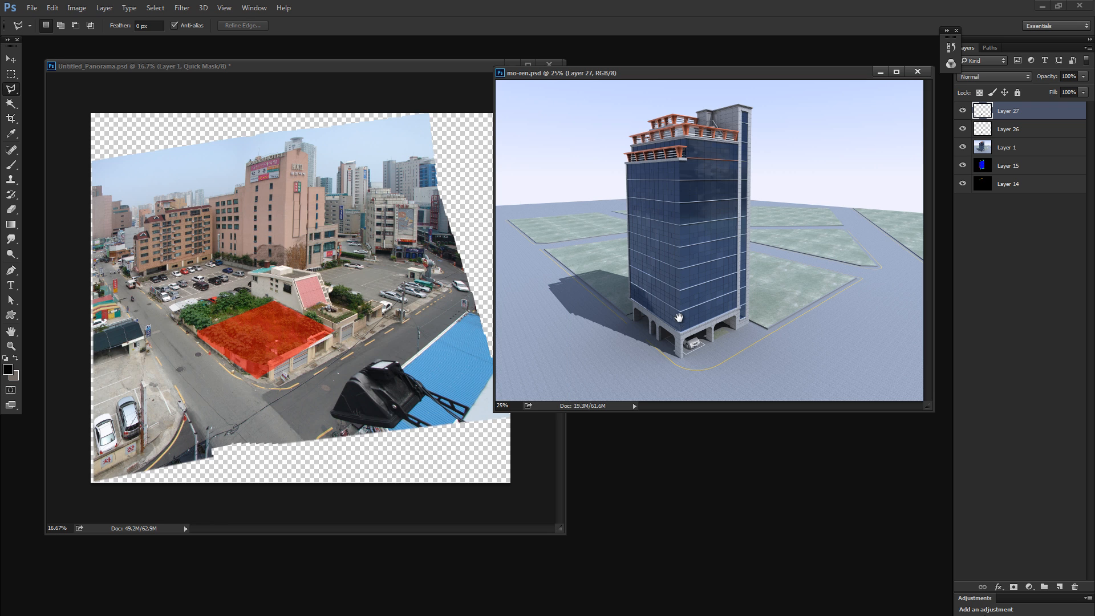
pyautogui.click(286, 331)
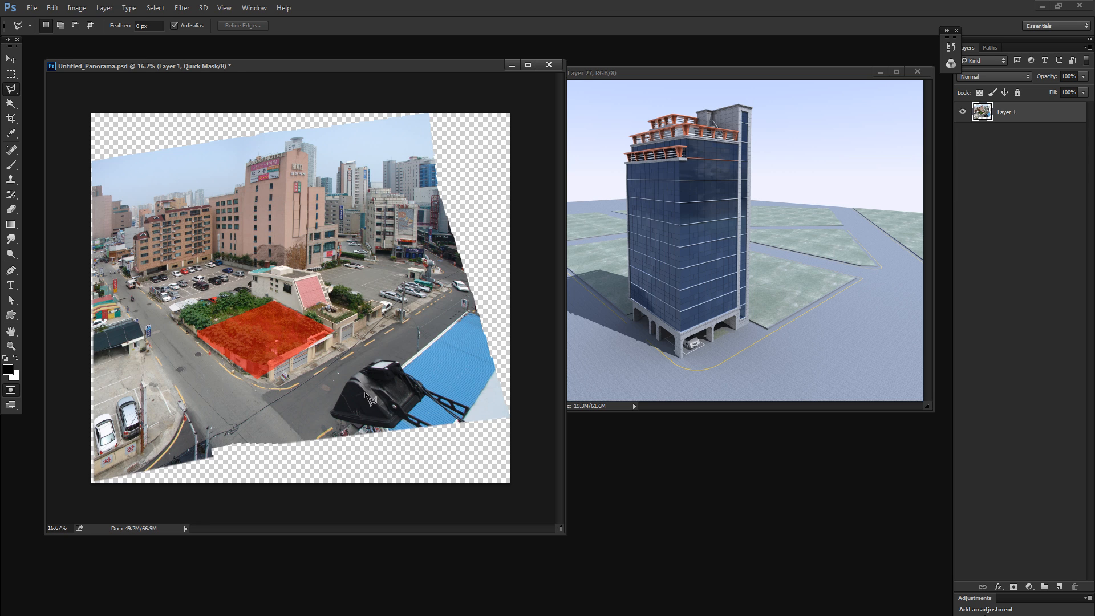
pyautogui.press('q')
pyautogui.hotkey('ctrl', 'd')
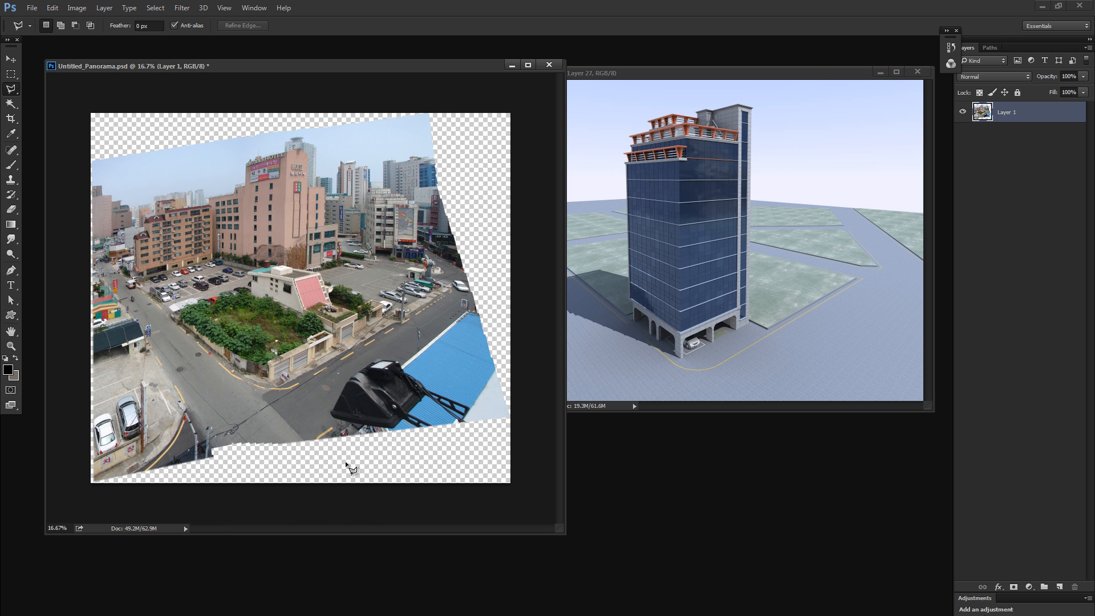
# - Set the panorama's zoom to 16.67% and enlarge its document window further
pyautogui.press('z')
pyautogui.moveTo(302, 174)
pyautogui.mouseDown()
pyautogui.moveTo(356, 172)
pyautogui.moveTo(284, 172)
pyautogui.moveTo(300, 174)
pyautogui.mouseUp()
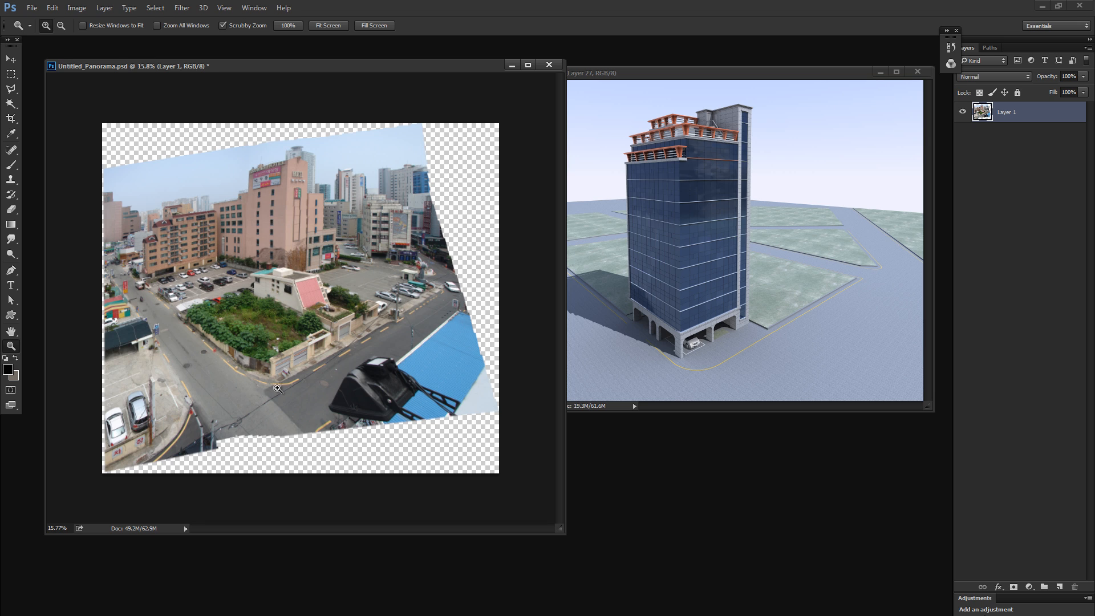
pyautogui.press('m')
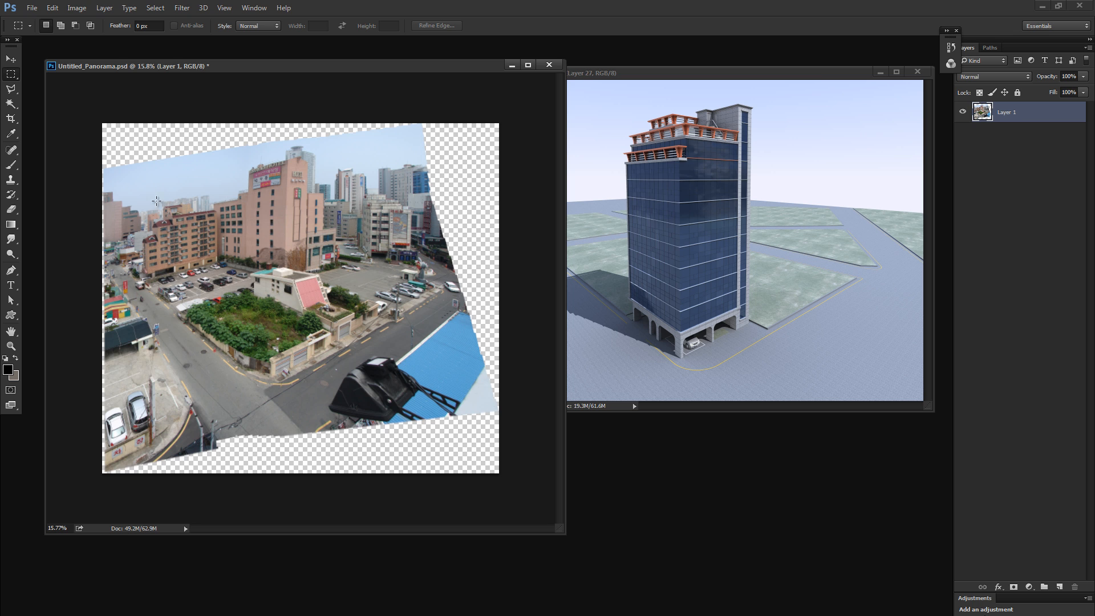
pyautogui.press('z')
pyautogui.click(227, 250)
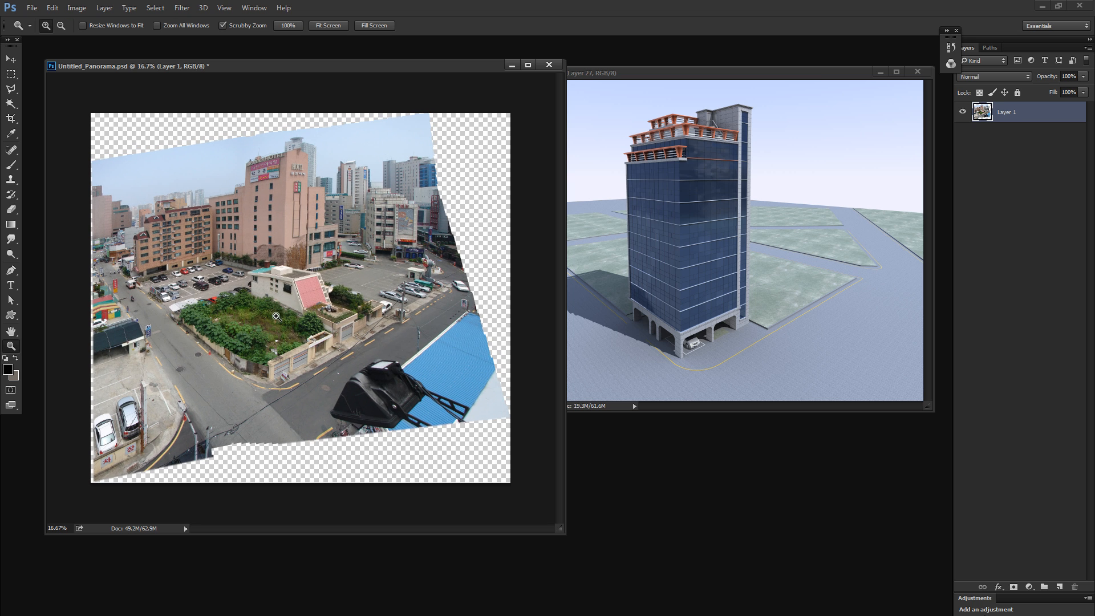
pyautogui.moveTo(673, 601); pyautogui.dragTo(672, 607)
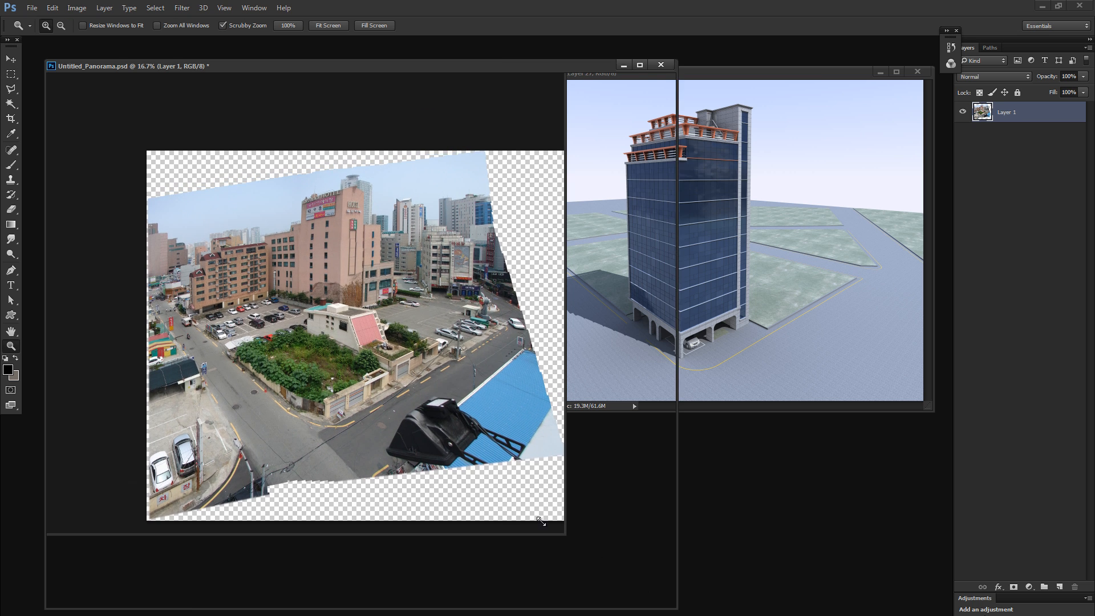
# - Try to crop the panorama to a rectangular area around the central buildings and the empty lot
pyautogui.press('m')
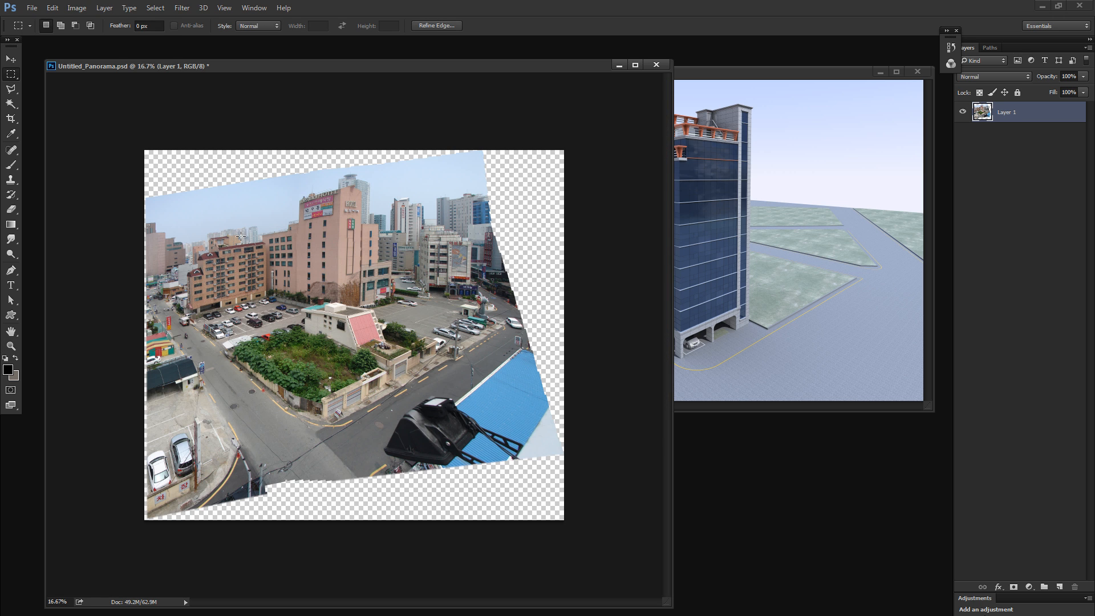
pyautogui.moveTo(203, 212); pyautogui.dragTo(426, 459)
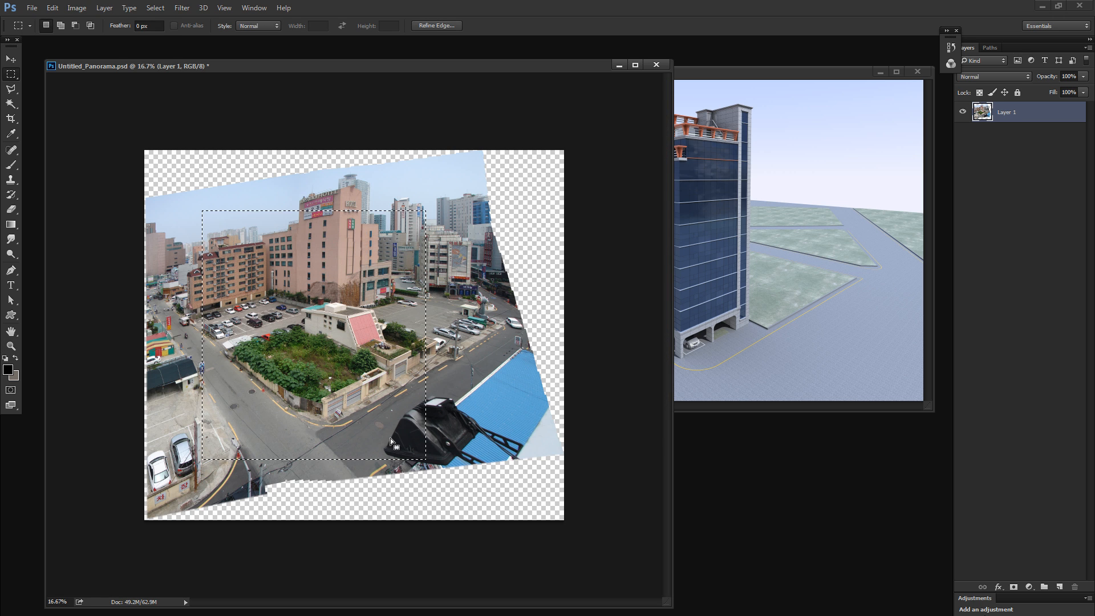
pyautogui.hotkey('alt', 'i')
pyautogui.press('p')
pyautogui.click(161, 168)
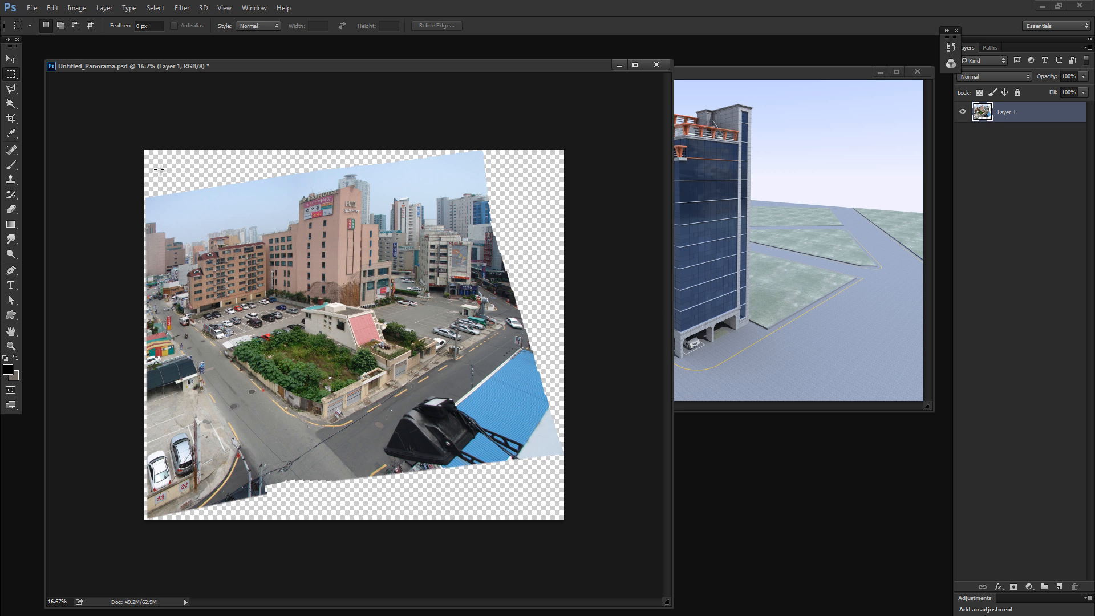
# - Circle the front part of the empty lot with the freehand Lasso and preview it as a quick mask
pyautogui.moveTo(158, 166); pyautogui.dragTo(183, 196)
pyautogui.moveTo(147, 164); pyautogui.dragTo(296, 375)
pyautogui.click(310, 356)
pyautogui.press('l')
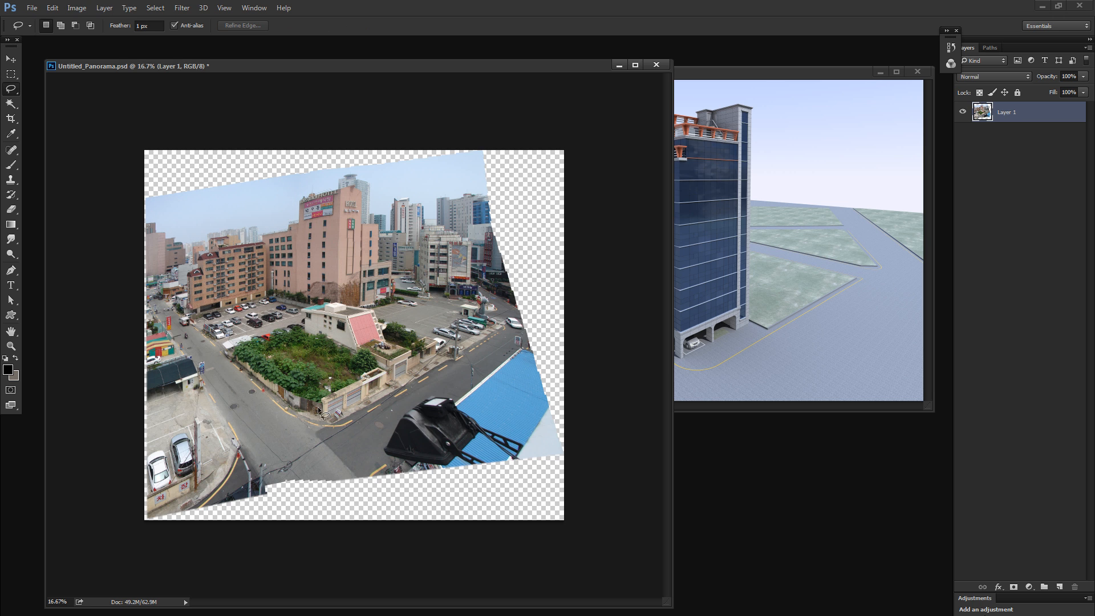
pyautogui.press('q')
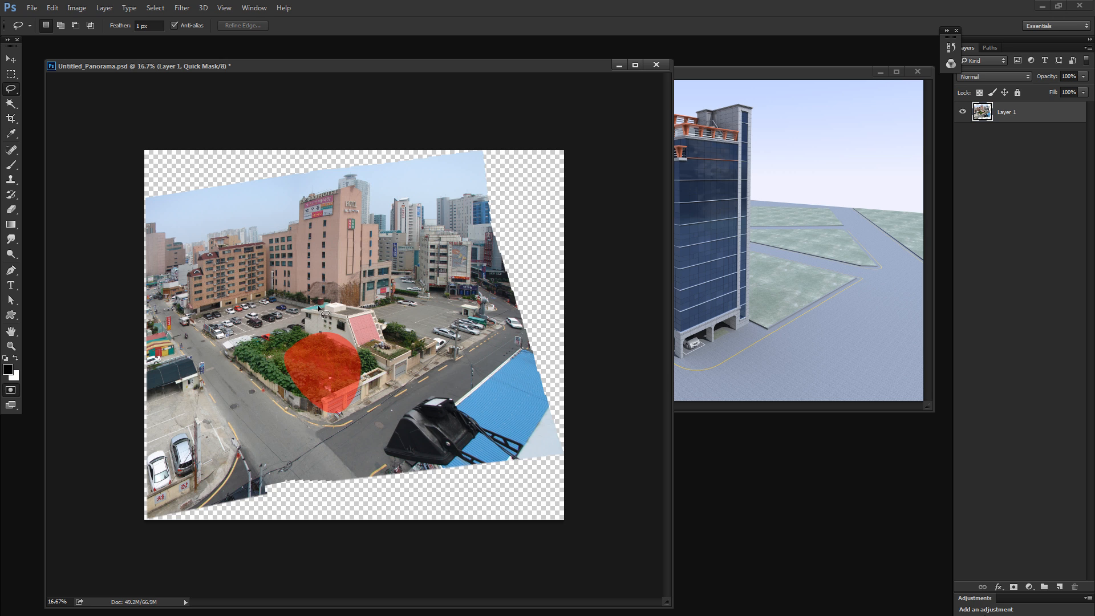
pyautogui.press('q')
# - Try cropping the panorama to its upper-left quarter, then undo the crop and clear the selection
pyautogui.press('m')
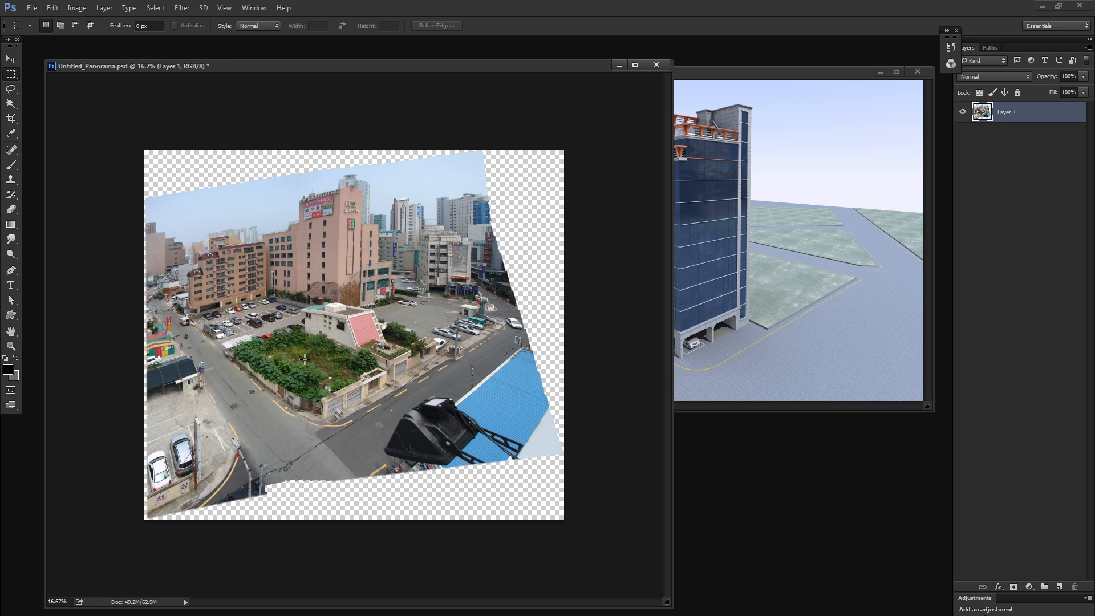
pyautogui.moveTo(308, 359)
pyautogui.mouseDown()
pyautogui.moveTo(158, 176)
pyautogui.moveTo(136, 77)
pyautogui.moveTo(145, 171)
pyautogui.mouseUp()
pyautogui.hotkey('alt', 'i')
pyautogui.press('p')
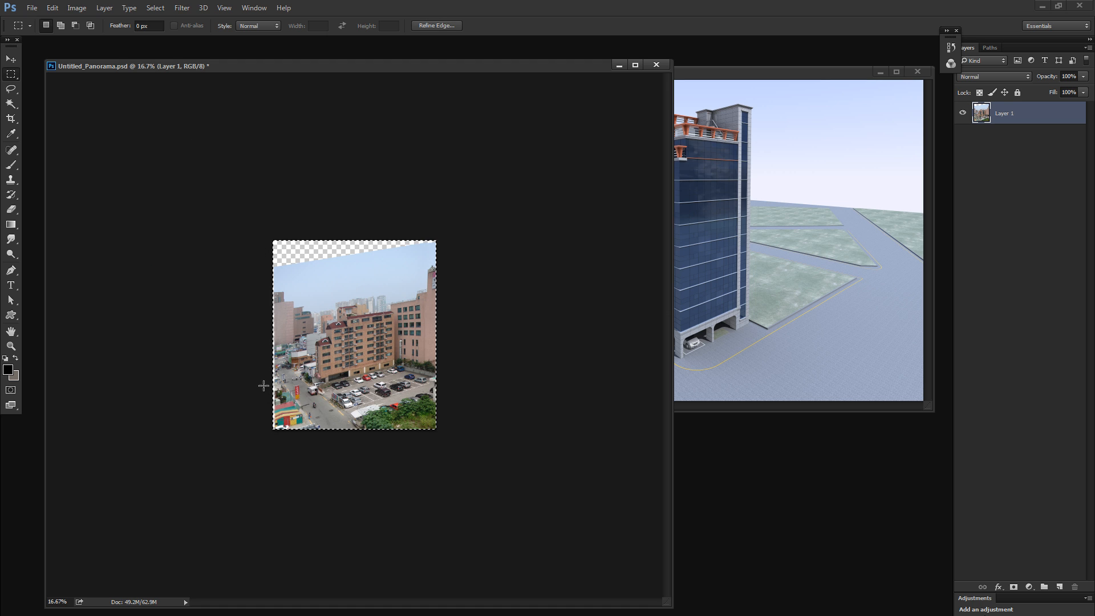
pyautogui.hotkey('ctrl', 'z')
pyautogui.hotkey('ctrl', 'd')
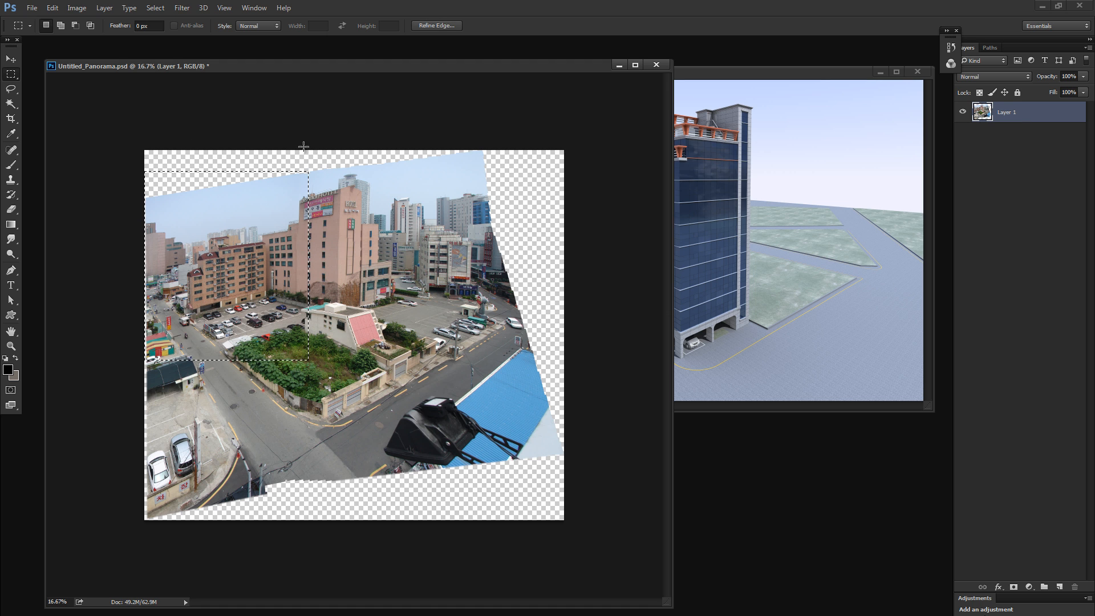
# - Try cropping the panorama to its upper-right quarter, then undo the crop and clear the selection
pyautogui.moveTo(304, 151); pyautogui.dragTo(530, 360)
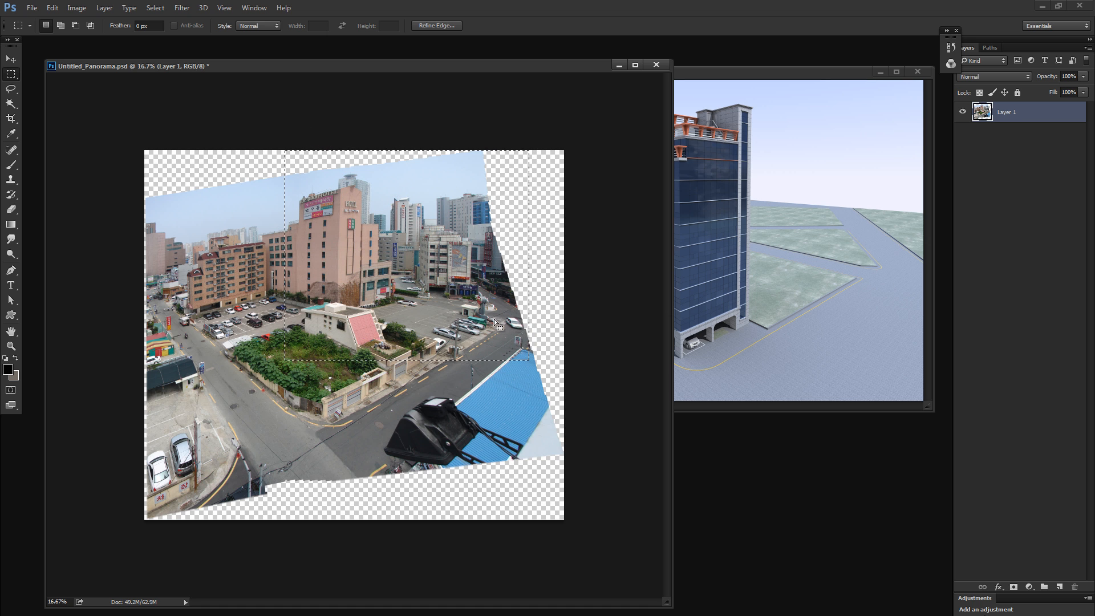
pyautogui.hotkey('alt', 'i')
pyautogui.press('p')
pyautogui.hotkey('ctrl', 'z')
pyautogui.hotkey('ctrl', 'd')
# - Try cropping the panorama to its lower-right quarter, then undo the crop and clear the selection
pyautogui.moveTo(288, 353); pyautogui.dragTo(559, 513)
pyautogui.hotkey('alt', 'i')
pyautogui.press('p')
pyautogui.hotkey('ctrl', 'z')
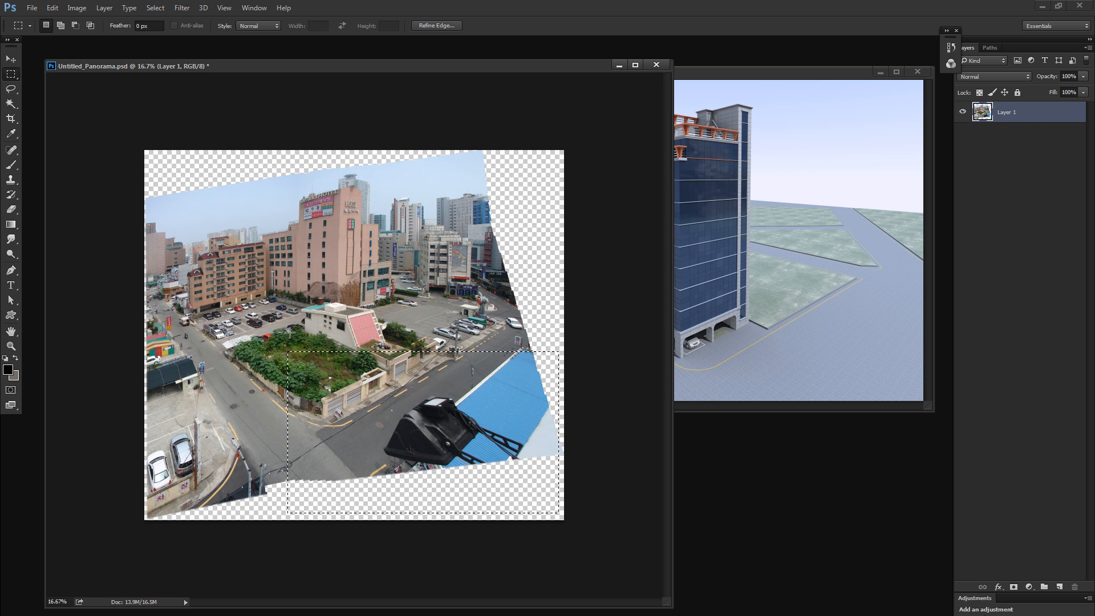
pyautogui.hotkey('ctrl', 'd')
# - Try cropping the panorama to its lower-left quarter, then undo the crop and clear the selection
pyautogui.moveTo(317, 346); pyautogui.dragTo(77, 514)
pyautogui.moveTo(321, 344); pyautogui.dragTo(126, 518)
pyautogui.hotkey('alt', 'i')
pyautogui.press('p')
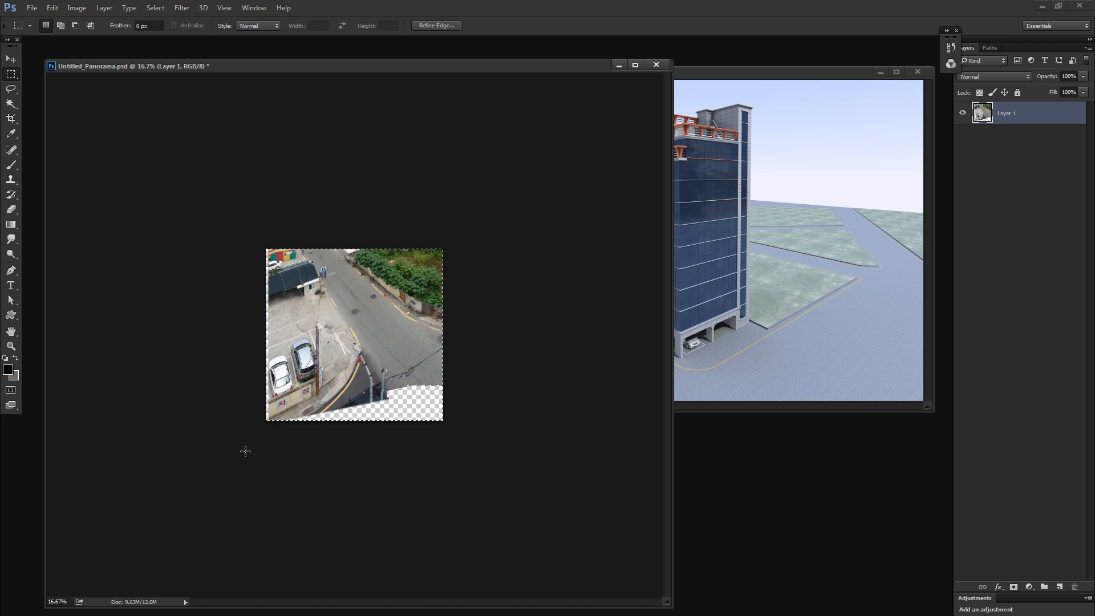
pyautogui.hotkey('ctrl', 'z')
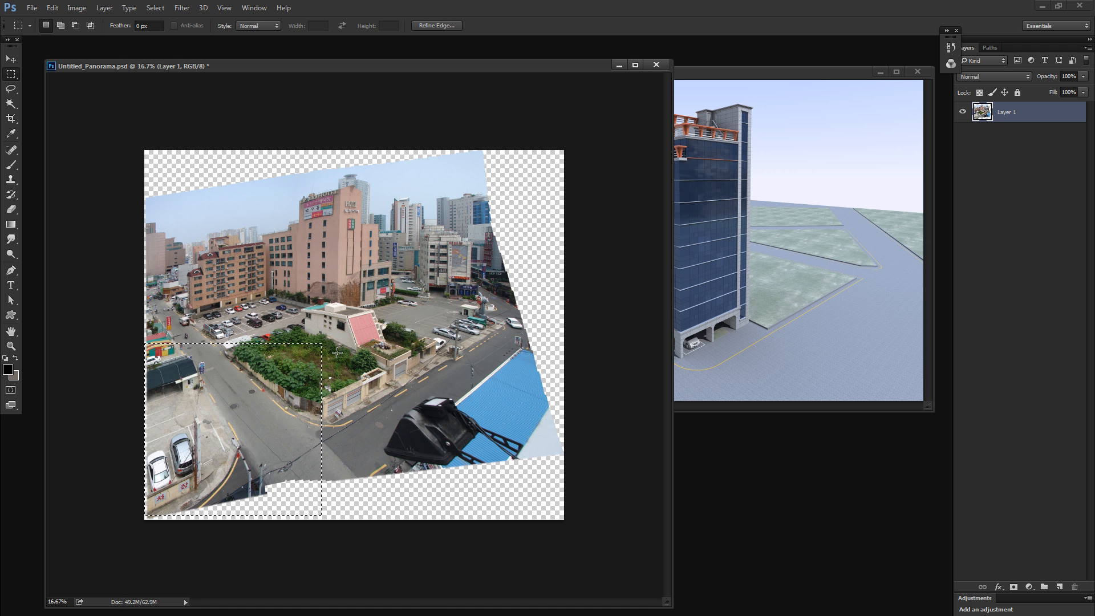
pyautogui.hotkey('ctrl', 'd')
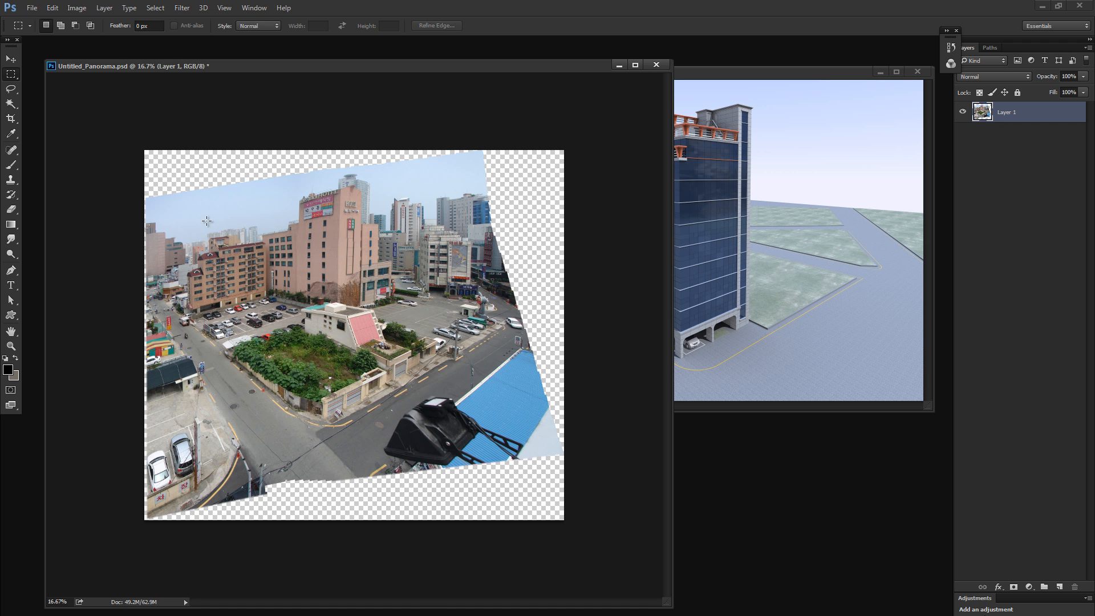
# - Mark four overlapping rectangular sections of the panorama in quick mask mode, then leave the mode and clear the selection
pyautogui.moveTo(165, 172); pyautogui.dragTo(377, 372)
pyautogui.moveTo(331, 326); pyautogui.dragTo(309, 315)
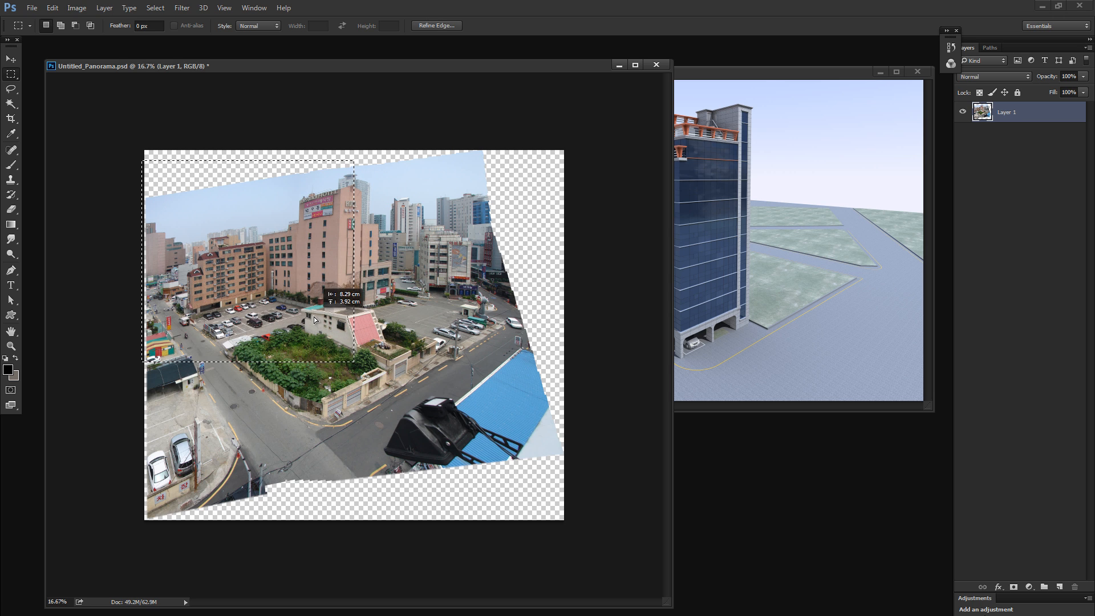
pyautogui.press('q')
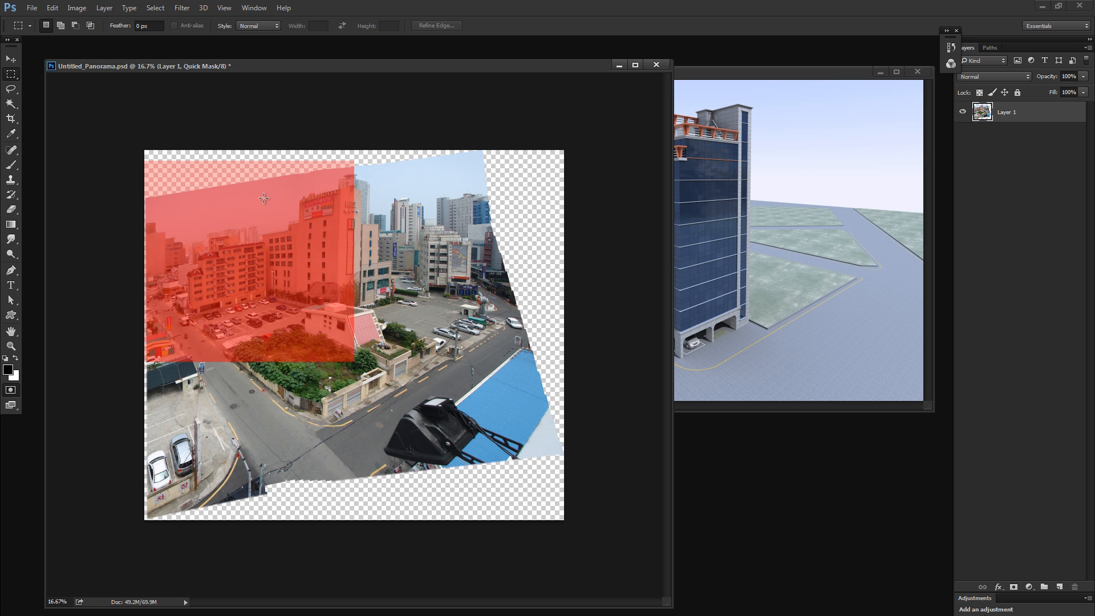
pyautogui.moveTo(346, 168); pyautogui.dragTo(201, 294)
pyautogui.moveTo(150, 340); pyautogui.dragTo(151, 341)
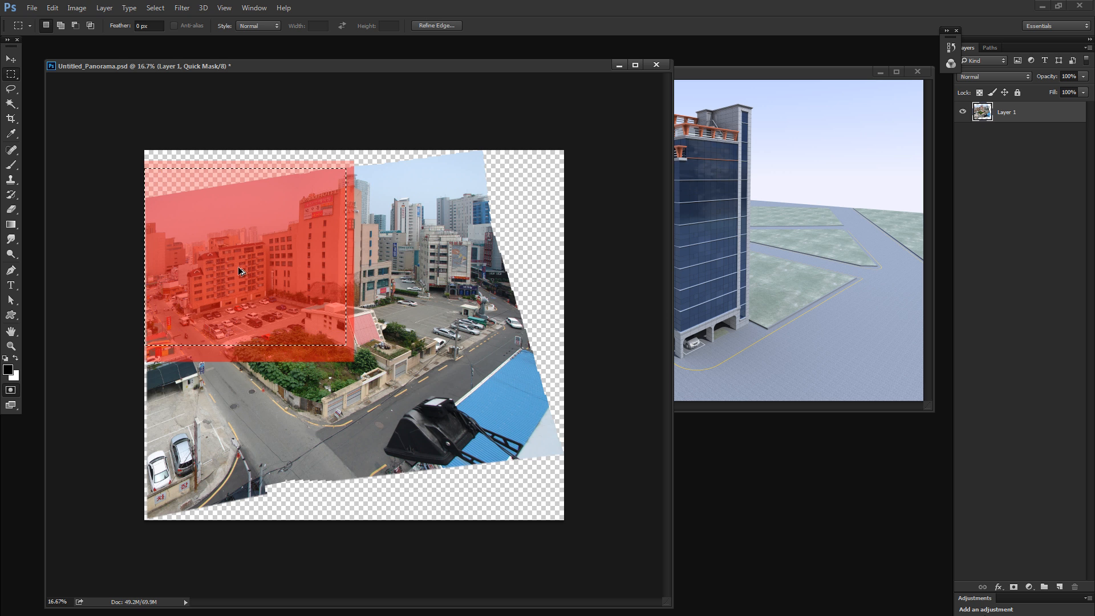
pyautogui.moveTo(245, 277); pyautogui.dragTo(248, 414)
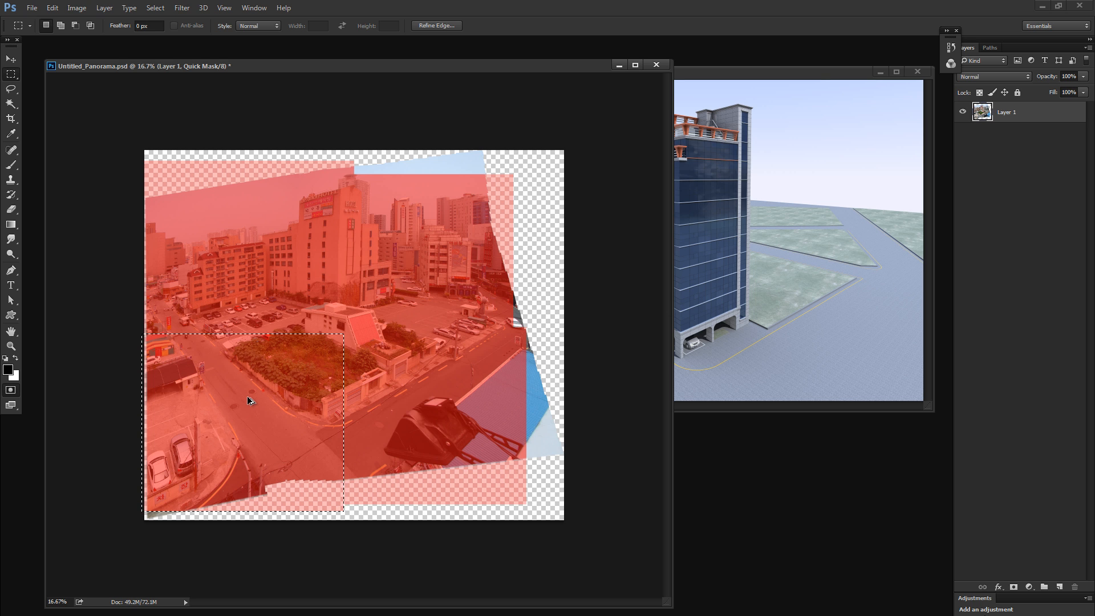
pyautogui.press('q')
pyautogui.hotkey('ctrl', 'd')
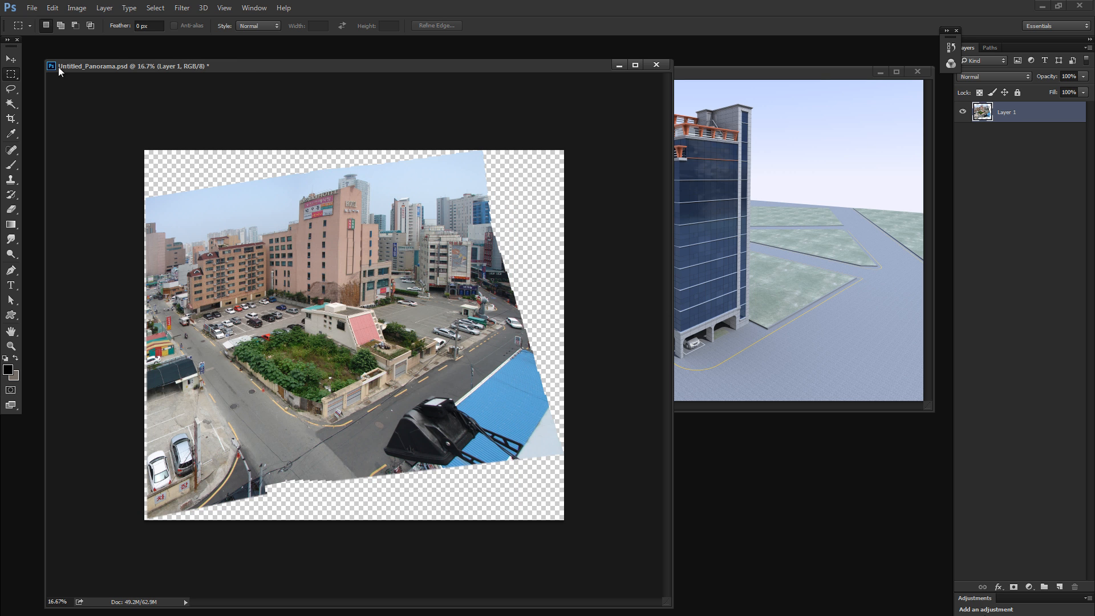
pyautogui.click(41, 9)
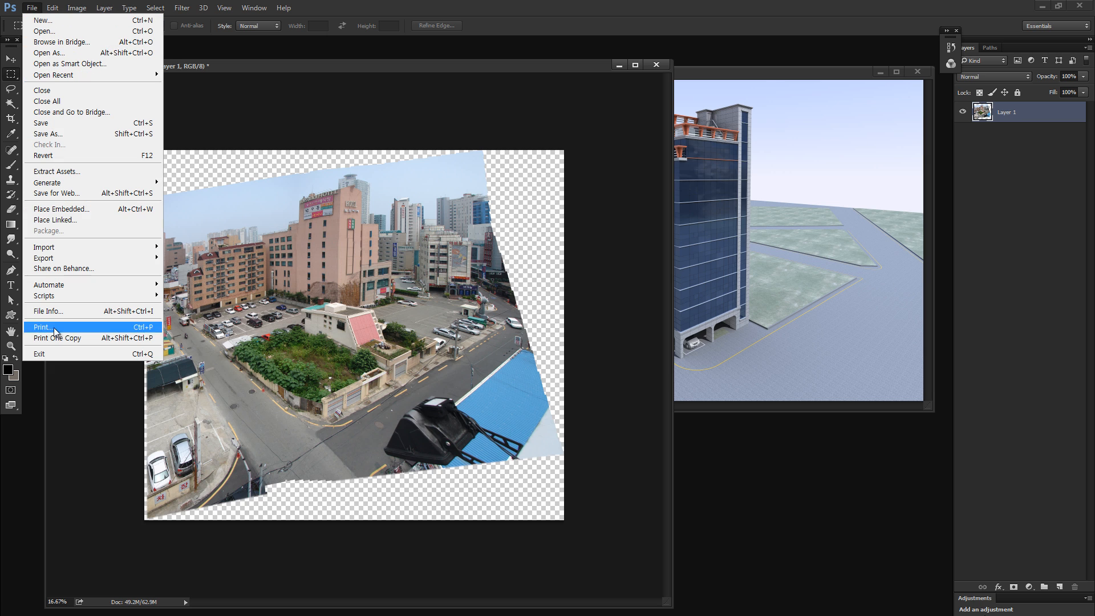
pyautogui.moveTo(63, 285)
pyautogui.click(203, 397)
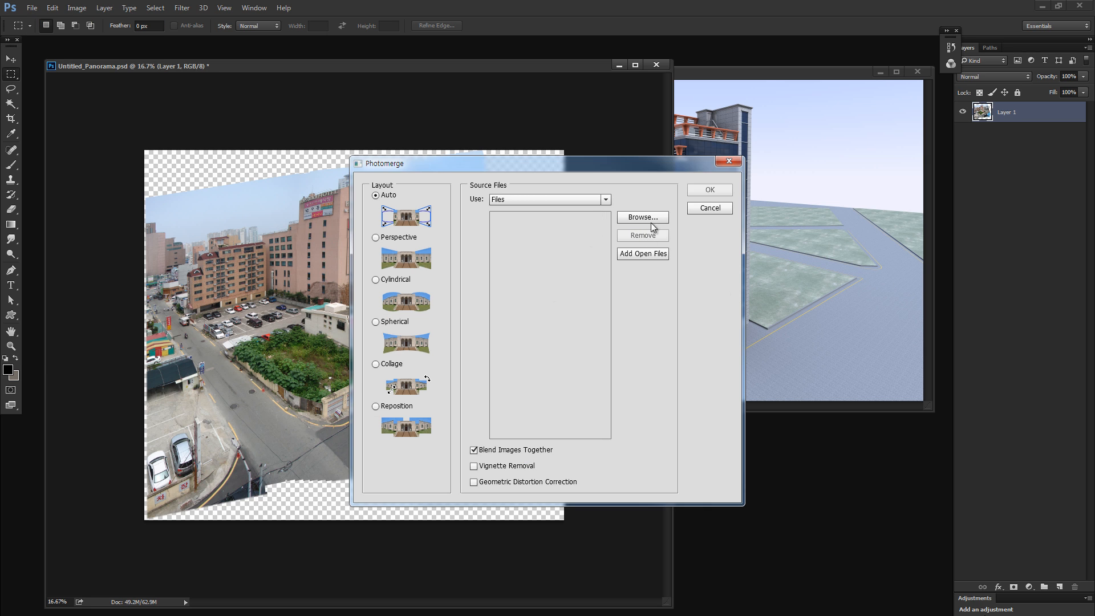
pyautogui.click(710, 208)
pyautogui.press('v')
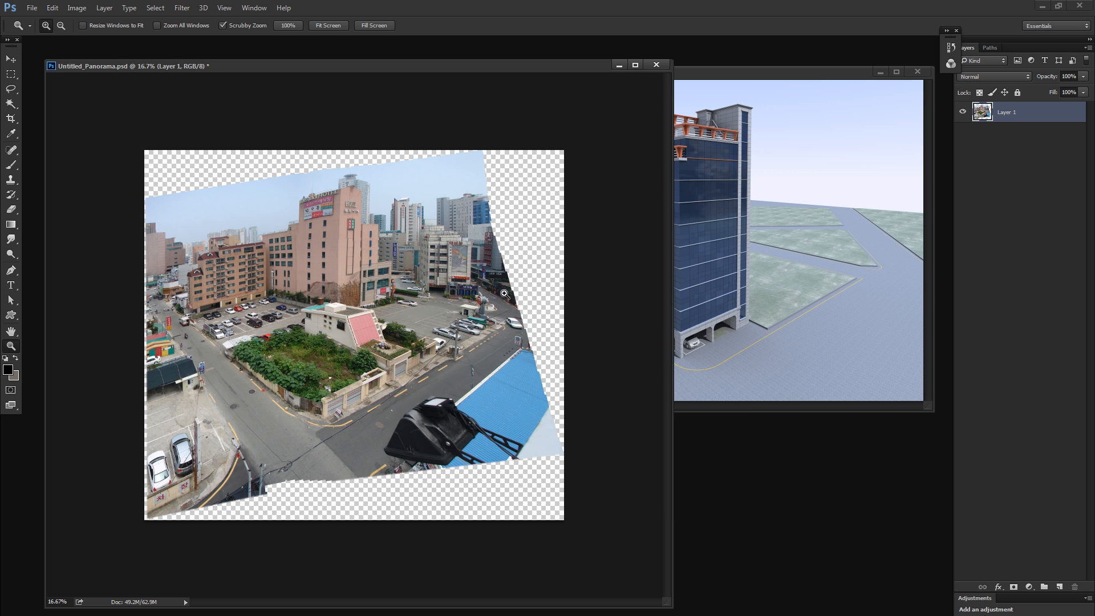
pyautogui.moveTo(411, 291); pyautogui.dragTo(432, 323)
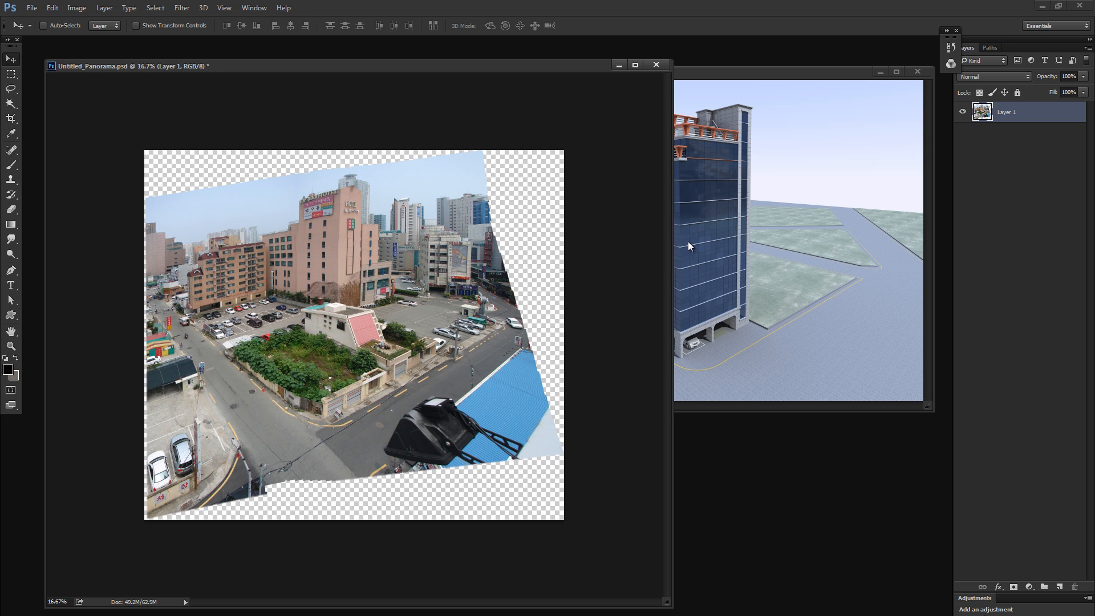
# - Try rough lasso outlines over the rendered tower and over the empty lot in the panorama
pyautogui.click(762, 173)
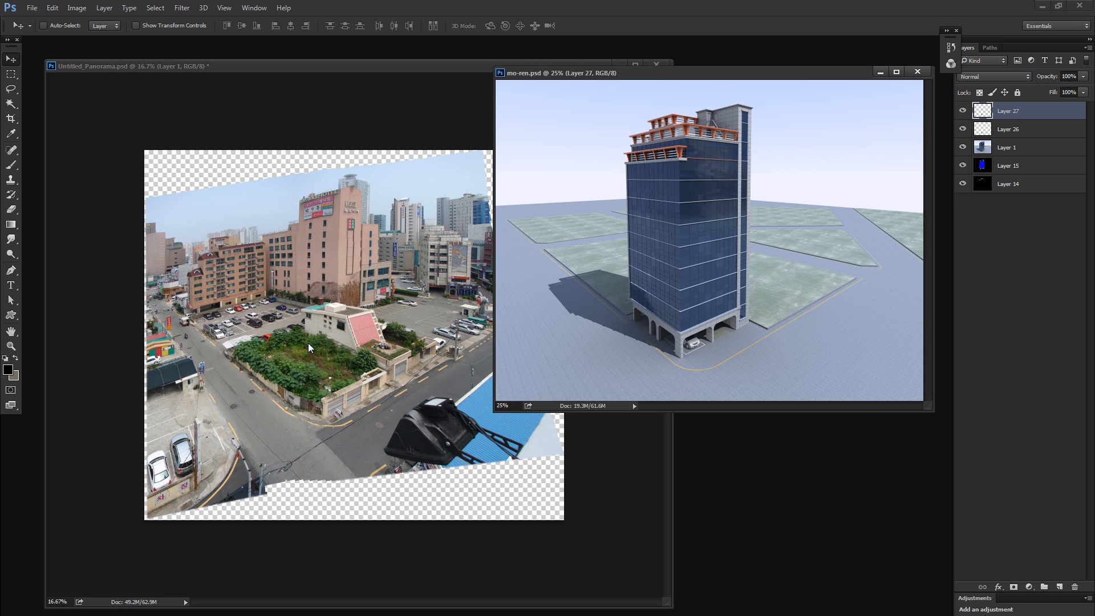
pyautogui.press('l')
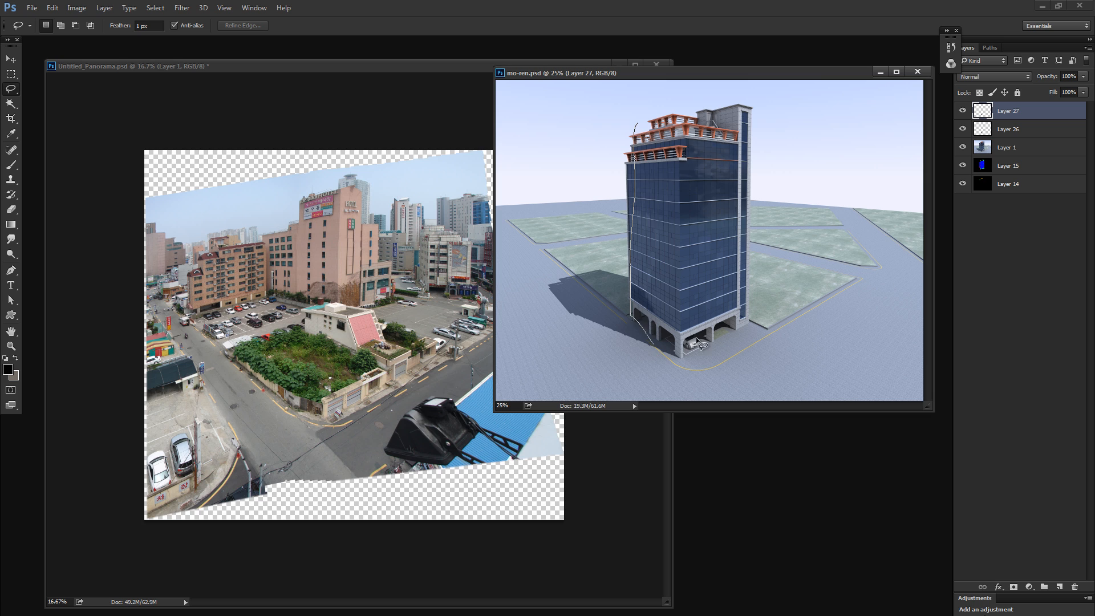
pyautogui.moveTo(695, 337); pyautogui.dragTo(695, 338)
pyautogui.click(274, 342)
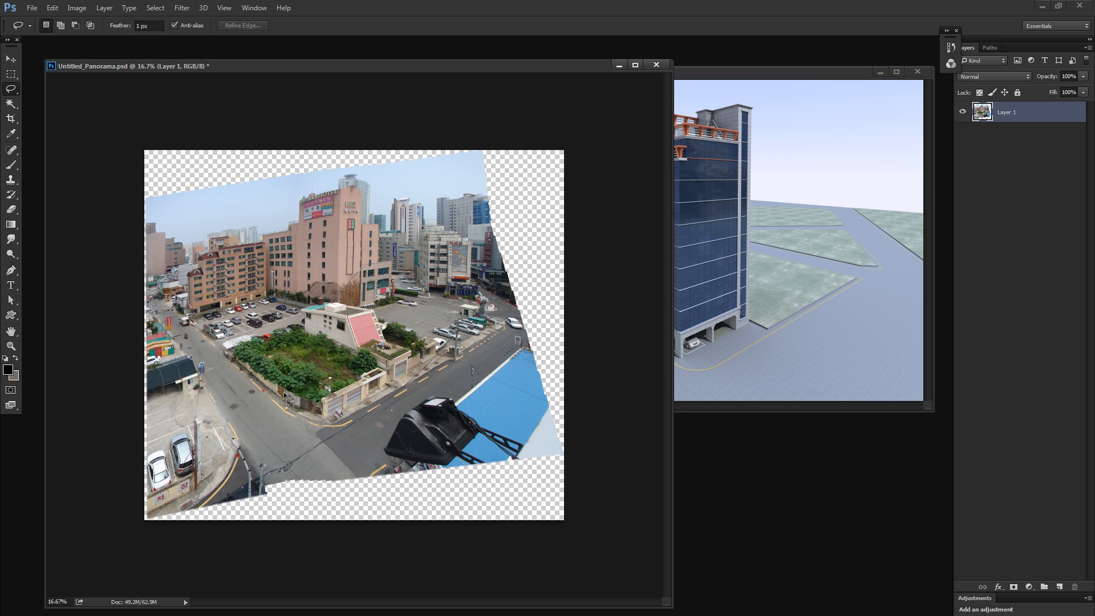
pyautogui.moveTo(284, 393)
pyautogui.mouseDown()
pyautogui.moveTo(350, 385)
pyautogui.moveTo(316, 326)
pyautogui.moveTo(247, 358)
pyautogui.mouseUp()
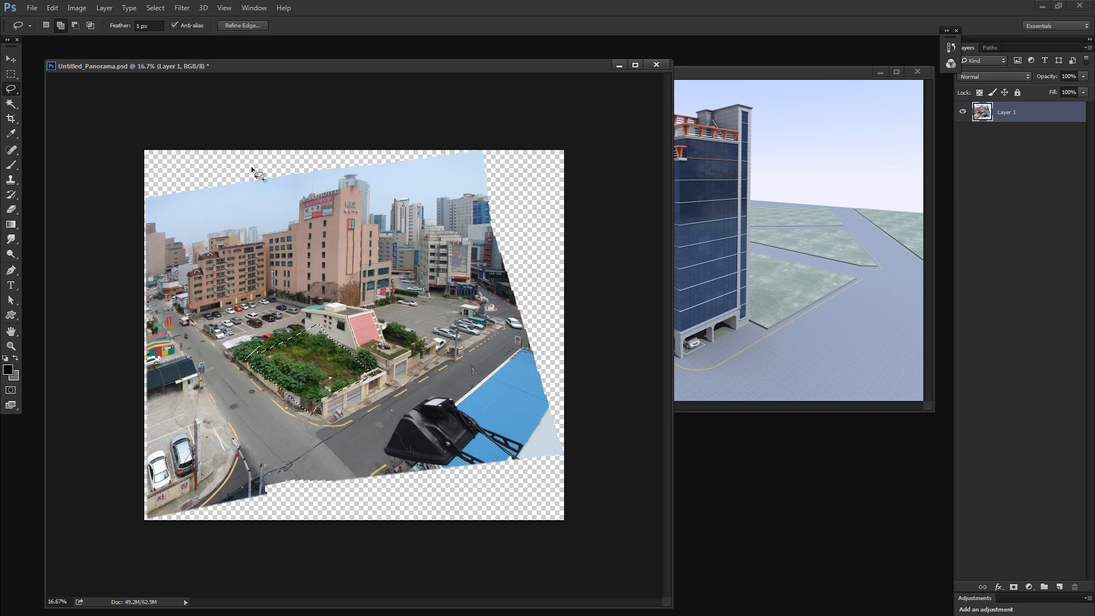
pyautogui.moveTo(253, 170)
pyautogui.mouseDown()
pyautogui.moveTo(371, 200)
pyautogui.moveTo(359, 368)
pyautogui.mouseUp()
pyautogui.moveTo(313, 191); pyautogui.dragTo(308, 327)
pyautogui.moveTo(251, 198); pyautogui.dragTo(254, 381)
# - Lasso loosely around the tower on Layer 1 of mo-ren.psd and copy it into the panorama over the empty lot
pyautogui.click(692, 243)
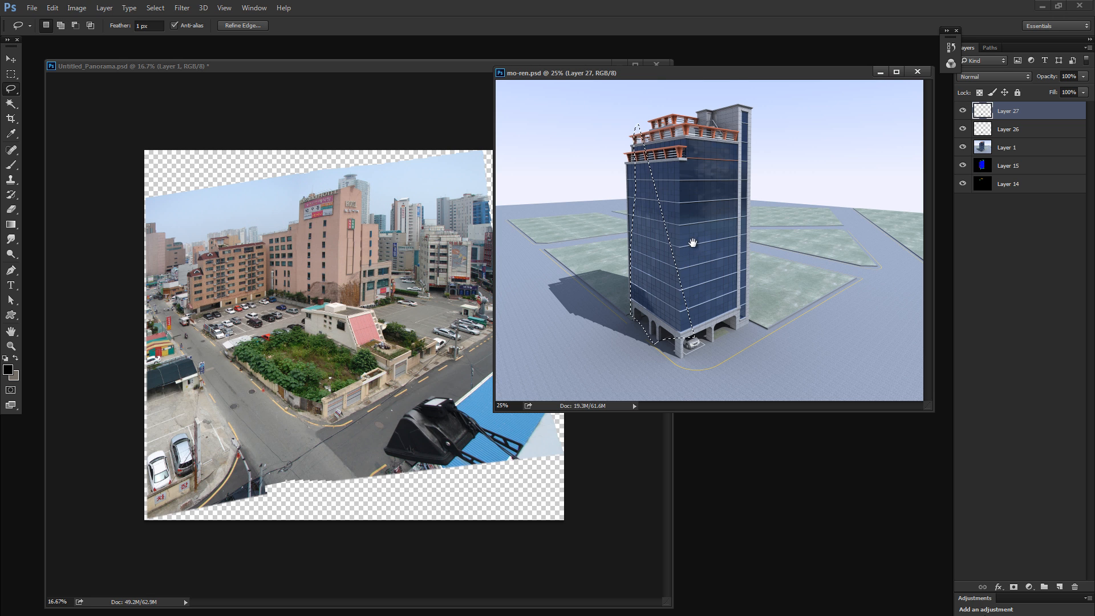
pyautogui.moveTo(661, 114)
pyautogui.mouseDown()
pyautogui.moveTo(735, 111)
pyautogui.moveTo(681, 128)
pyautogui.mouseUp()
pyautogui.moveTo(725, 97)
pyautogui.mouseDown()
pyautogui.moveTo(755, 297)
pyautogui.moveTo(707, 121)
pyautogui.mouseUp()
pyautogui.click(1004, 147)
pyautogui.moveTo(709, 200); pyautogui.dragTo(360, 341)
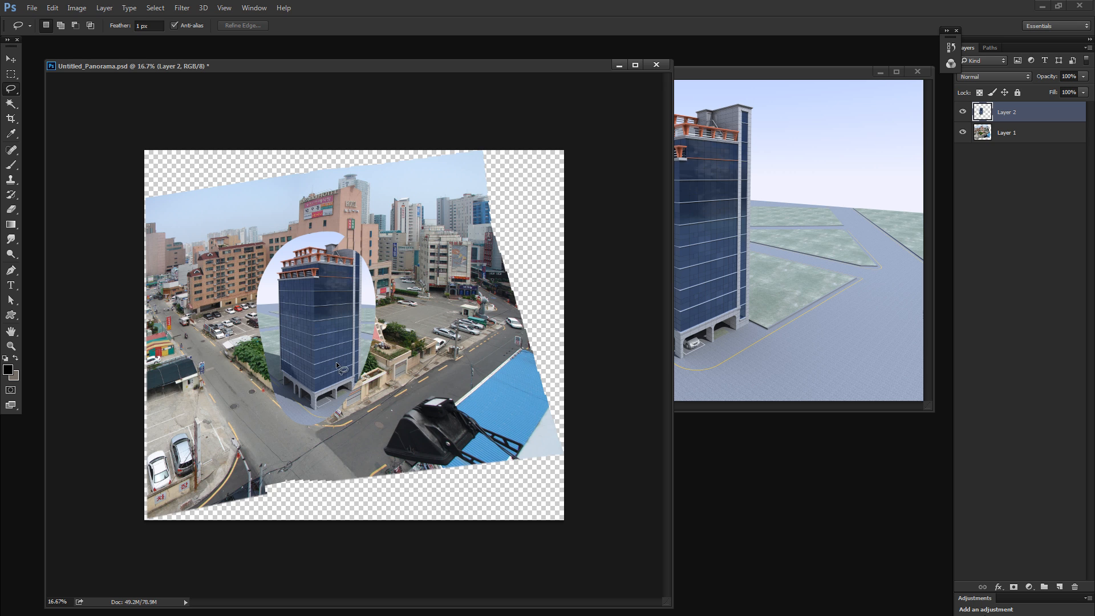
# - Clear the stray lasso selection and delete the copied tower layer from the panorama
pyautogui.moveTo(326, 278); pyautogui.dragTo(295, 310)
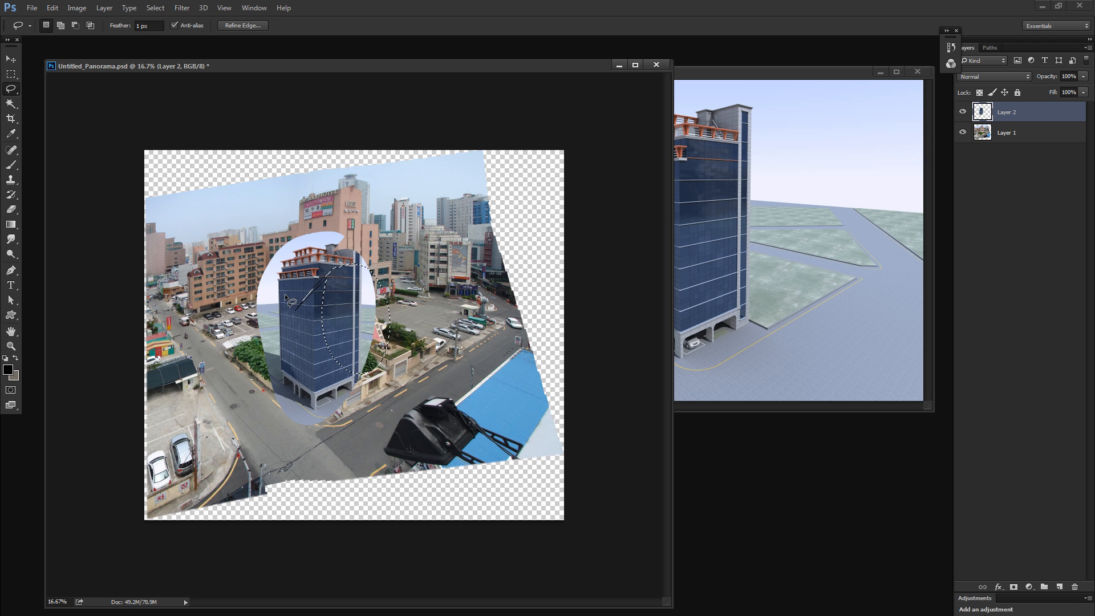
pyautogui.hotkey('ctrl', 'd')
pyautogui.press('Delete')
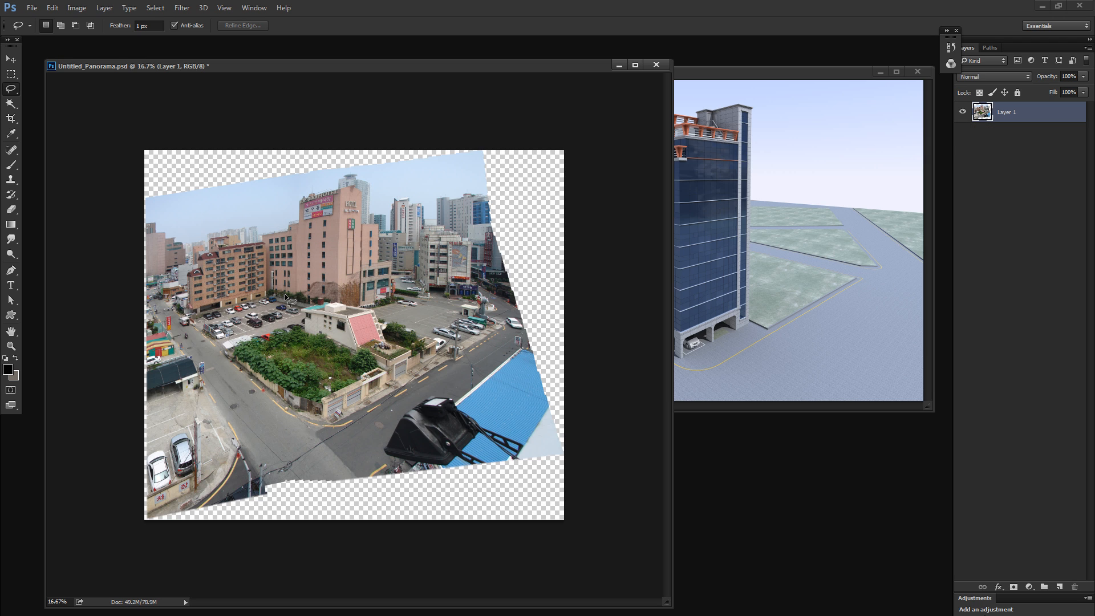
# - Draw a loose lasso selection around the whole tower on Layer 1 of mo-ren.psd
pyautogui.press('v')
pyautogui.click(833, 302)
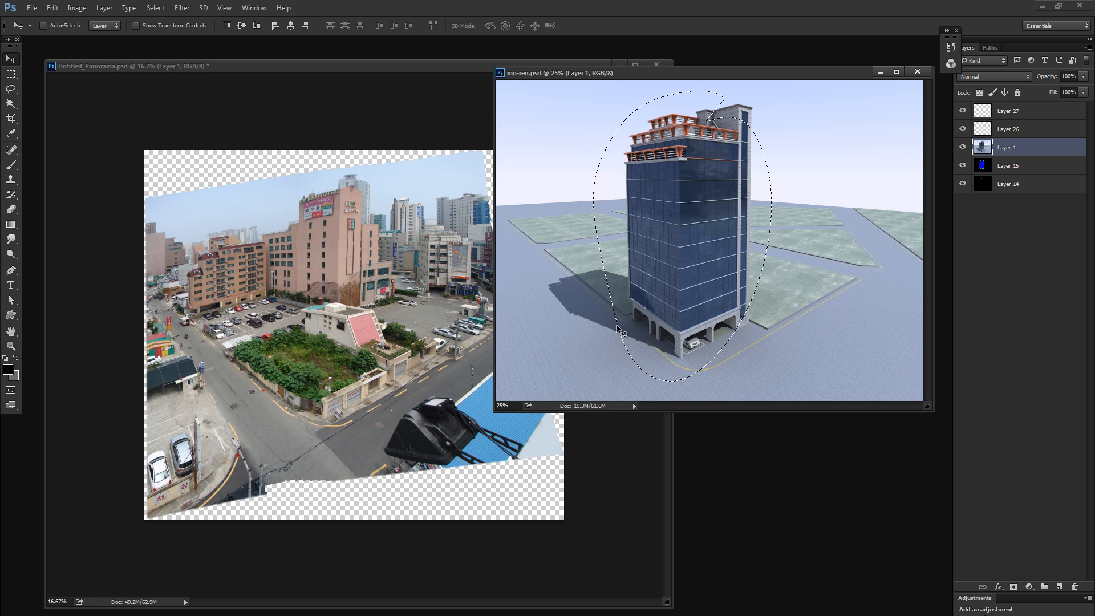
pyautogui.press('l')
pyautogui.moveTo(622, 108); pyautogui.dragTo(612, 294)
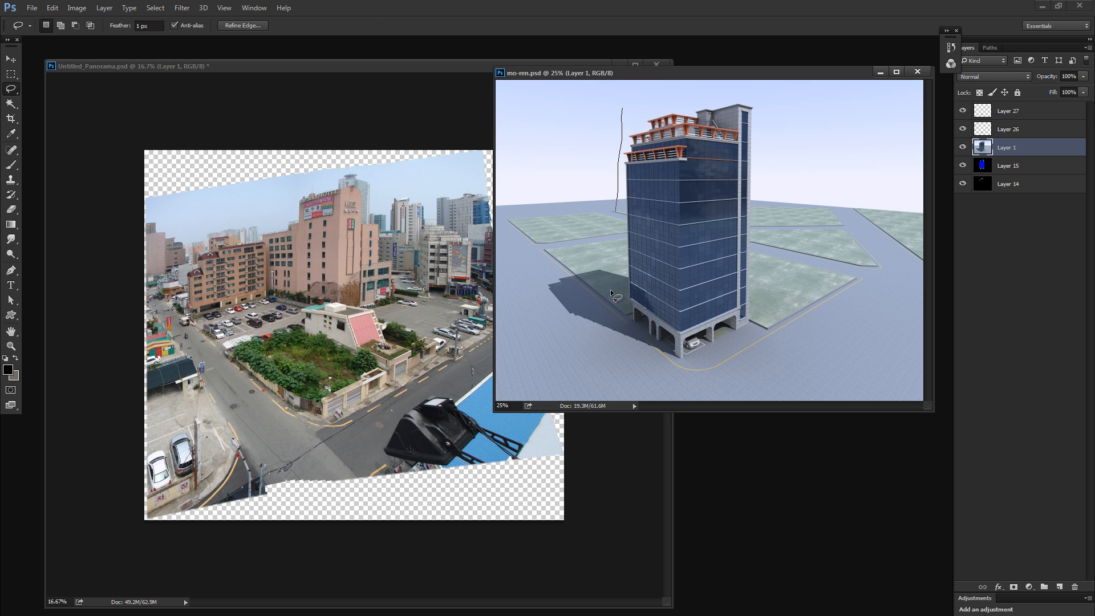
pyautogui.moveTo(671, 379)
pyautogui.mouseDown()
pyautogui.moveTo(759, 334)
pyautogui.moveTo(777, 106)
pyautogui.moveTo(625, 108)
pyautogui.mouseUp()
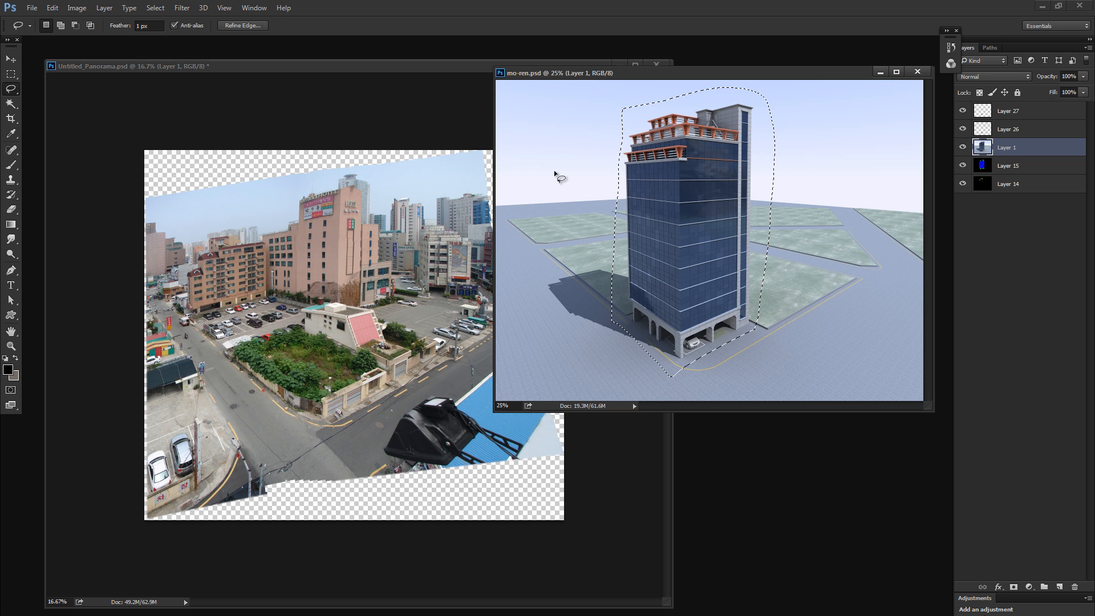
# - Examine the render's layers by toggling their visibility, checking the parked car under the tower on Layers 26 and 27
pyautogui.keyDown('alt'); pyautogui.click(963, 182); pyautogui.keyUp('alt')
pyautogui.click(962, 165)
pyautogui.click(963, 147)
pyautogui.click(962, 129)
pyautogui.click(963, 111)
pyautogui.press('z')
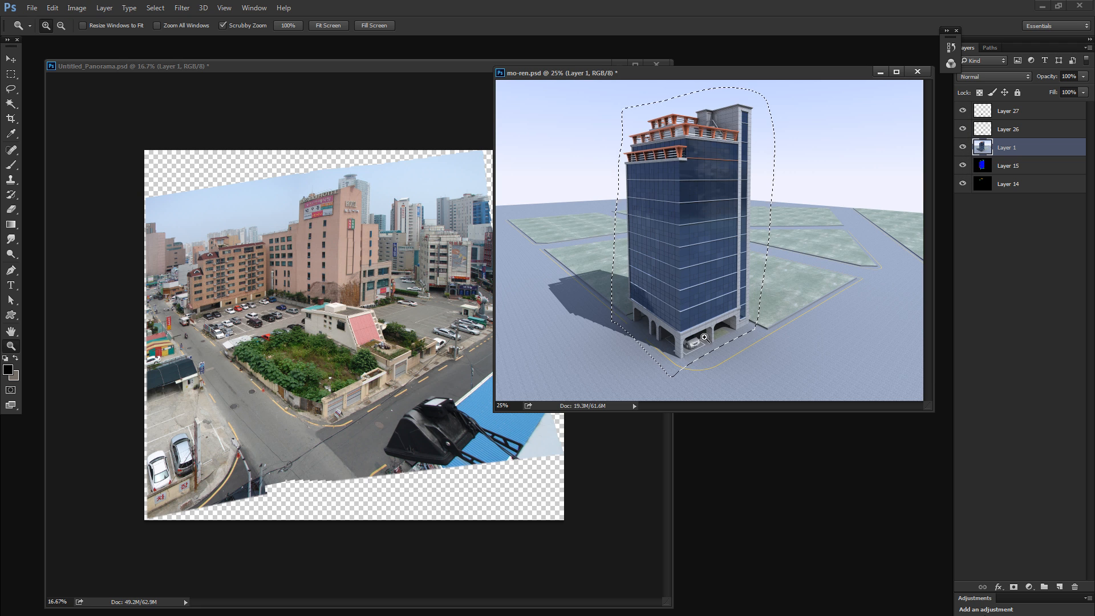
pyautogui.moveTo(704, 337); pyautogui.dragTo(767, 333)
pyautogui.click(964, 111)
pyautogui.click(963, 128)
pyautogui.click(965, 113)
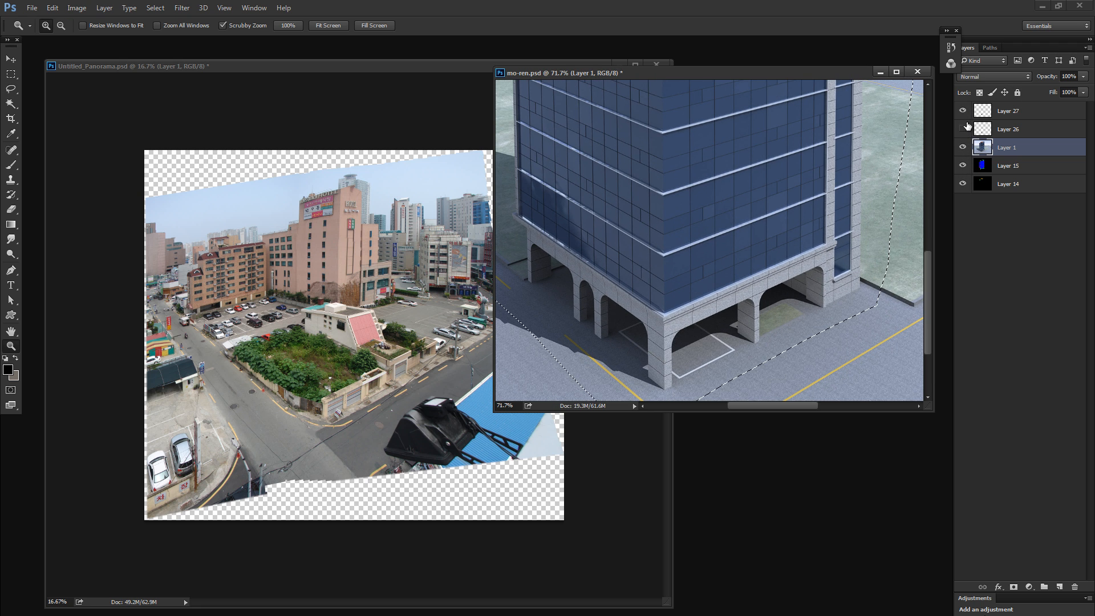
pyautogui.click(965, 126)
# - Merge Layers 26 and 27 and rename the merged layer 자동차
pyautogui.click(982, 112)
pyautogui.keyDown('shift'); pyautogui.click(984, 130); pyautogui.keyUp('shift')
pyautogui.hotkey('ctrl', 'e')
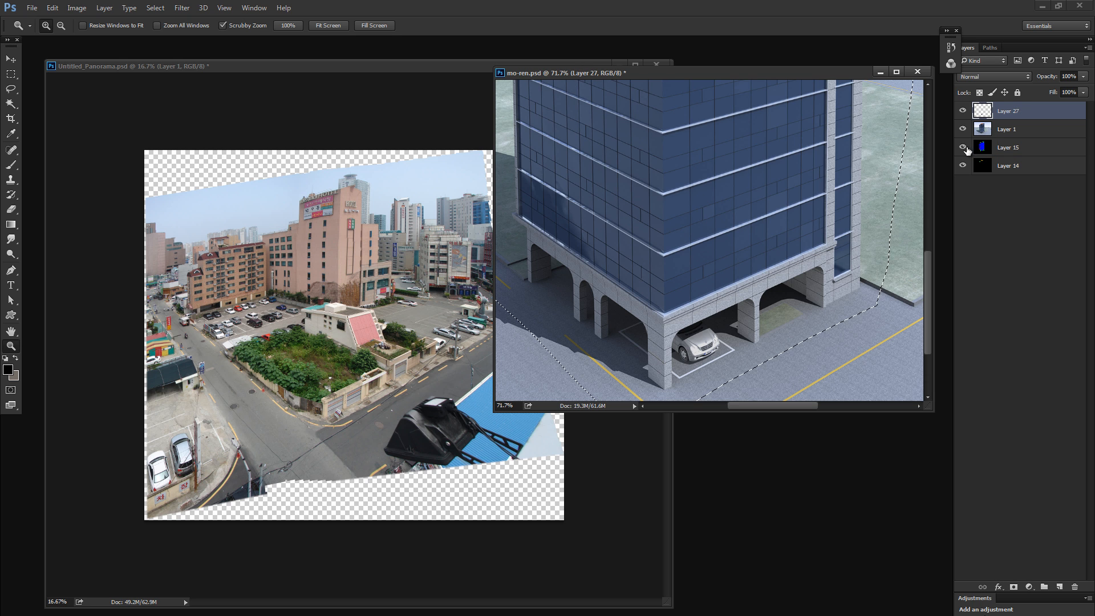
pyautogui.hotkey('ctrl', '0')
pyautogui.doubleClick(1008, 111)
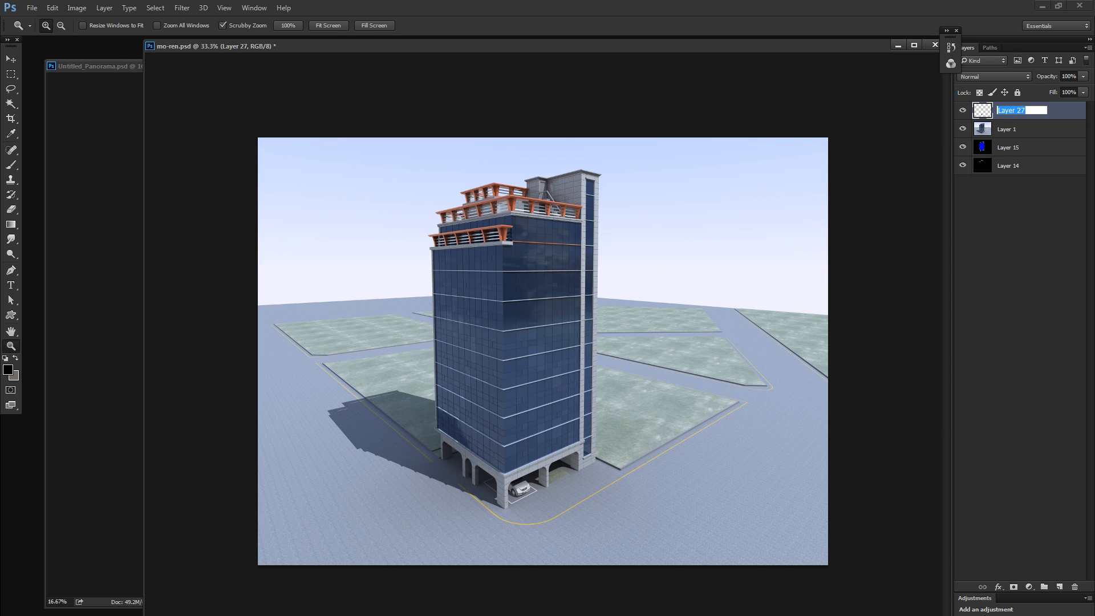
pyautogui.write('자동차')
pyautogui.press('Return')
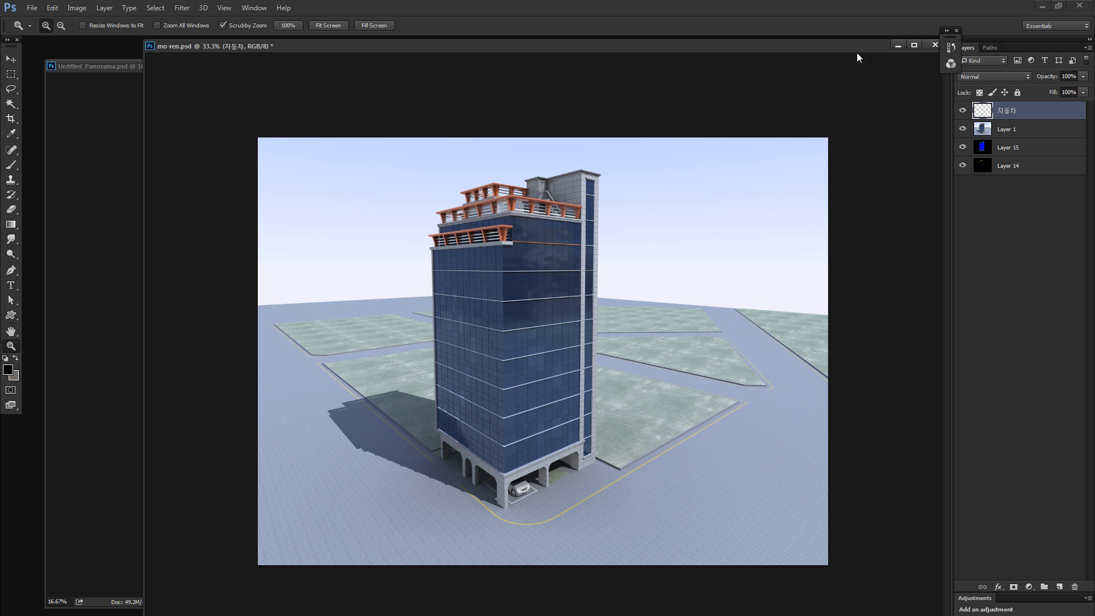
# - Reduce the render's view and move its window beside the panorama to compare the two images
pyautogui.hotkey('ctrl', '-')
pyautogui.moveTo(417, 49); pyautogui.dragTo(683, 198)
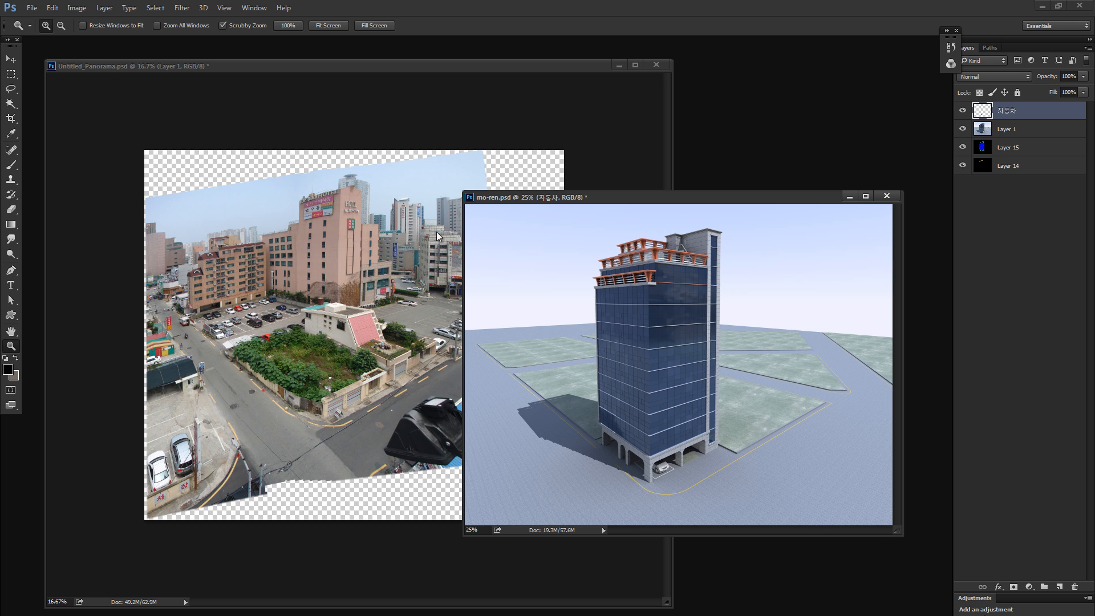
pyautogui.click(322, 361)
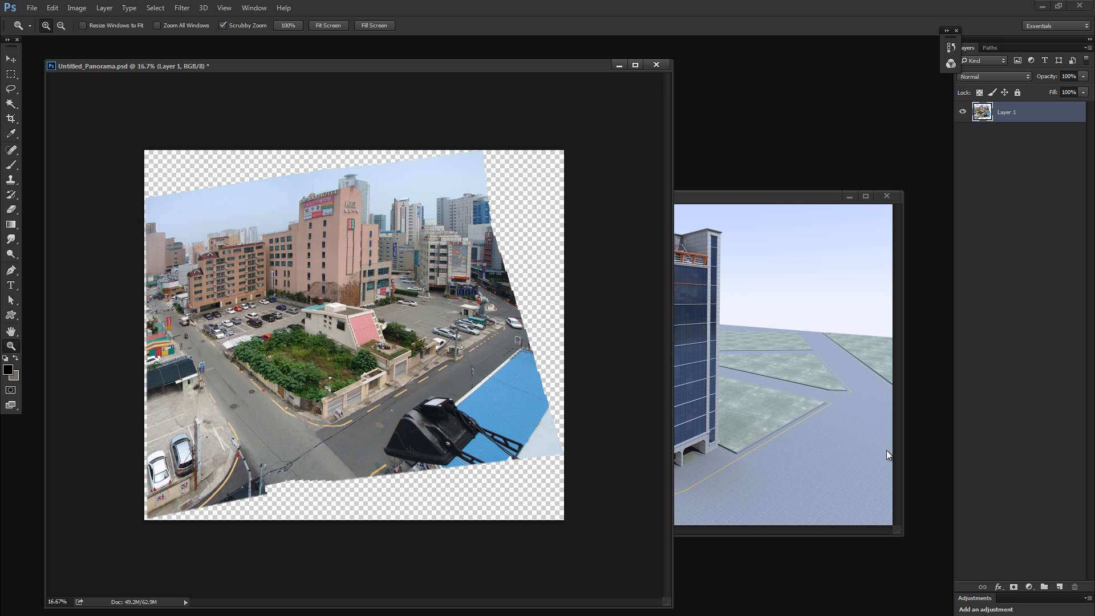
pyautogui.click(727, 365)
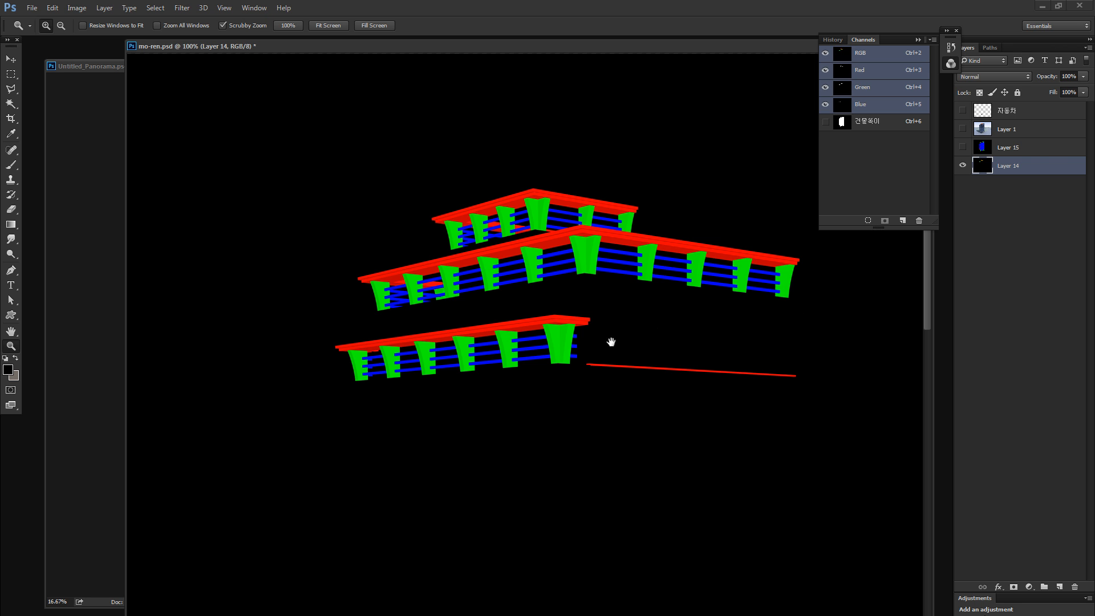
# - Inspect the rooftop colour mask on Layer 14 and turn Layer 15, Layer 1 and the 자동차 layer visible again
pyautogui.moveTo(610, 343); pyautogui.dragTo(518, 234)
pyautogui.hotkey('ctrl', '-')
pyautogui.hotkey('ctrl', '-')
pyautogui.hotkey('ctrl', '-')
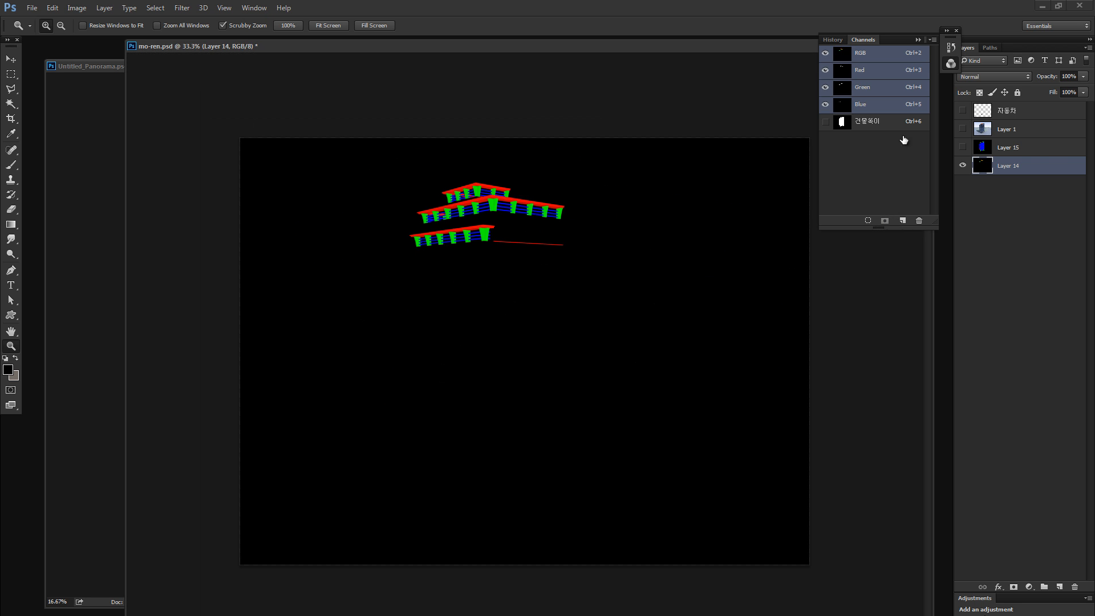
pyautogui.moveTo(962, 148); pyautogui.dragTo(963, 111)
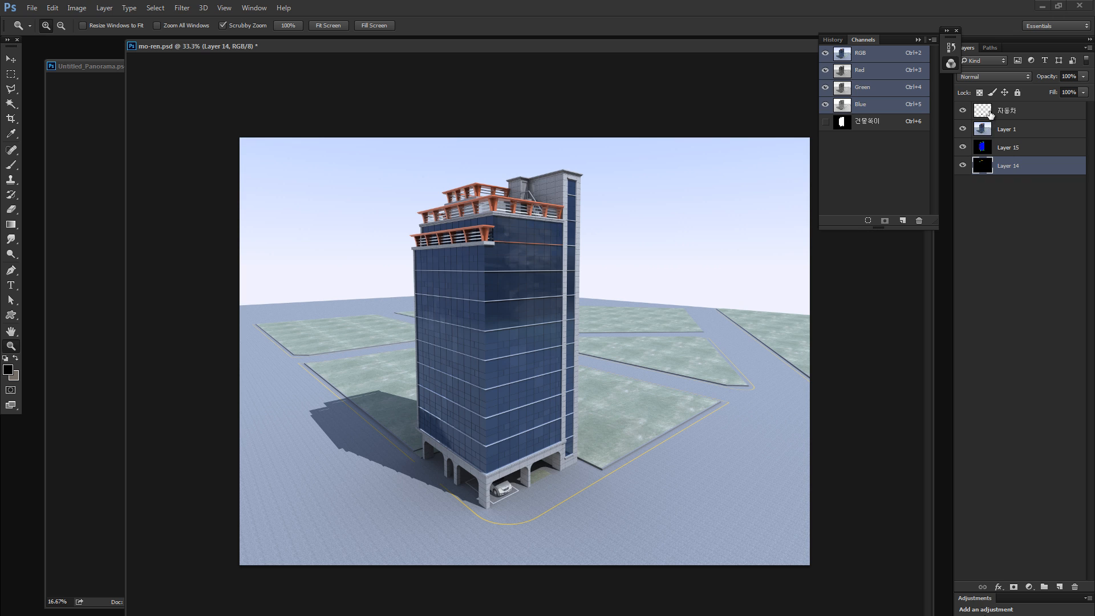
# - Load the saved building alpha channel as a selection and copy that area of Layer 1 to a new layer
pyautogui.click(991, 131)
pyautogui.doubleClick(878, 121)
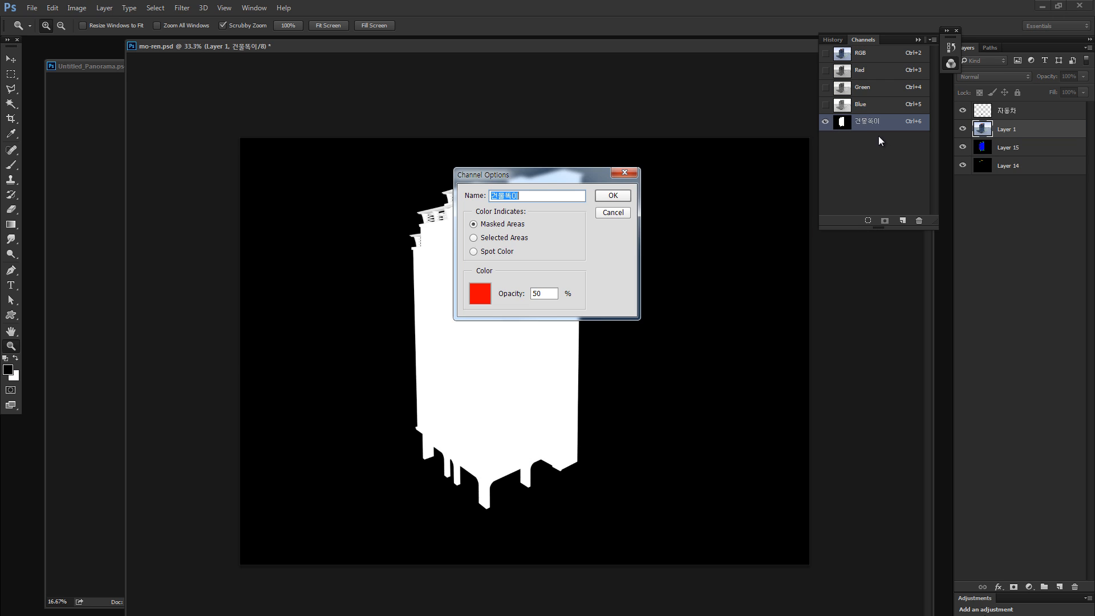
pyautogui.press('Return')
pyautogui.keyDown('ctrl'); pyautogui.click(841, 121); pyautogui.keyUp('ctrl')
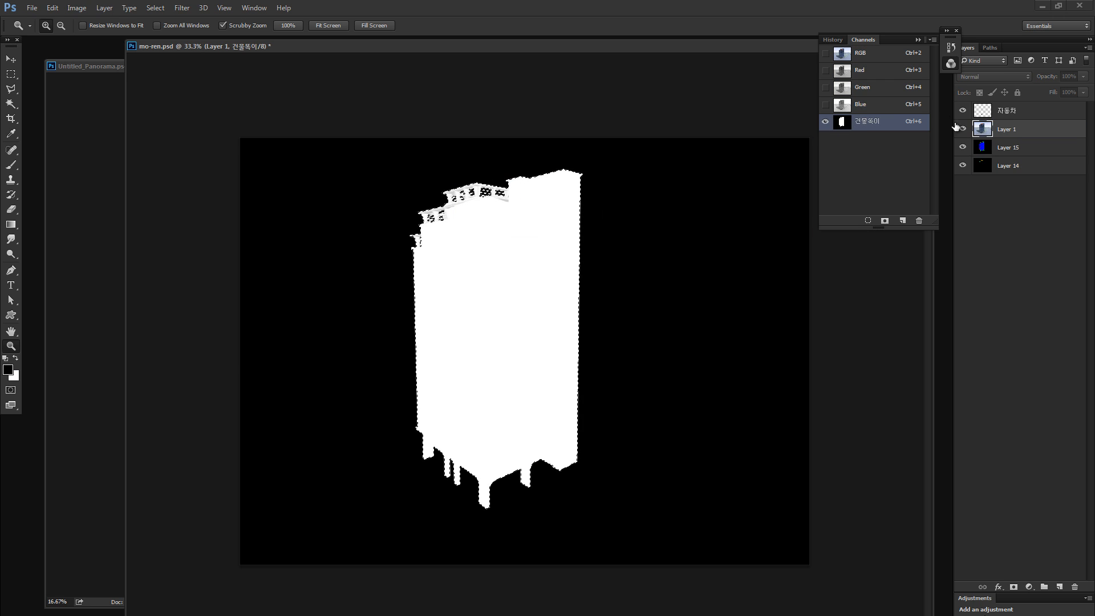
pyautogui.doubleClick(981, 131)
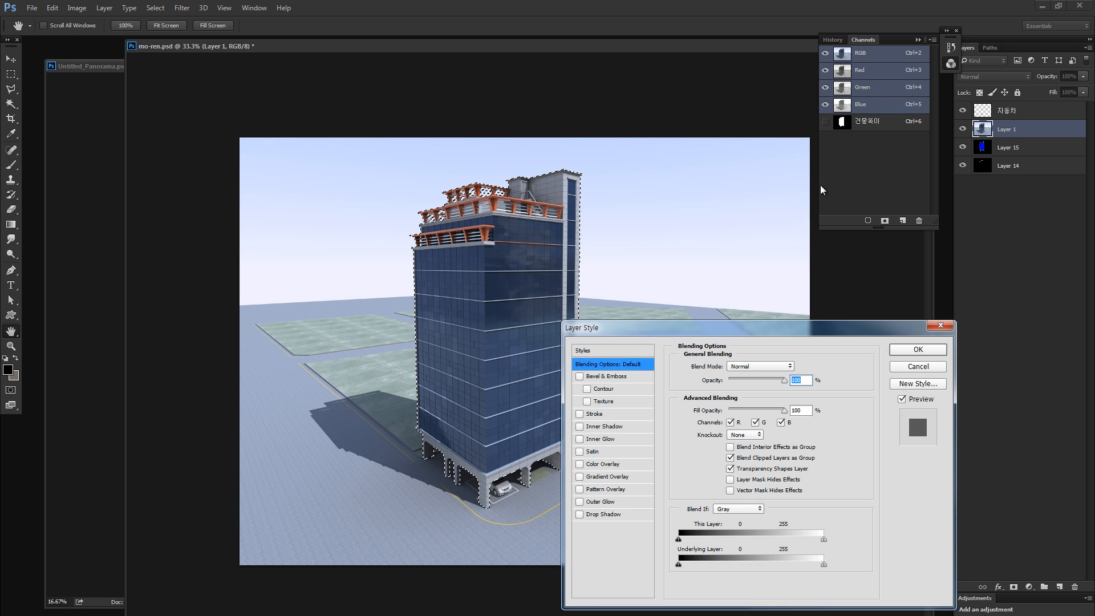
pyautogui.press('Escape')
pyautogui.hotkey('ctrl', 'j')
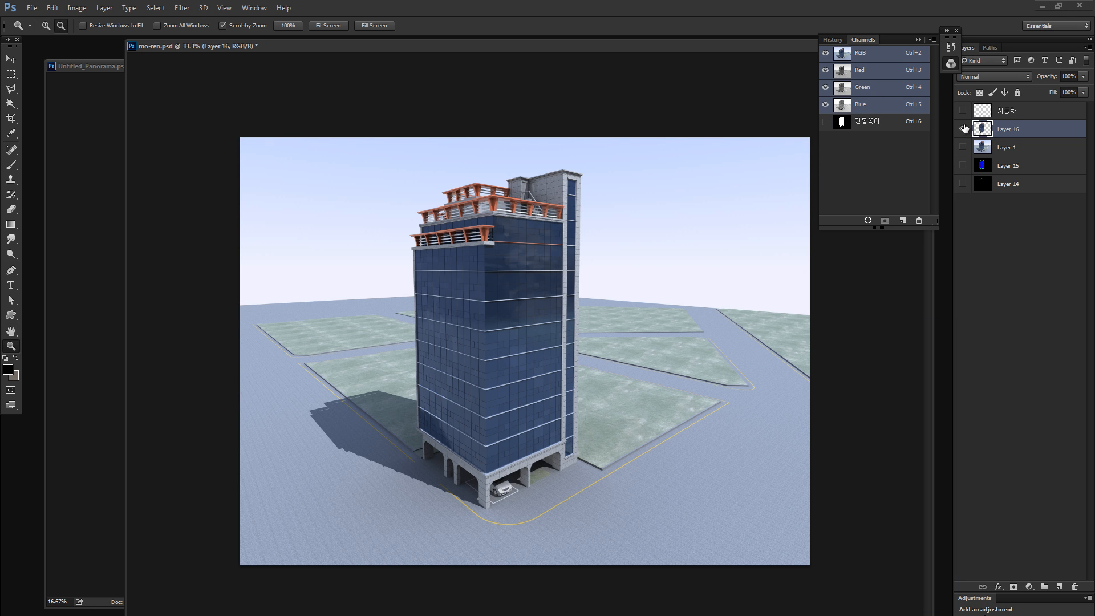
# - Isolate the building cutout, duplicate its layer four times, and merge the duplicates with it to solidify the semi-transparent edges
pyautogui.keyDown('alt'); pyautogui.click(962, 129); pyautogui.keyUp('alt')
pyautogui.moveTo(469, 192); pyautogui.dragTo(867, 111)
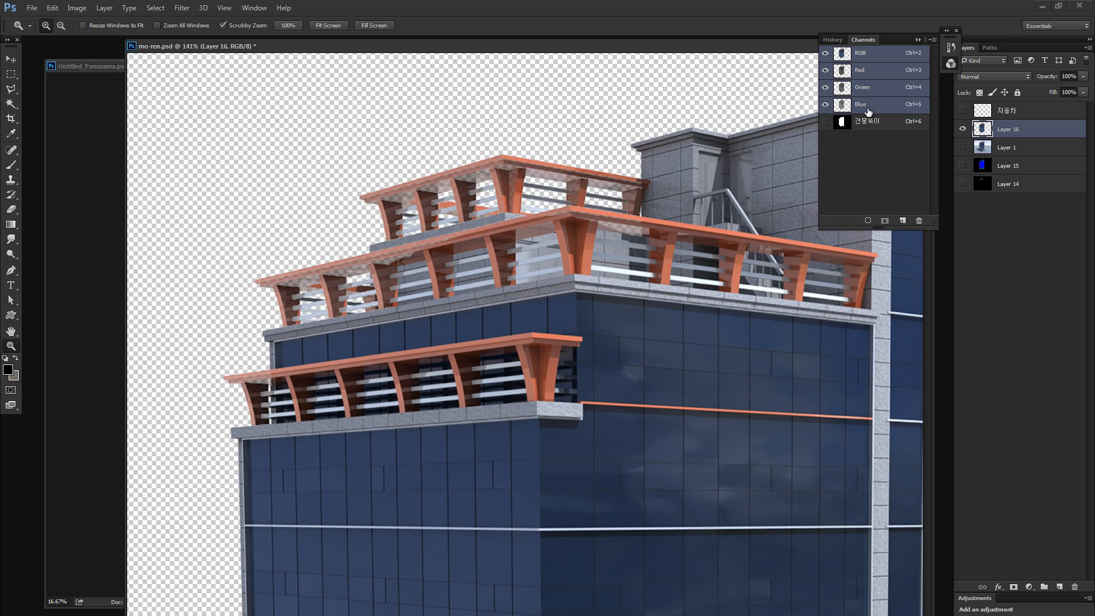
pyautogui.hotkey('ctrl', 'j')
pyautogui.hotkey('ctrl', 'j')
pyautogui.hotkey('ctrl', 'j')
pyautogui.hotkey('ctrl', 'j')
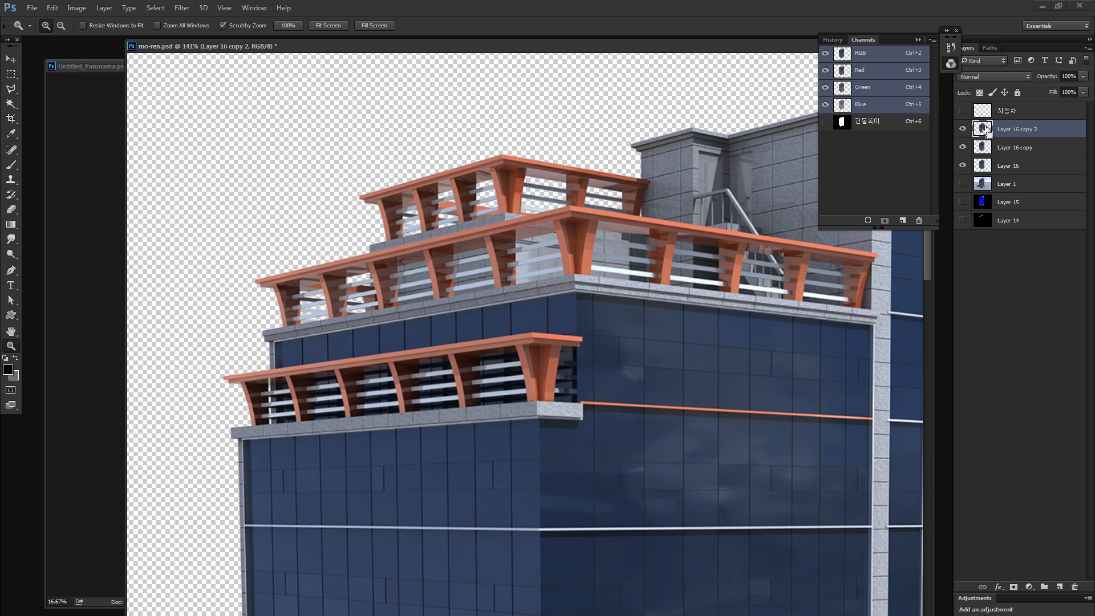
pyautogui.keyDown('shift'); pyautogui.click(988, 201); pyautogui.keyUp('shift')
pyautogui.hotkey('ctrl', 'e')
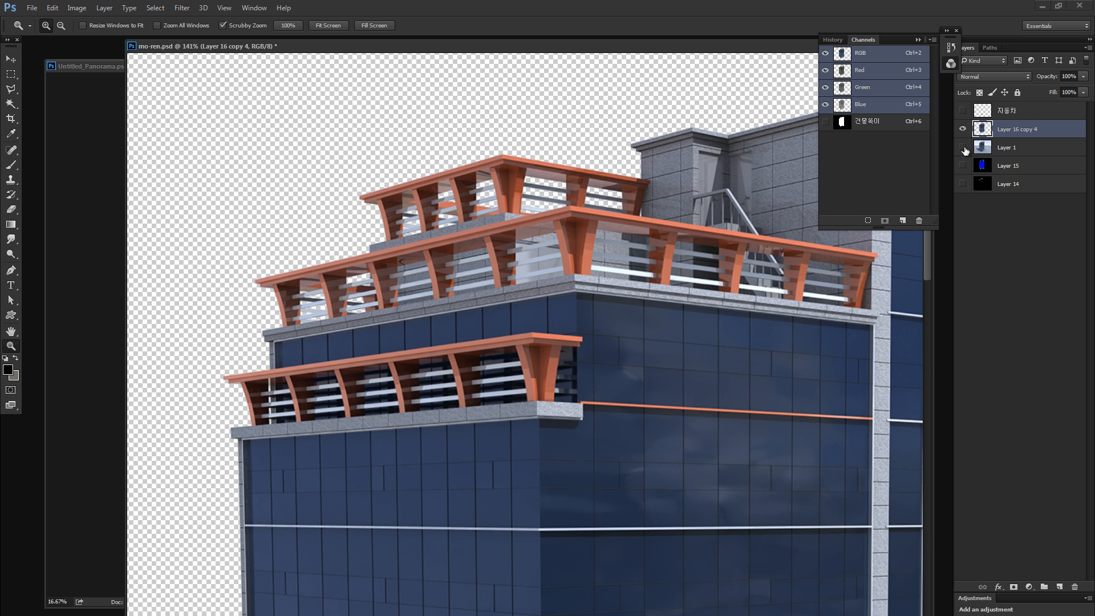
# - Compare the merged building cutout with Layer 1 by toggling their visibility
pyautogui.keyDown('alt'); pyautogui.click(964, 132); pyautogui.keyUp('alt')
pyautogui.keyDown('alt'); pyautogui.click(965, 132); pyautogui.keyUp('alt')
pyautogui.press('alt')
pyautogui.click(963, 147)
pyautogui.click(963, 147)
# - Make all of the render's layers visible and set Layer 1 as the active layer
pyautogui.click(963, 183)
pyautogui.click(992, 166)
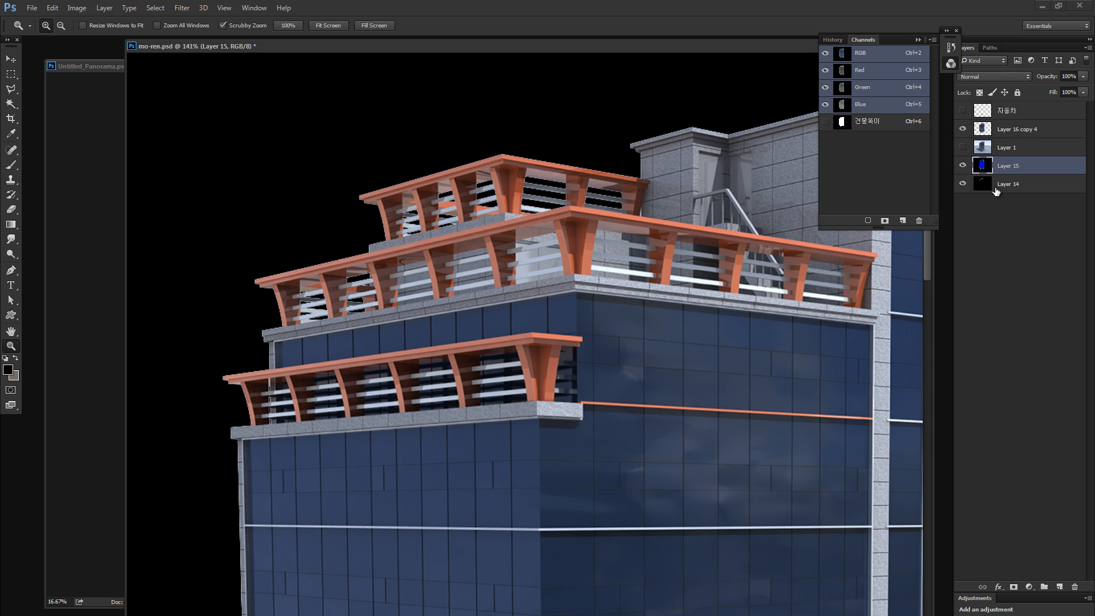
pyautogui.keyDown('ctrl'); pyautogui.click(996, 191); pyautogui.keyUp('ctrl')
pyautogui.keyDown('ctrl'); pyautogui.click(997, 129); pyautogui.keyUp('ctrl')
pyautogui.click(963, 110)
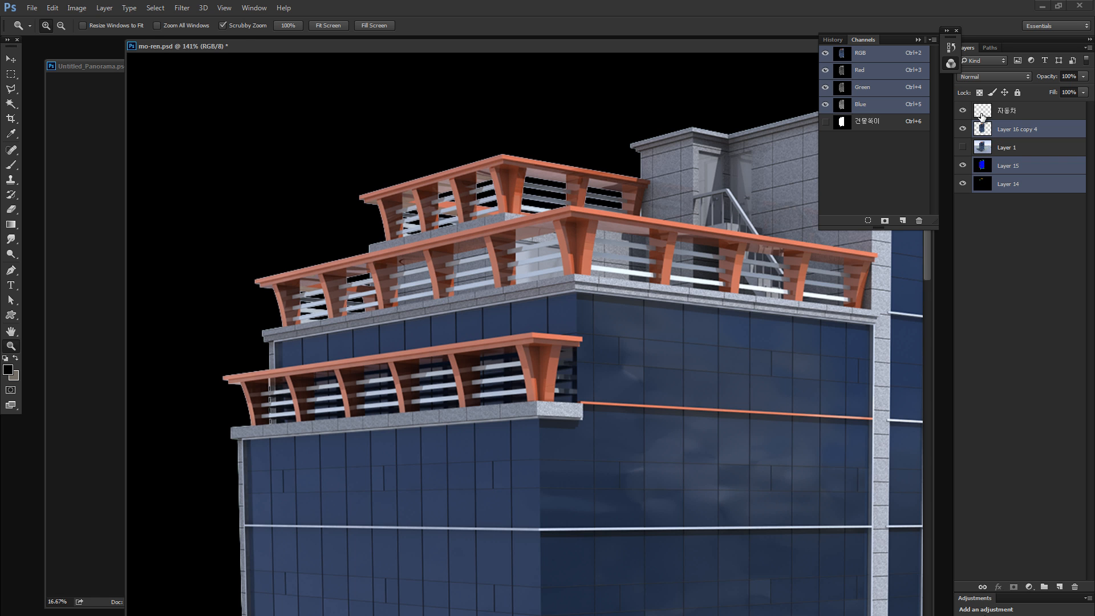
pyautogui.click(1006, 147)
pyautogui.click(963, 147)
pyautogui.hotkey('ctrl', '0')
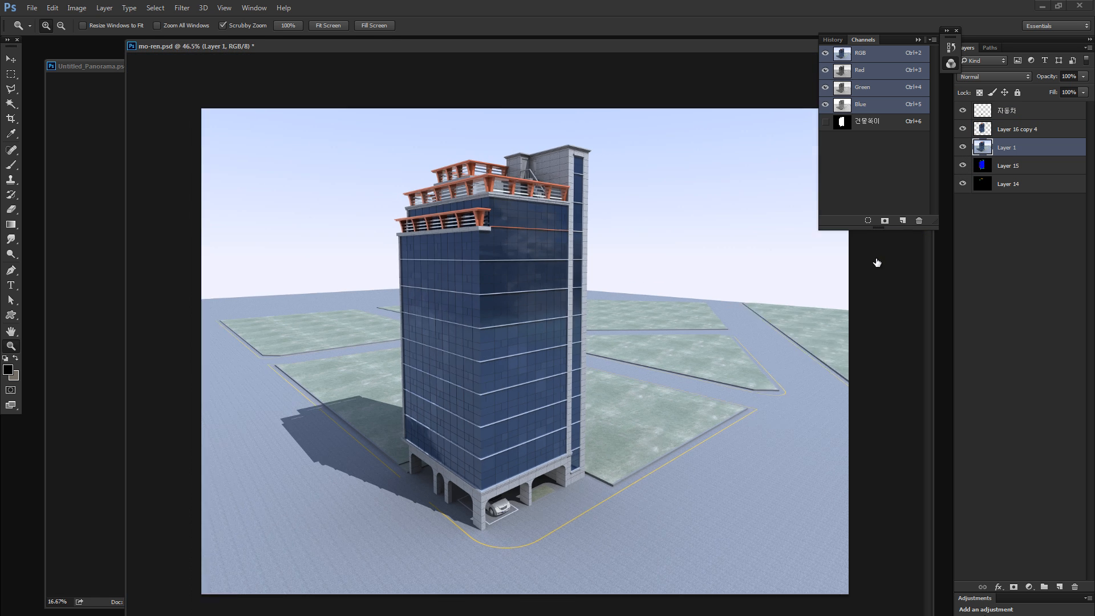
pyautogui.moveTo(355, 435); pyautogui.dragTo(392, 412)
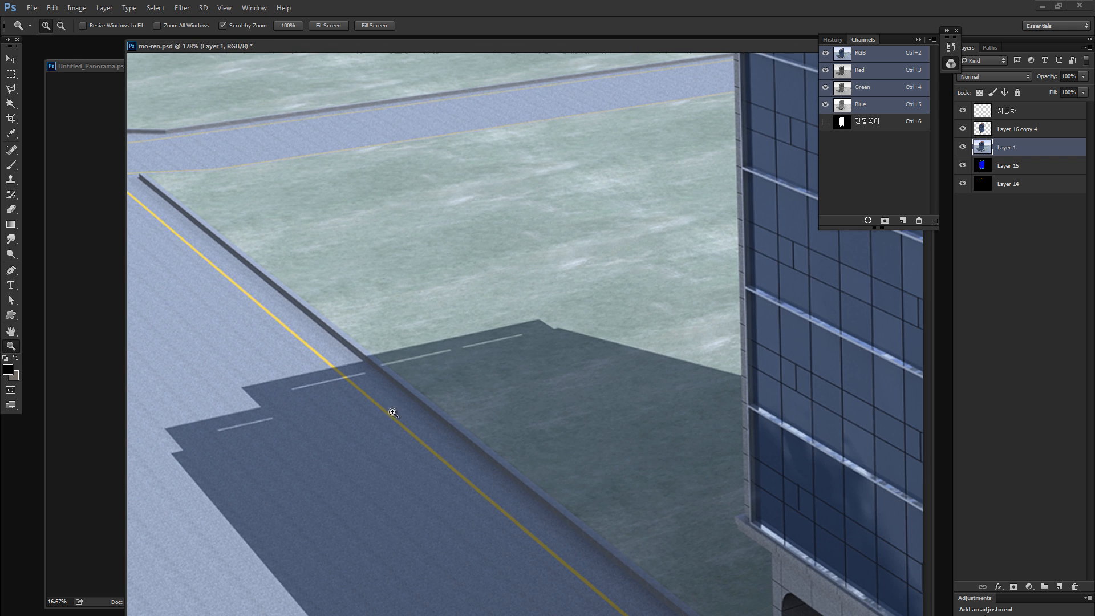
# - Start a polygonal lasso outline of the tower's cast shadow, tracing its outer end and lower edge across the road
pyautogui.press('l')
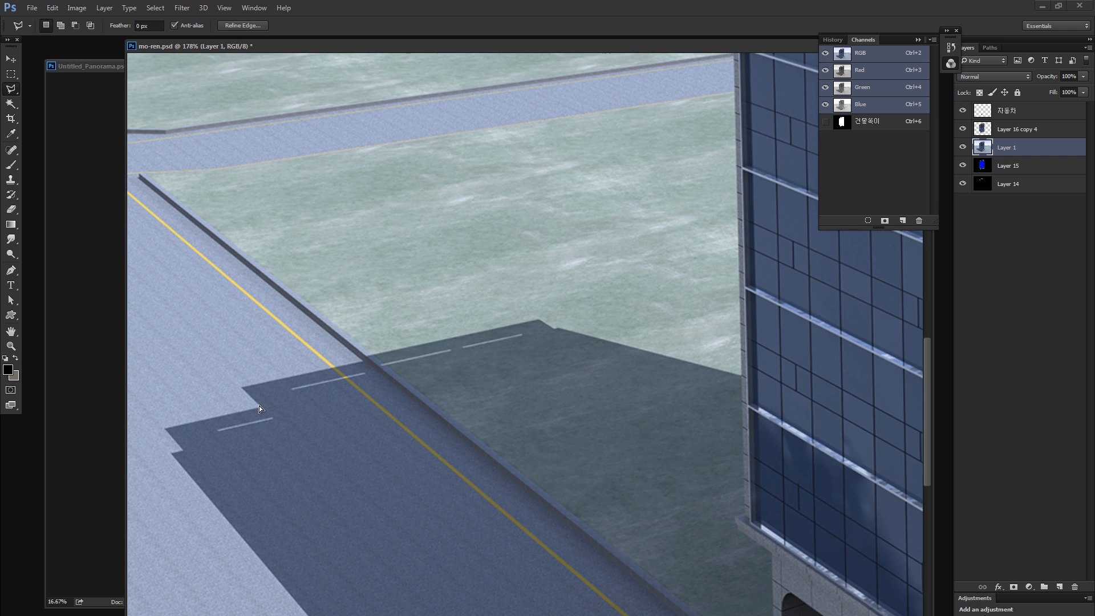
pyautogui.click(167, 433)
pyautogui.click(259, 407)
pyautogui.click(166, 430)
pyautogui.click(172, 452)
pyautogui.press('space')
pyautogui.moveTo(209, 499)
pyautogui.mouseDown()
pyautogui.moveTo(194, 334)
pyautogui.moveTo(138, 279)
pyautogui.mouseUp()
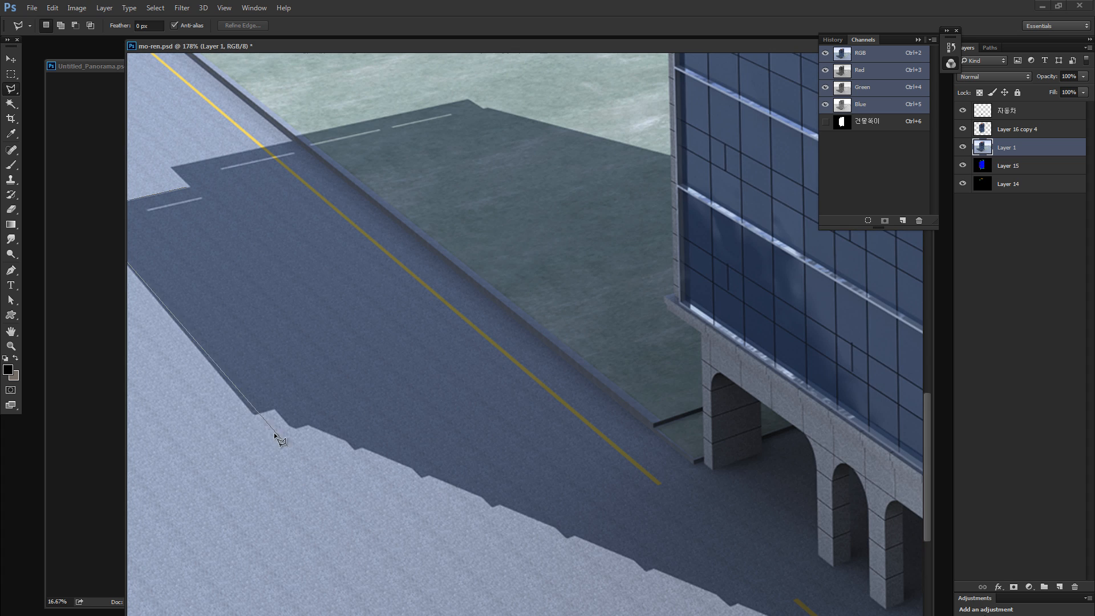
pyautogui.click(256, 415)
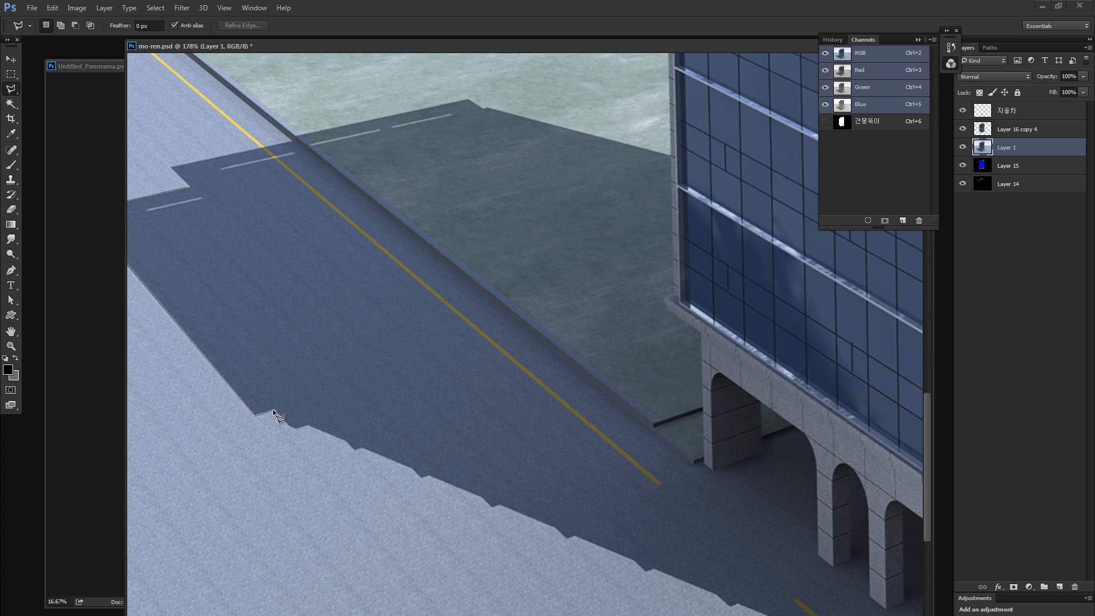
pyautogui.click(309, 424)
pyautogui.press('space')
pyautogui.moveTo(522, 479); pyautogui.dragTo(238, 341)
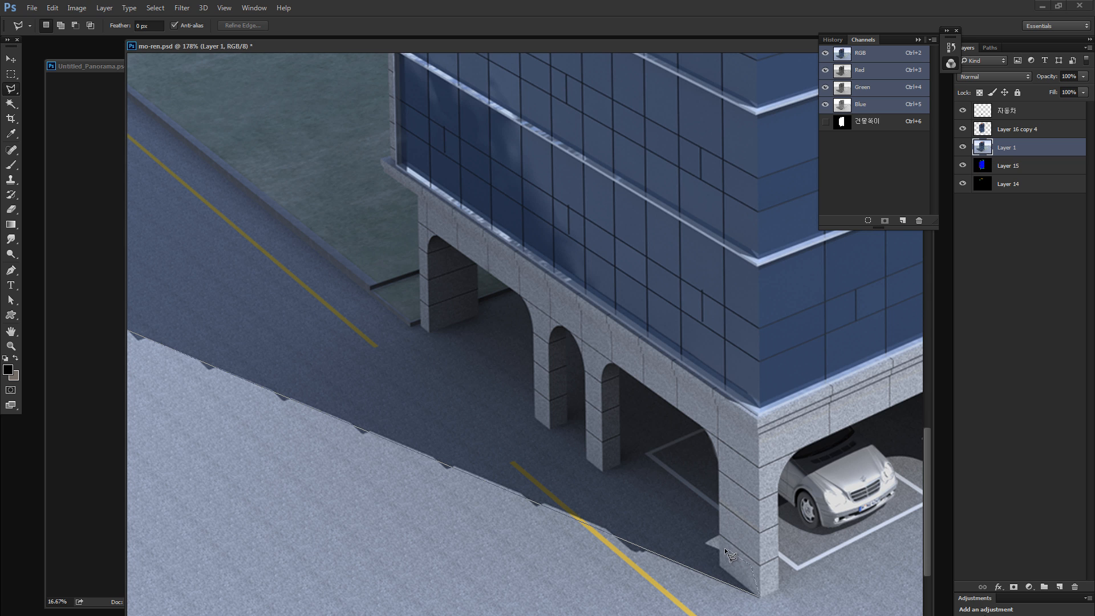
# - Continue the lasso outline around the tower's front corner, parked car and shaded ground beneath the arches to the far column
pyautogui.click(736, 524)
pyautogui.press('space')
pyautogui.moveTo(737, 522)
pyautogui.mouseDown()
pyautogui.moveTo(548, 533)
pyautogui.moveTo(468, 590)
pyautogui.mouseUp()
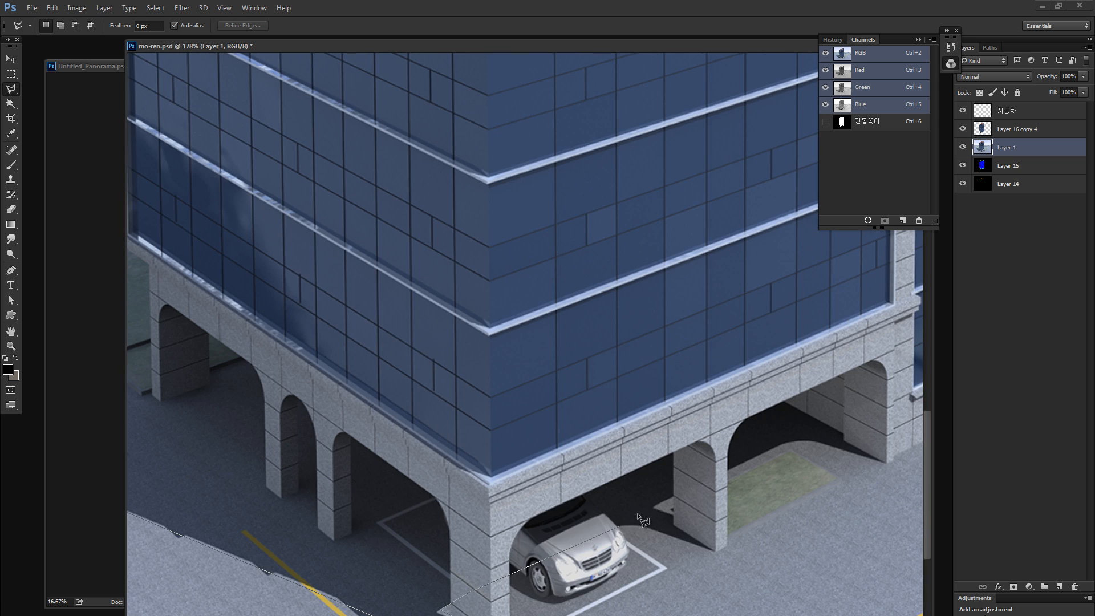
pyautogui.click(623, 521)
pyautogui.click(656, 505)
pyautogui.click(795, 439)
pyautogui.click(819, 442)
pyautogui.click(887, 460)
pyautogui.press('space')
pyautogui.moveTo(884, 418); pyautogui.dragTo(712, 442)
pyautogui.click(727, 430)
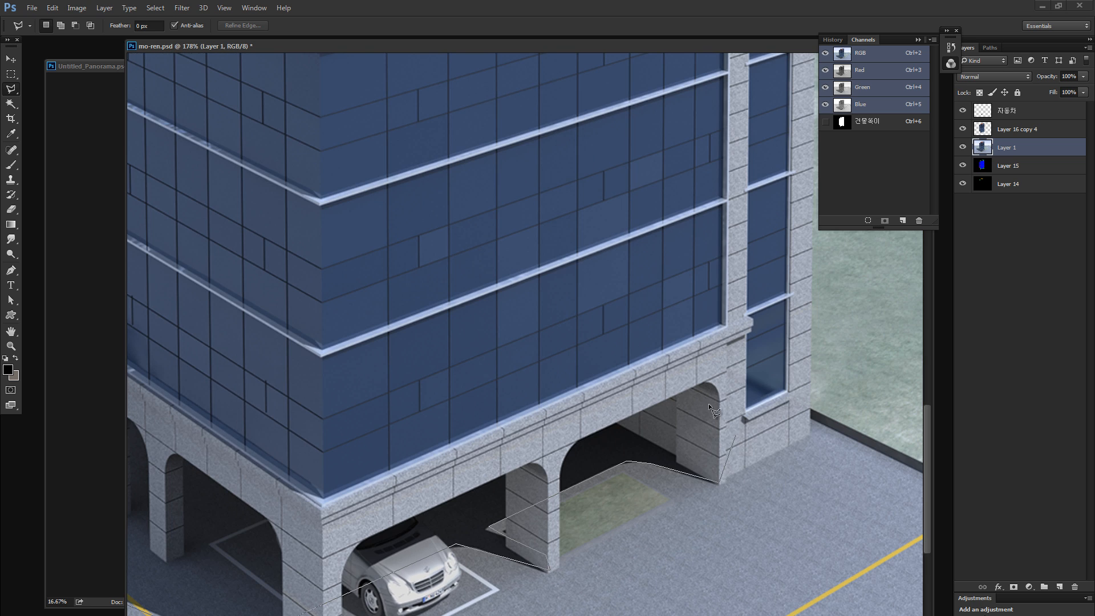
# - Close the shadow outline back across the tower facade and along the shadow's upper edge over the grass and road
pyautogui.press('space')
pyautogui.moveTo(464, 297); pyautogui.dragTo(883, 347)
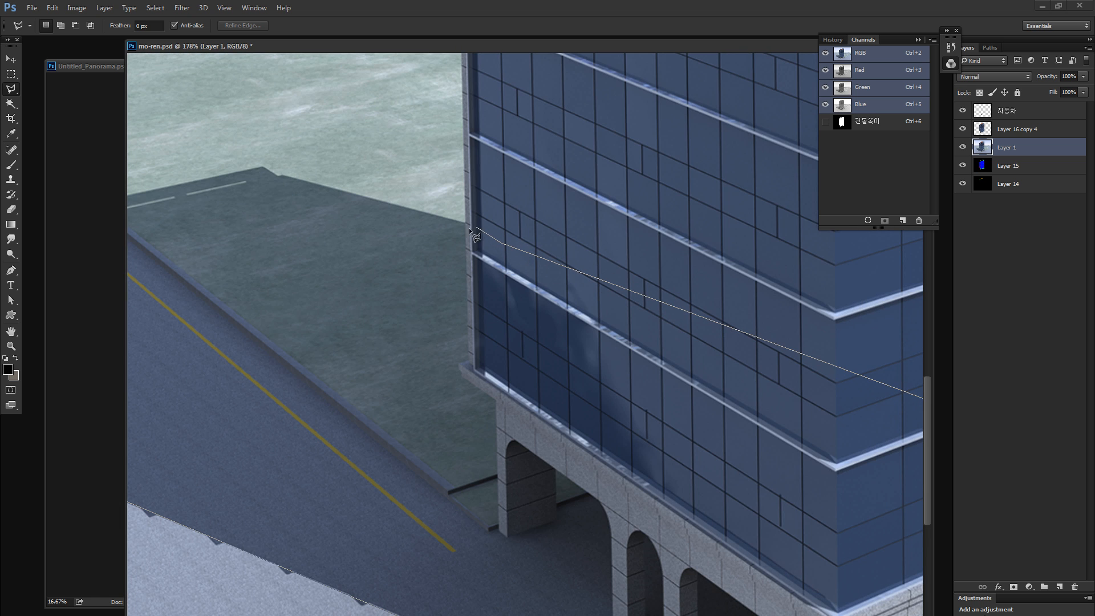
pyautogui.click(471, 226)
pyautogui.click(265, 165)
pyautogui.press('space')
pyautogui.moveTo(228, 166); pyautogui.dragTo(428, 108)
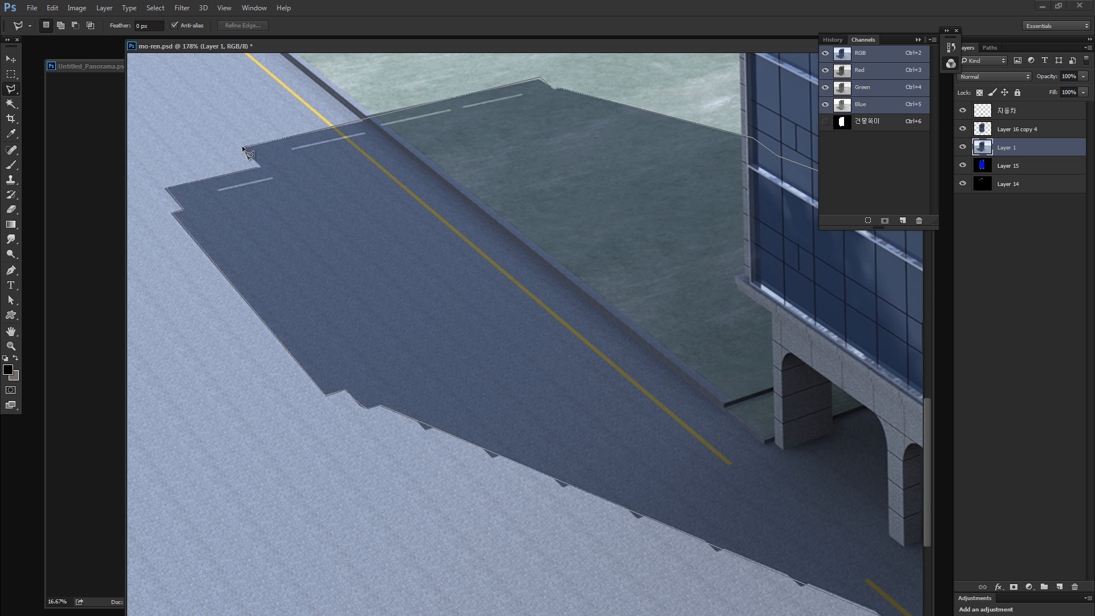
pyautogui.click(243, 146)
pyautogui.click(259, 166)
# - Copy the selected shadow area of Layer 1 to a new layer and hide Layer 1
pyautogui.hotkey('ctrl', '0')
pyautogui.hotkey('ctrl', '-')
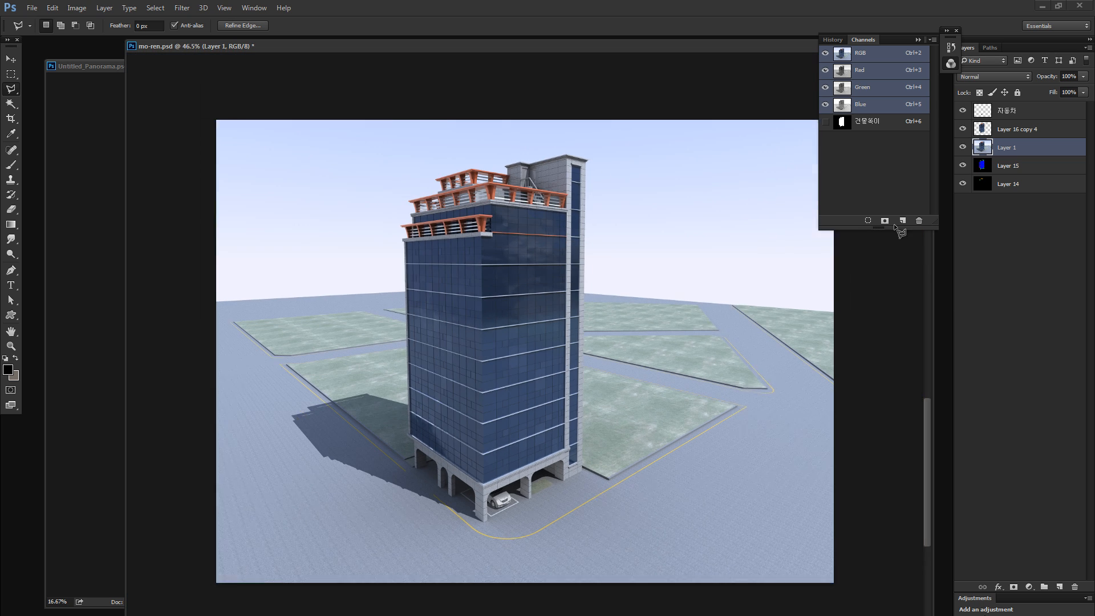
pyautogui.hotkey('ctrl', 'j')
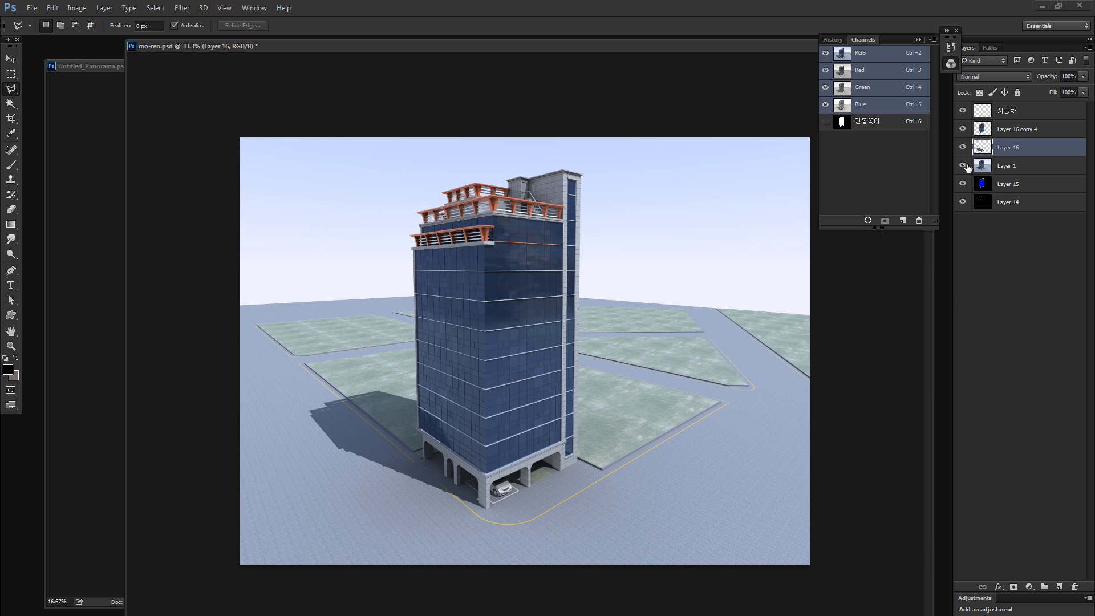
pyautogui.click(963, 165)
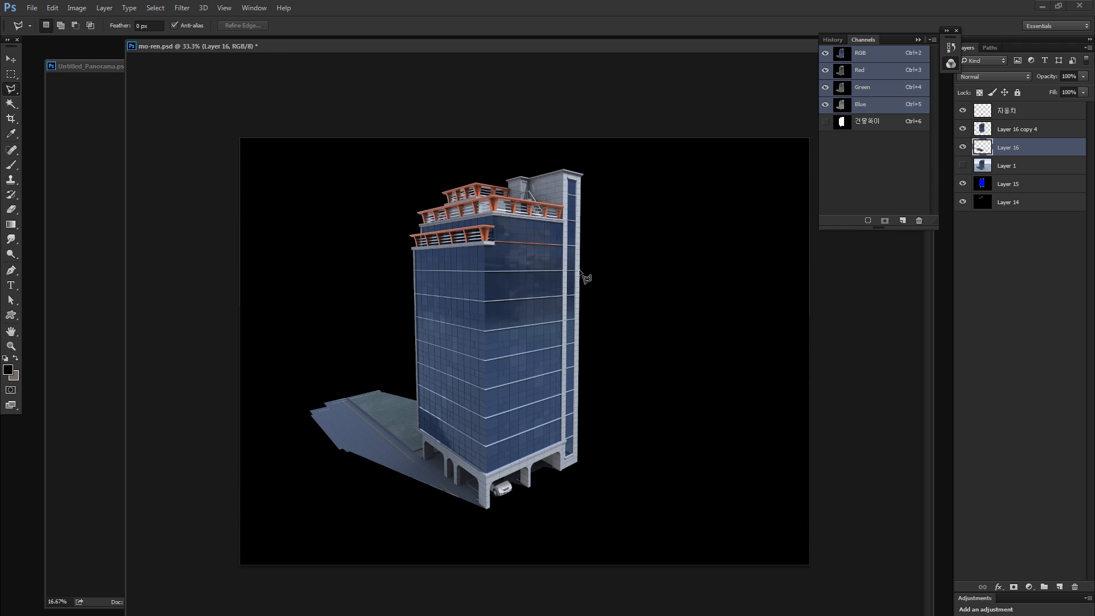
# - Try copying the tower cutout and shadow layers into Untitled_Panorama.psd and enlarging them to about 128% over the empty lot
pyautogui.click(1007, 129)
pyautogui.moveTo(461, 51); pyautogui.dragTo(676, 203)
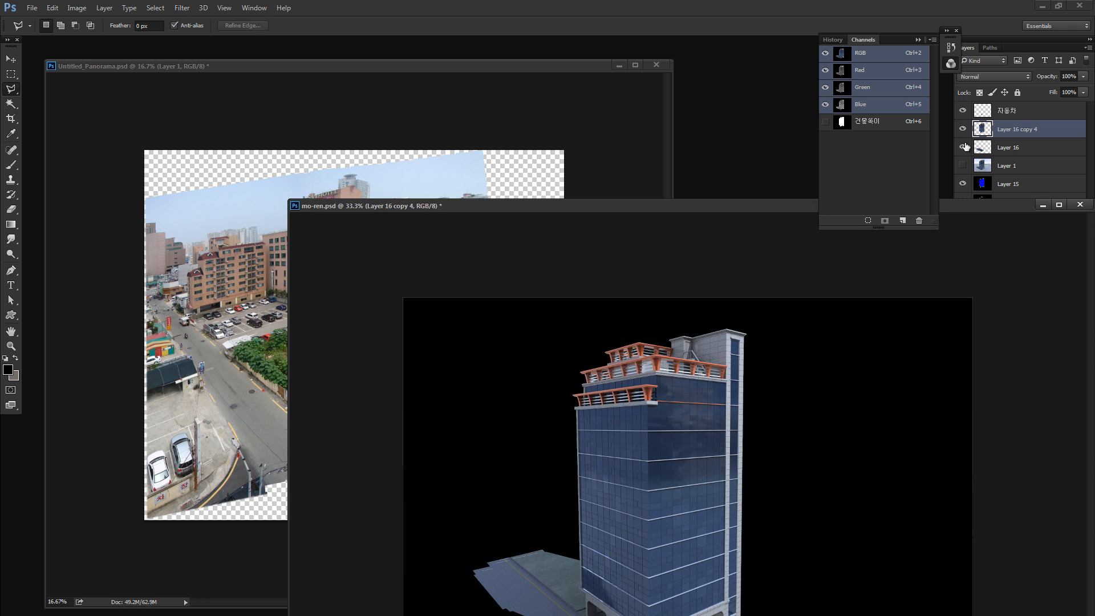
pyautogui.keyDown('ctrl'); pyautogui.click(1003, 147); pyautogui.keyUp('ctrl')
pyautogui.moveTo(987, 143); pyautogui.dragTo(390, 374)
pyautogui.hotkey('ctrl', 't')
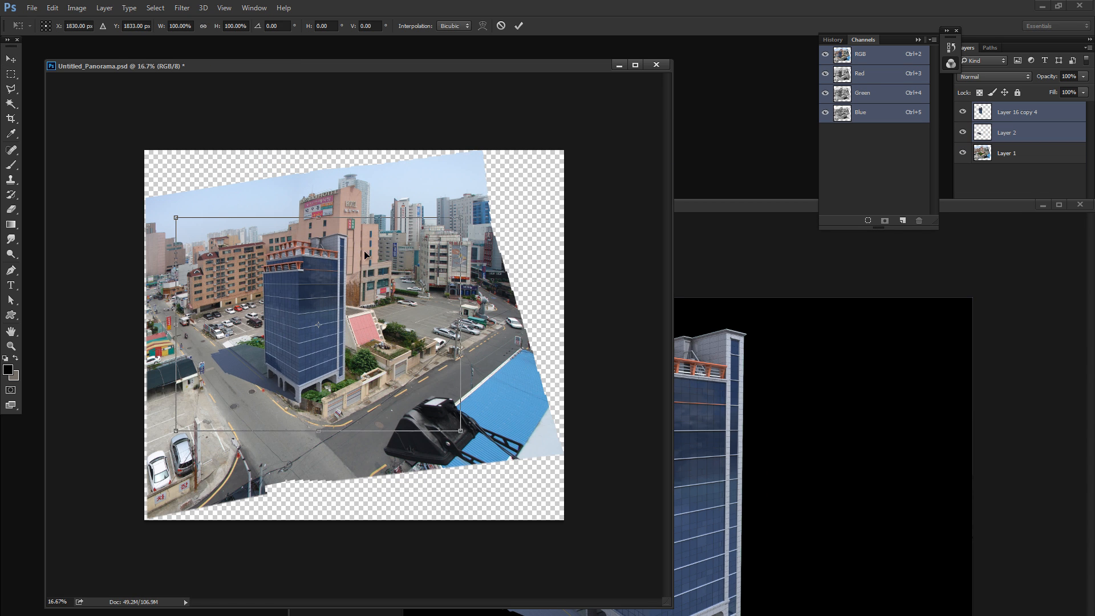
pyautogui.moveTo(462, 219); pyautogui.dragTo(542, 157)
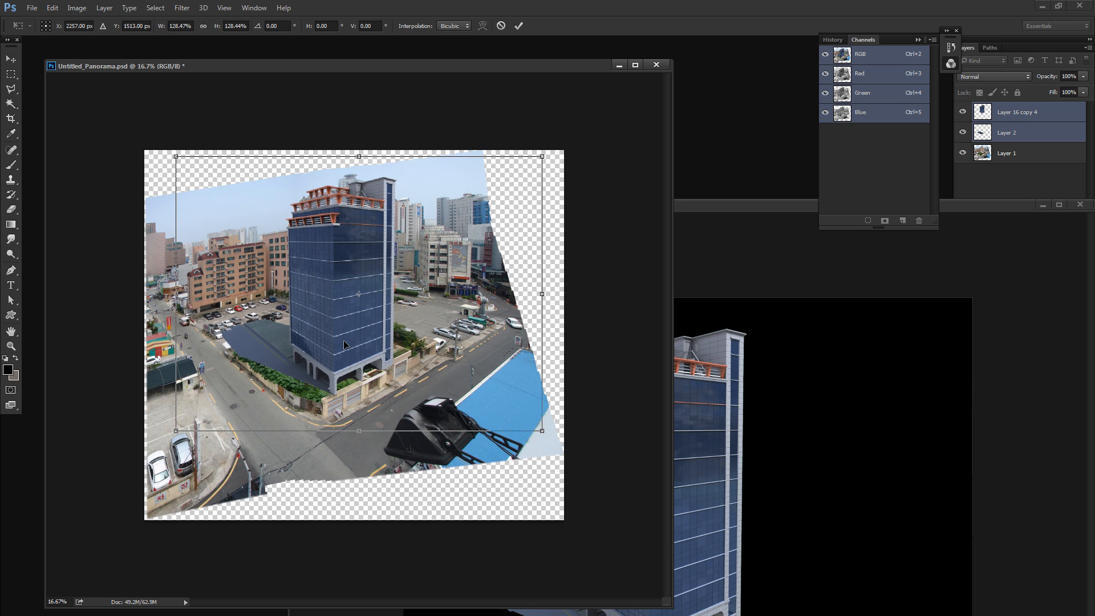
pyautogui.press('Escape')
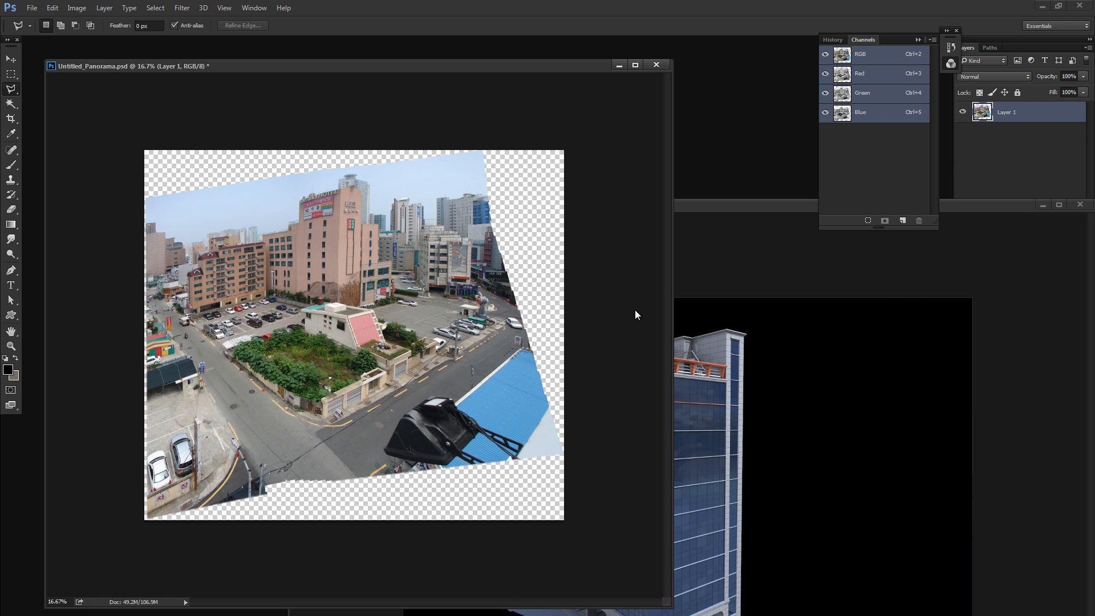
# - Return to mo-ren.psd, reposition its window to reveal the layer list, and make Layer 1 visible again
pyautogui.click(826, 301)
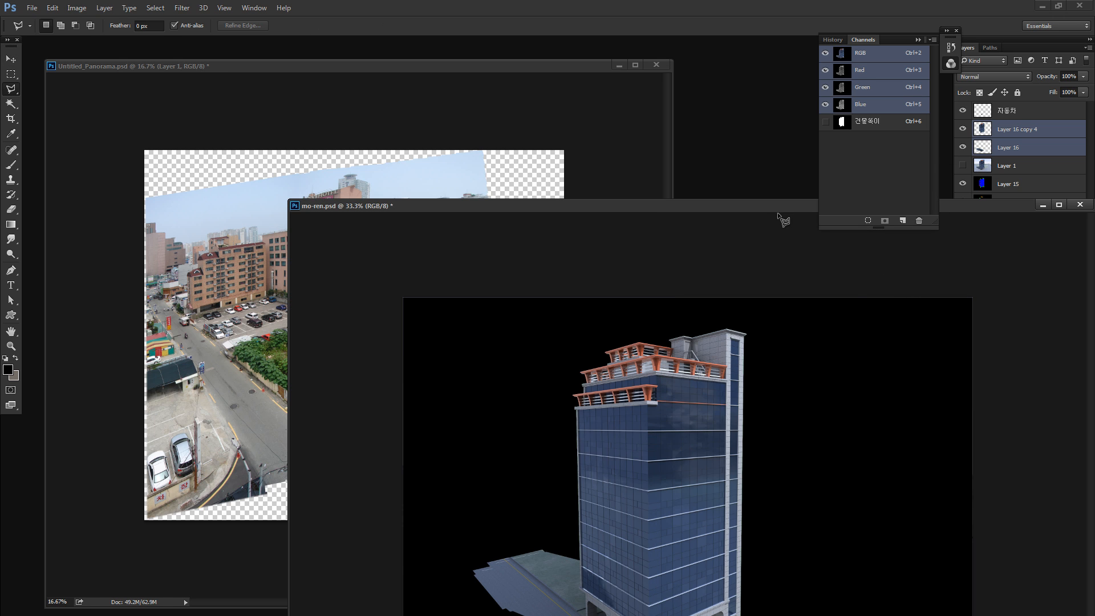
pyautogui.moveTo(761, 193); pyautogui.dragTo(686, 93)
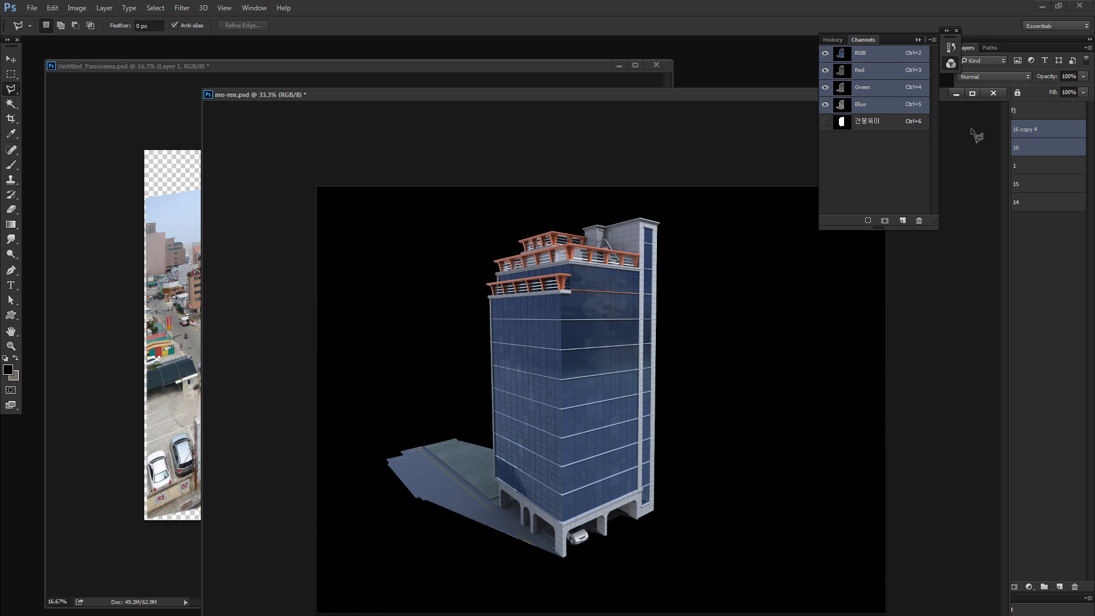
pyautogui.click(1037, 165)
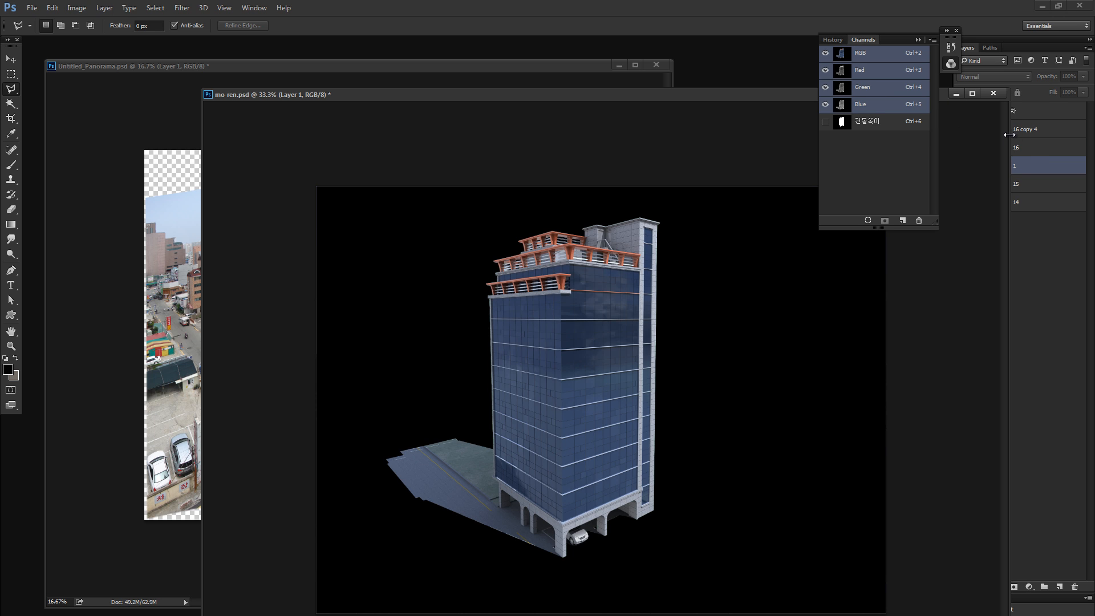
pyautogui.moveTo(1009, 135); pyautogui.dragTo(955, 135)
pyautogui.click(962, 166)
pyautogui.click(1003, 184)
pyautogui.keyDown('shift'); pyautogui.click(1002, 203); pyautogui.keyUp('shift')
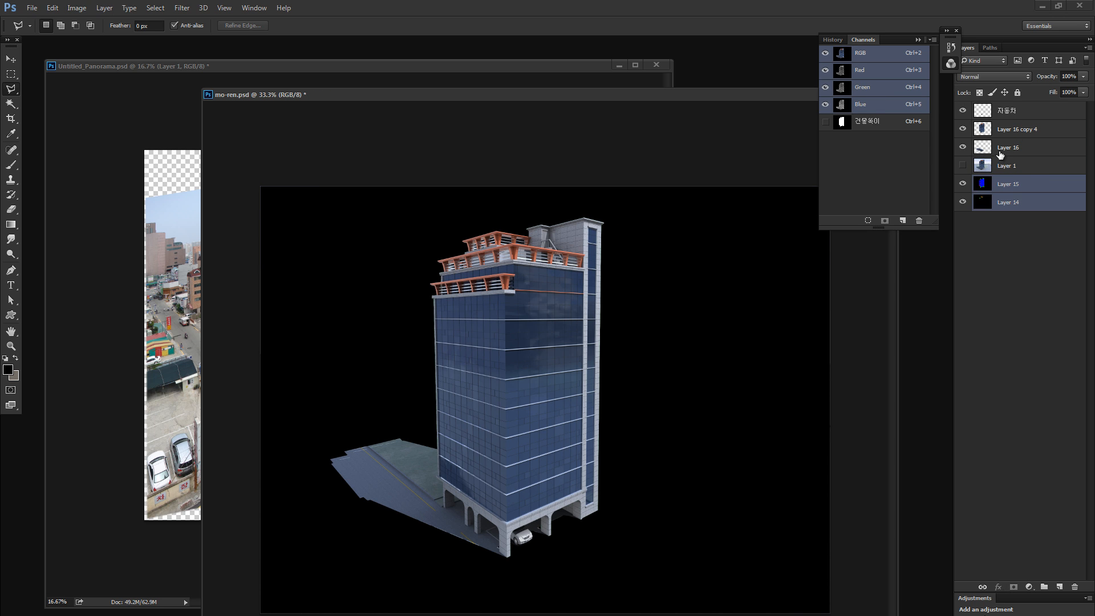
pyautogui.click(962, 166)
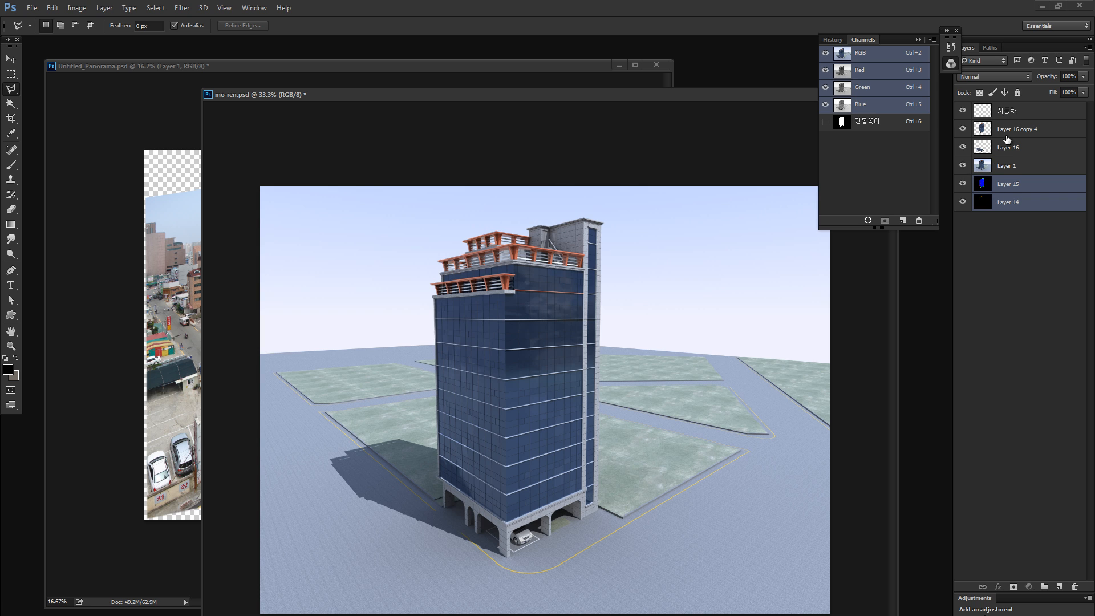
# - Copy all the mo-ren.psd layers together into Untitled_Panorama.psd and position the tower over the empty lot
pyautogui.hotkey('alt', 'shift', '.')
pyautogui.click(1016, 115)
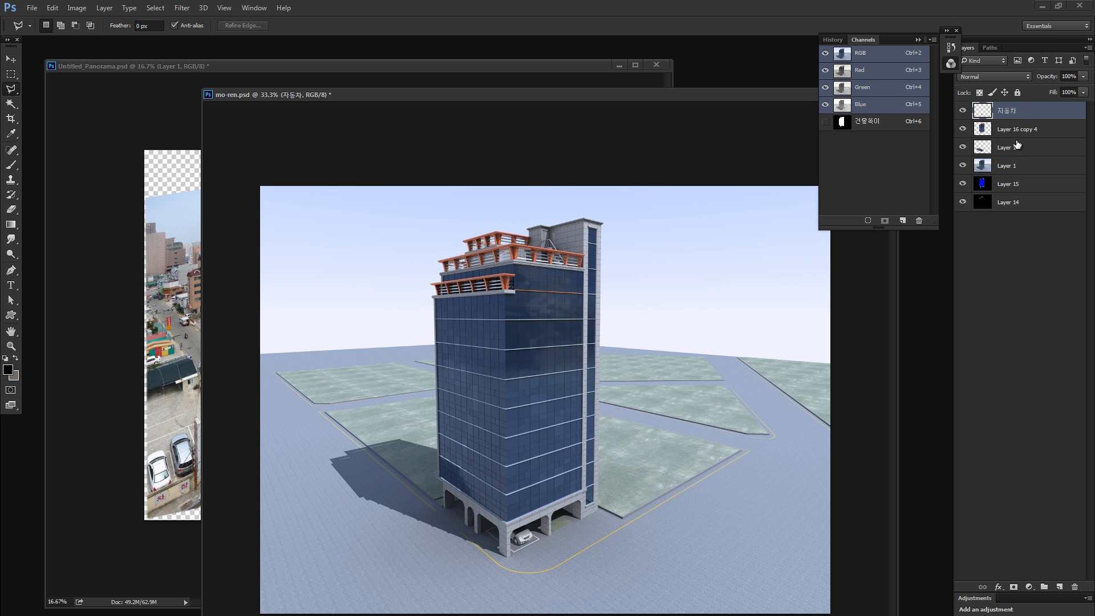
pyautogui.keyDown('shift'); pyautogui.click(1013, 204); pyautogui.keyUp('shift')
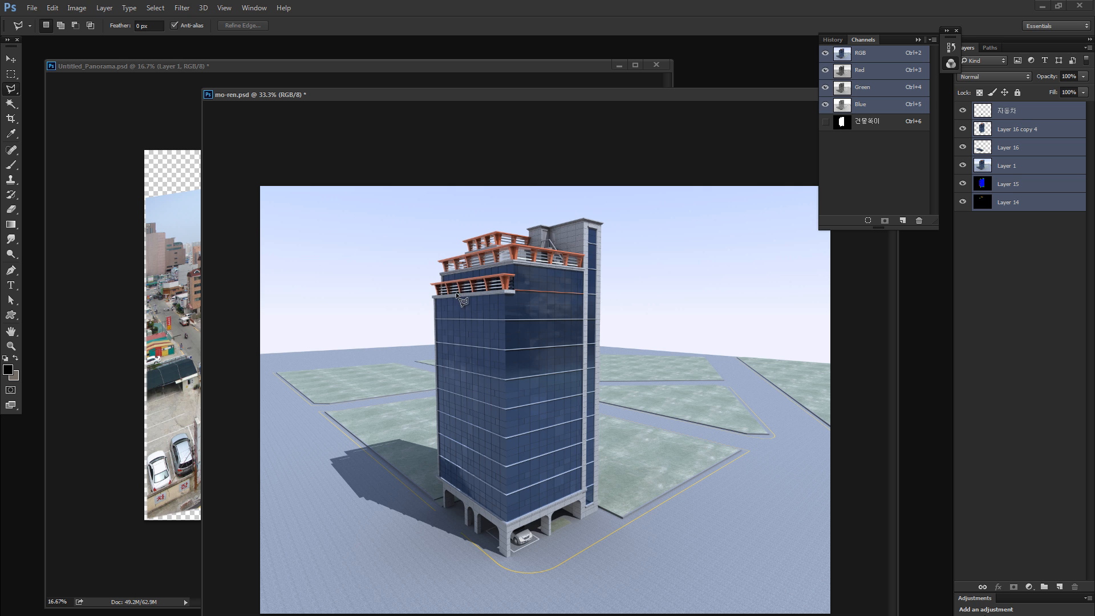
pyautogui.press('v')
pyautogui.moveTo(462, 299)
pyautogui.mouseDown()
pyautogui.moveTo(279, 311)
pyautogui.moveTo(227, 382)
pyautogui.moveTo(437, 362)
pyautogui.mouseUp()
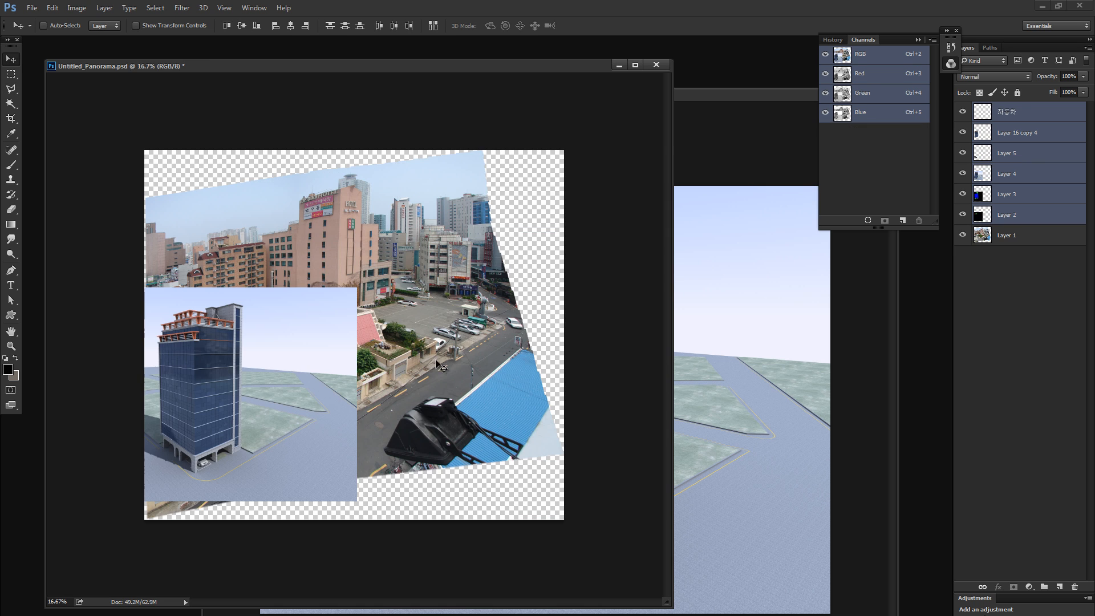
pyautogui.moveTo(352, 363); pyautogui.dragTo(453, 316)
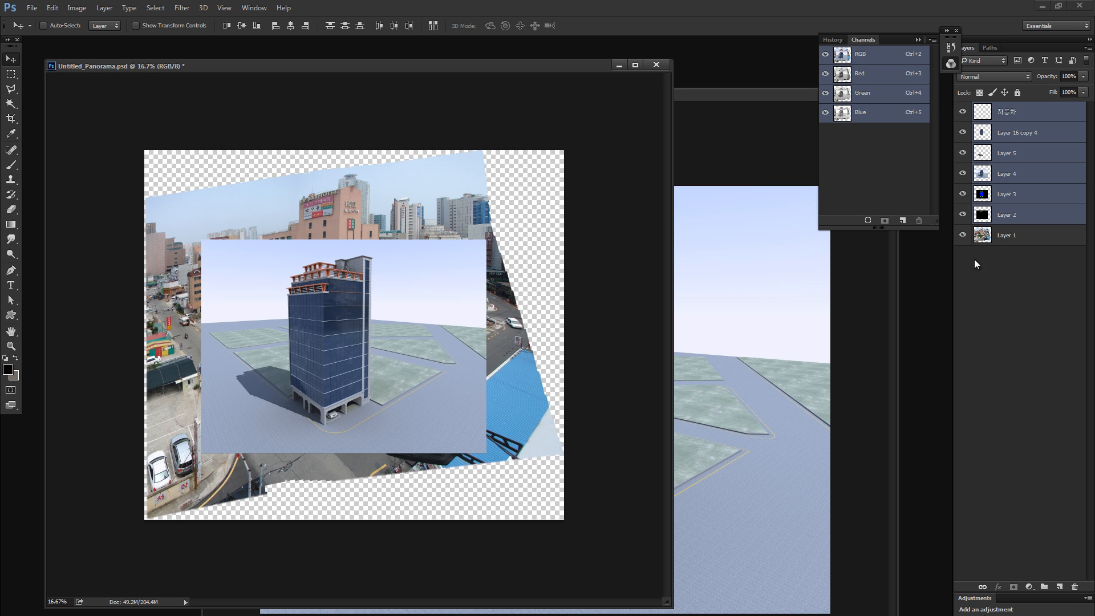
# - Compare the site photo in Layer 1 with the imported render layers by toggling their visibility
pyautogui.click(1029, 235)
pyautogui.click(964, 236)
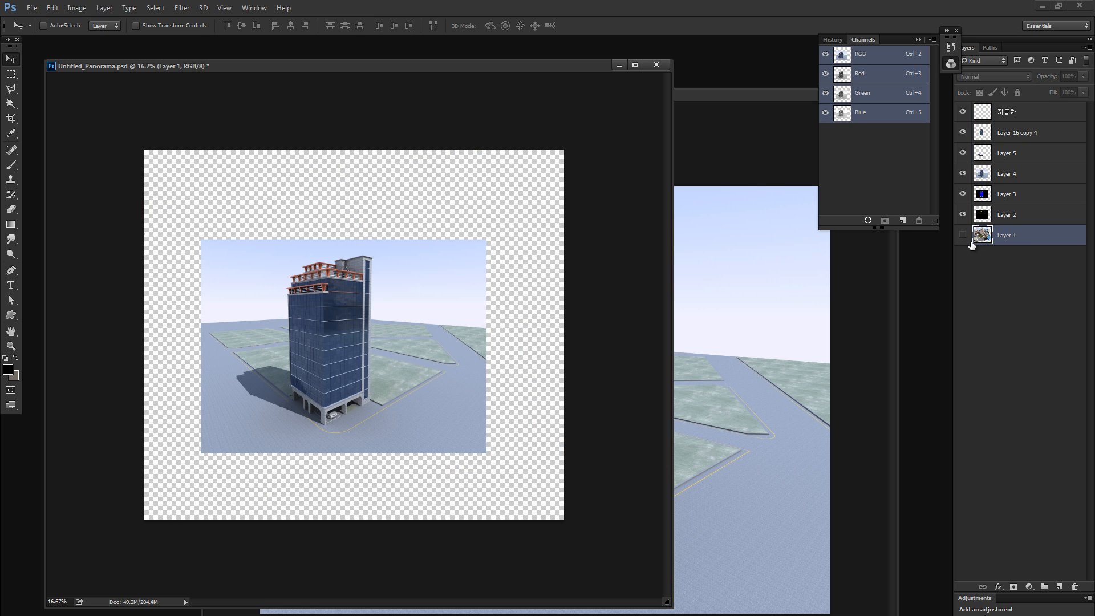
pyautogui.click(964, 236)
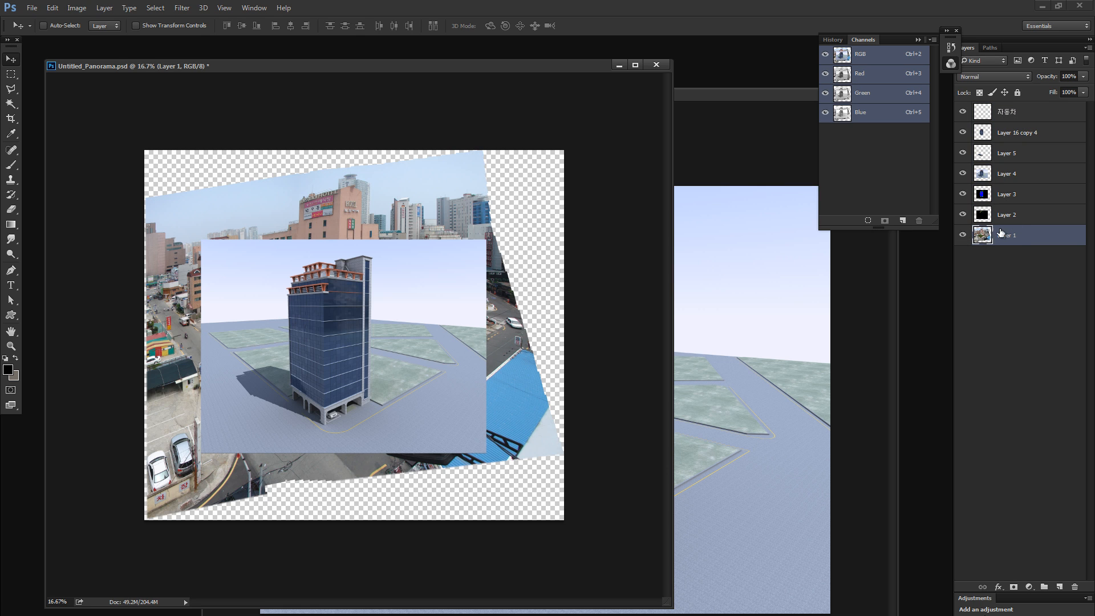
pyautogui.keyDown('alt'); pyautogui.click(964, 235); pyautogui.keyUp('alt')
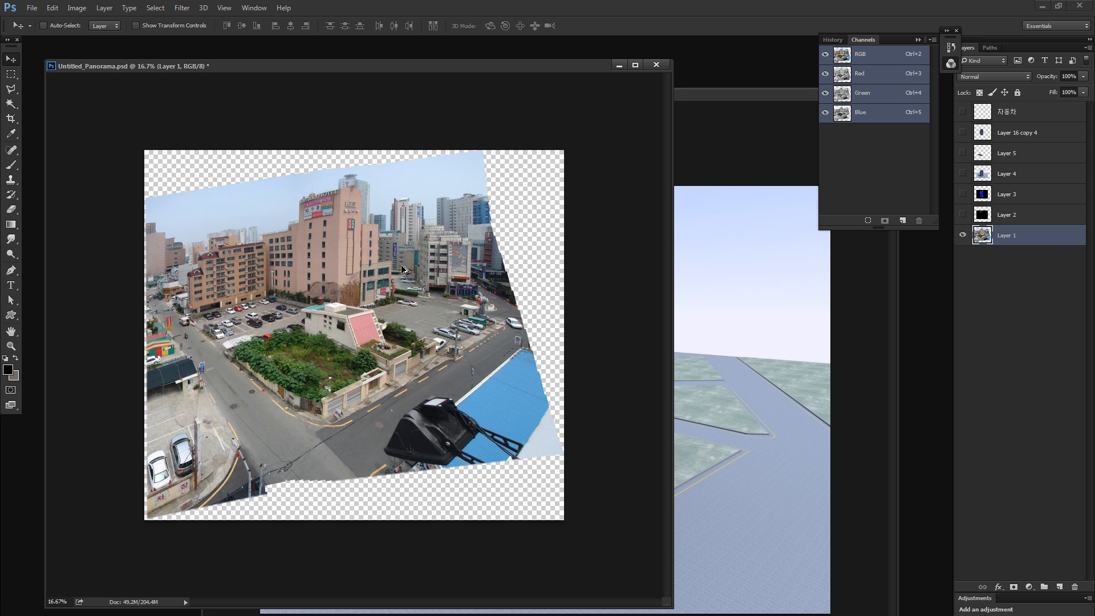
pyautogui.keyDown('alt'); pyautogui.click(963, 235); pyautogui.keyUp('alt')
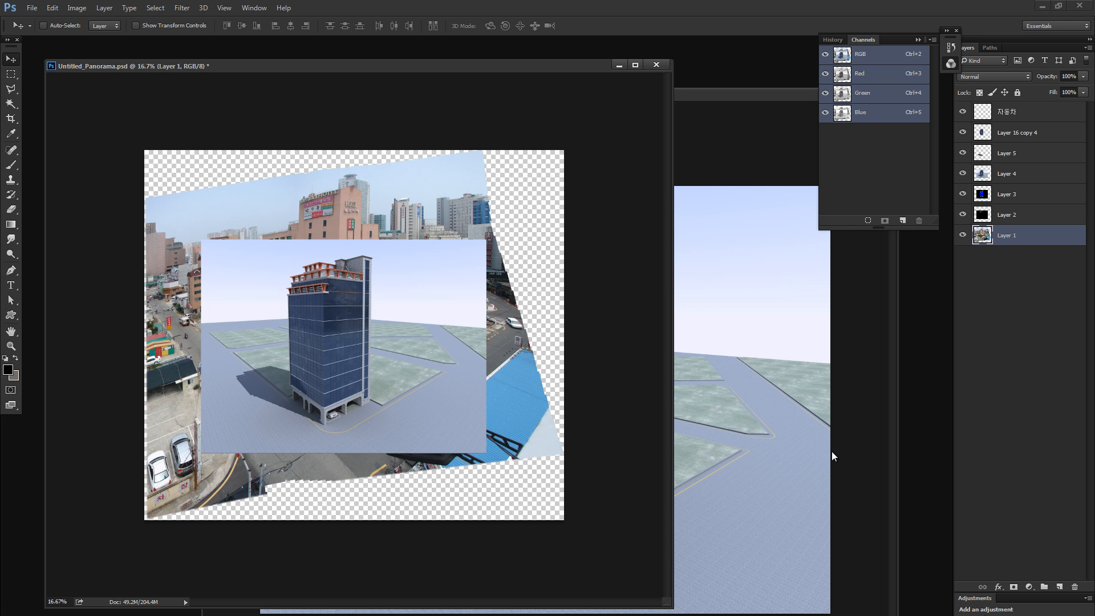
# - Duplicate the site photo layer, rename the original 원본현장사진, hide it, and make the duplicate active
pyautogui.hotkey('ctrl', 'j')
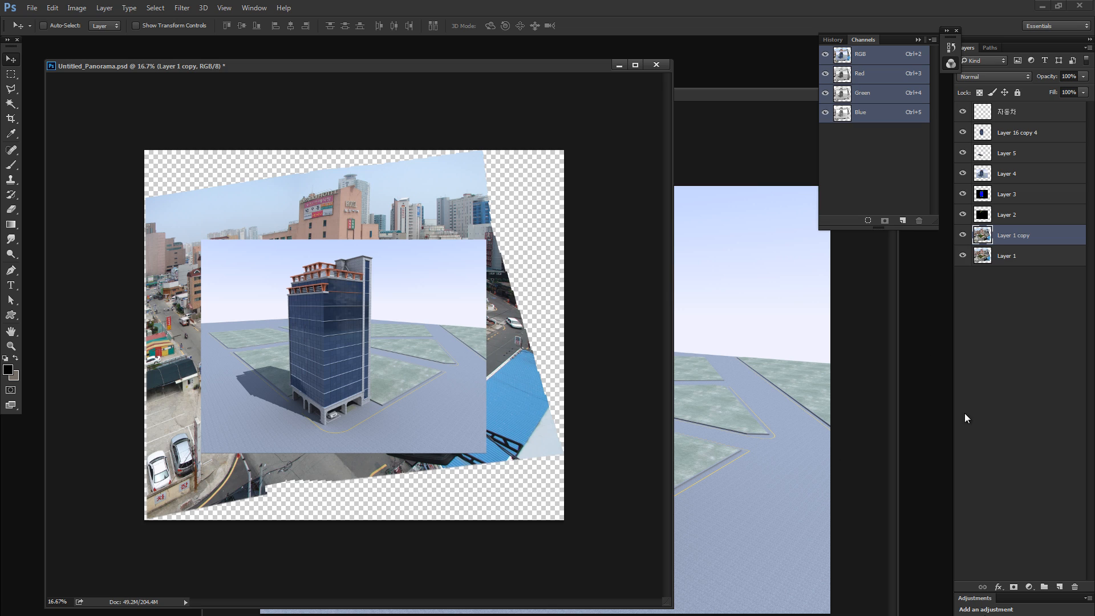
pyautogui.doubleClick(1005, 256)
pyautogui.write('원본')
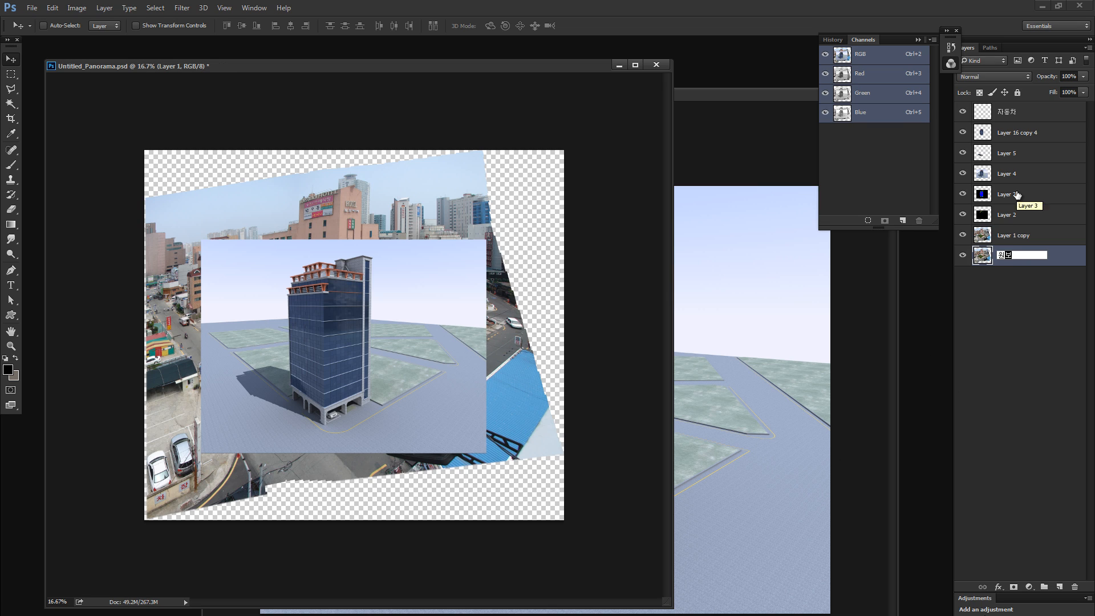
pyautogui.write('현장사진')
pyautogui.press('Return')
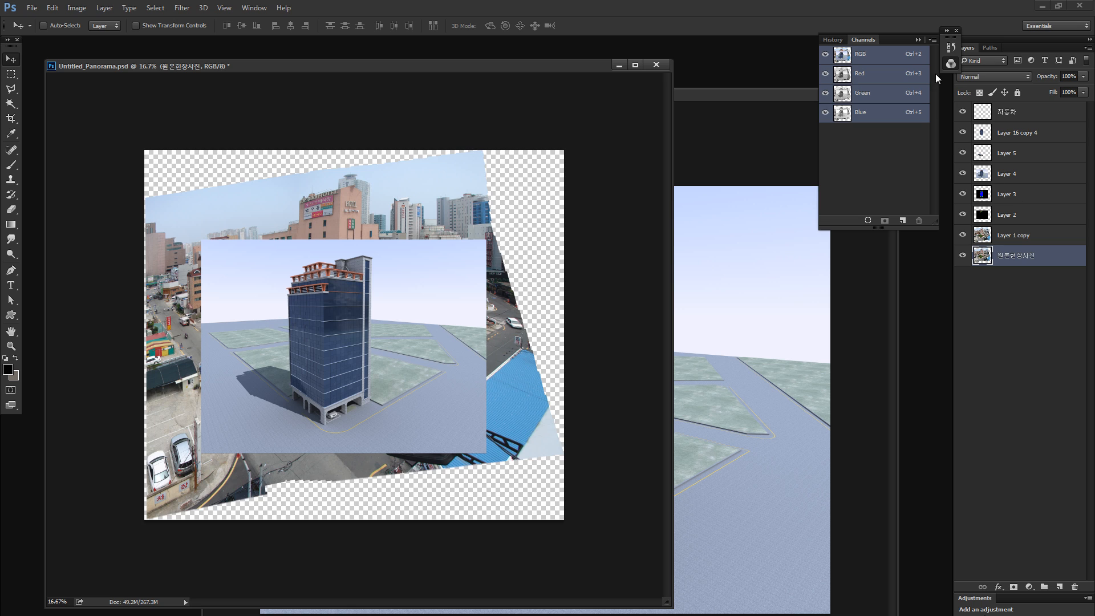
pyautogui.click(963, 254)
pyautogui.click(984, 233)
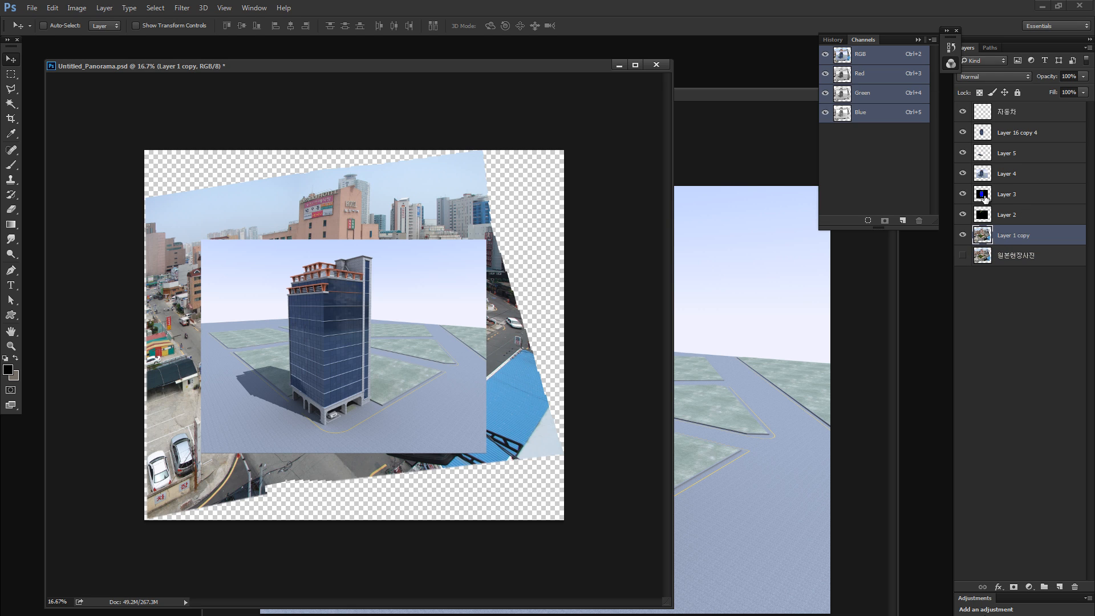
# - Move the full render in Layer 4 below Layer 1 copy and rename it 원본렌더링
pyautogui.click(982, 174)
pyautogui.moveTo(982, 173); pyautogui.dragTo(1021, 244)
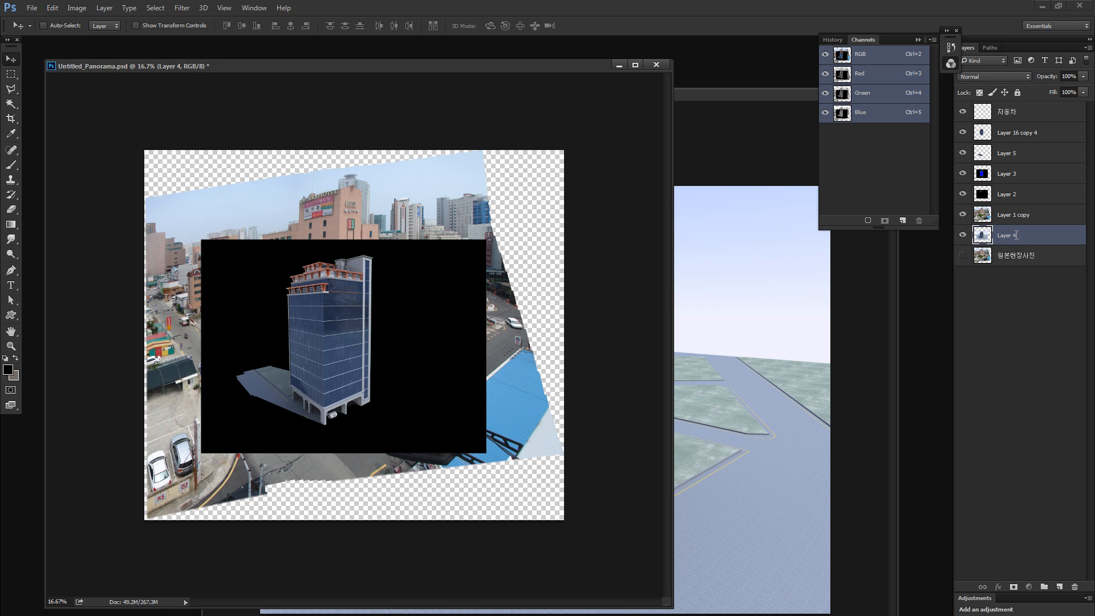
pyautogui.doubleClick(1014, 235)
pyautogui.write('ㅇ')
pyautogui.write('원본렌더링')
pyautogui.press('Return')
# - Move Layer 3 and Layer 2 below the 원본렌더링 layer and group them
pyautogui.click(992, 174)
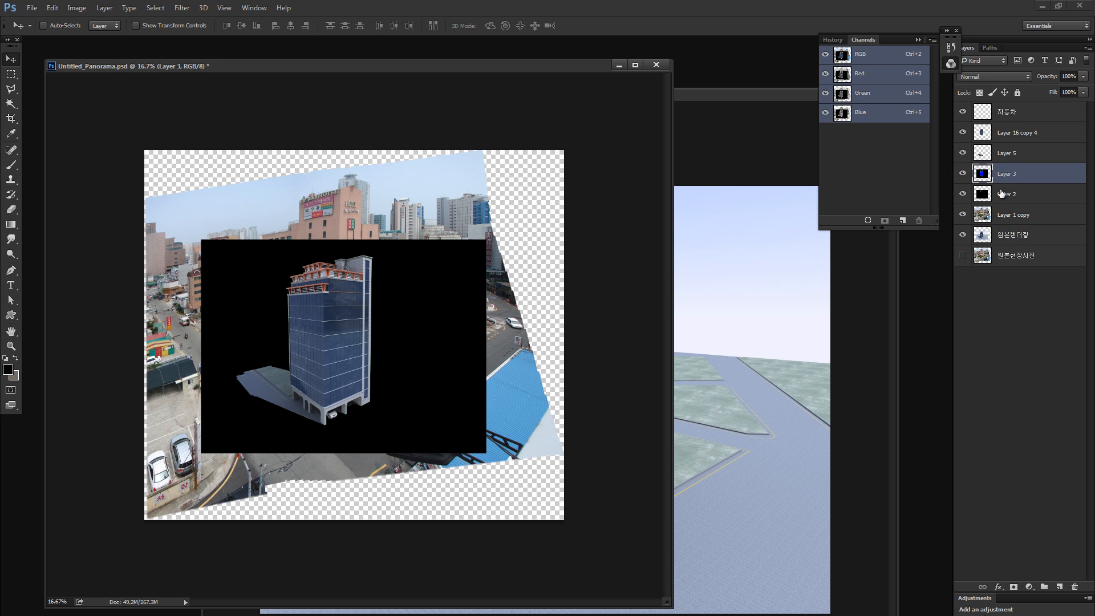
pyautogui.keyDown('shift'); pyautogui.click(1007, 194); pyautogui.keyUp('shift')
pyautogui.moveTo(1008, 197); pyautogui.dragTo(1017, 243)
pyautogui.doubleClick(1010, 219)
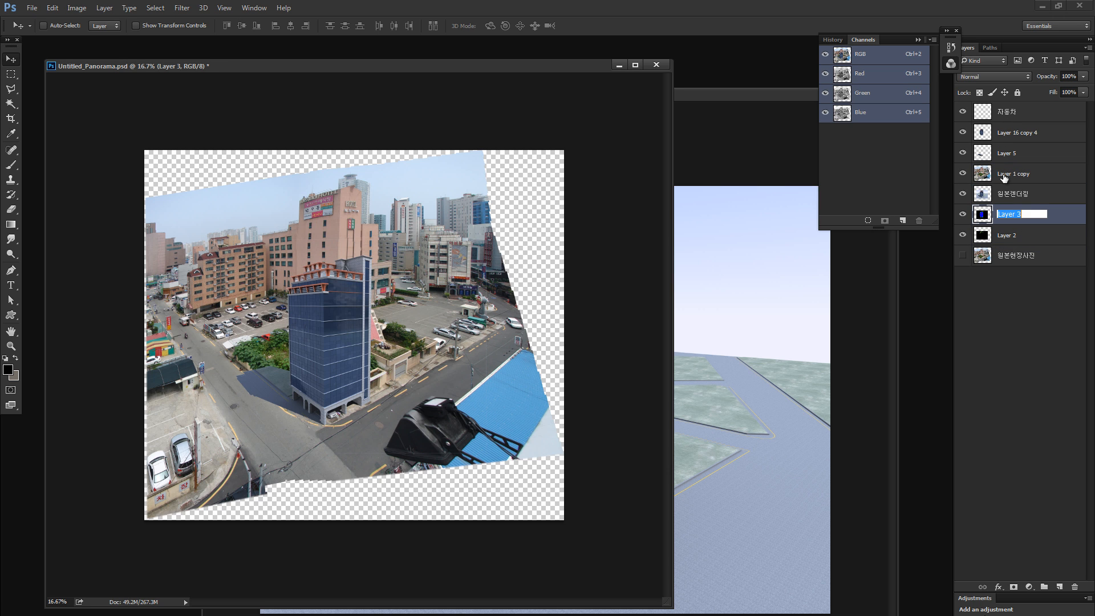
pyautogui.write('ㅊ')
pyautogui.press('Escape')
pyautogui.keyDown('shift'); pyautogui.click(1040, 229); pyautogui.keyUp('shift')
pyautogui.hotkey('ctrl', 'g')
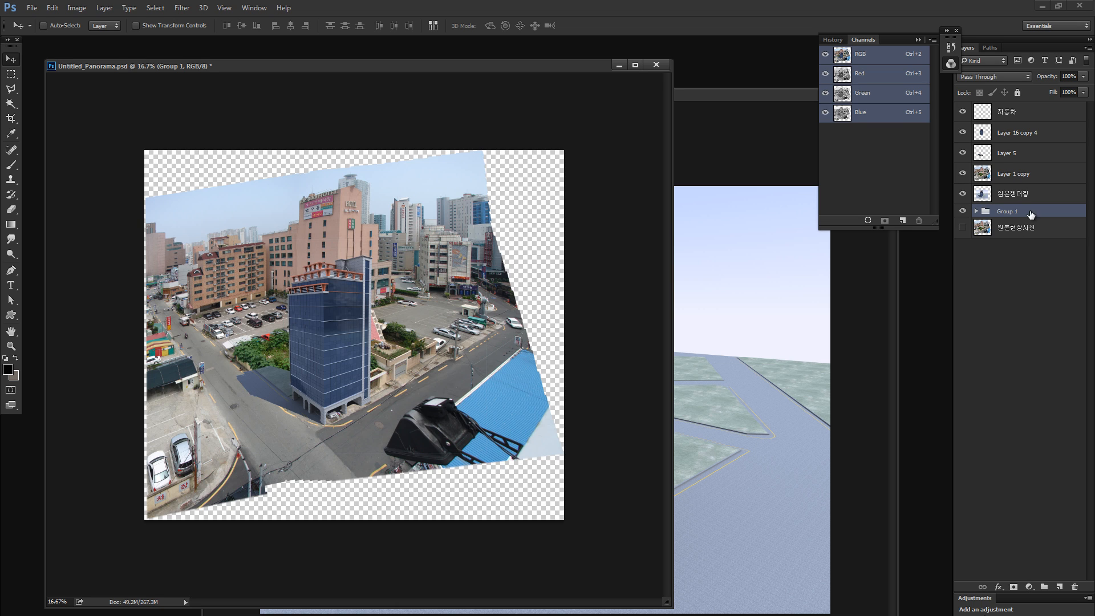
# - Rename the layer group 채널 and make the 원본현장사진 layer visible again
pyautogui.doubleClick(1020, 210)
pyautogui.write('ㅊㅐ널')
pyautogui.press('Return')
pyautogui.click(963, 229)
# - Add a new layer directly above 원본렌더링 and fill it with white
pyautogui.click(983, 194)
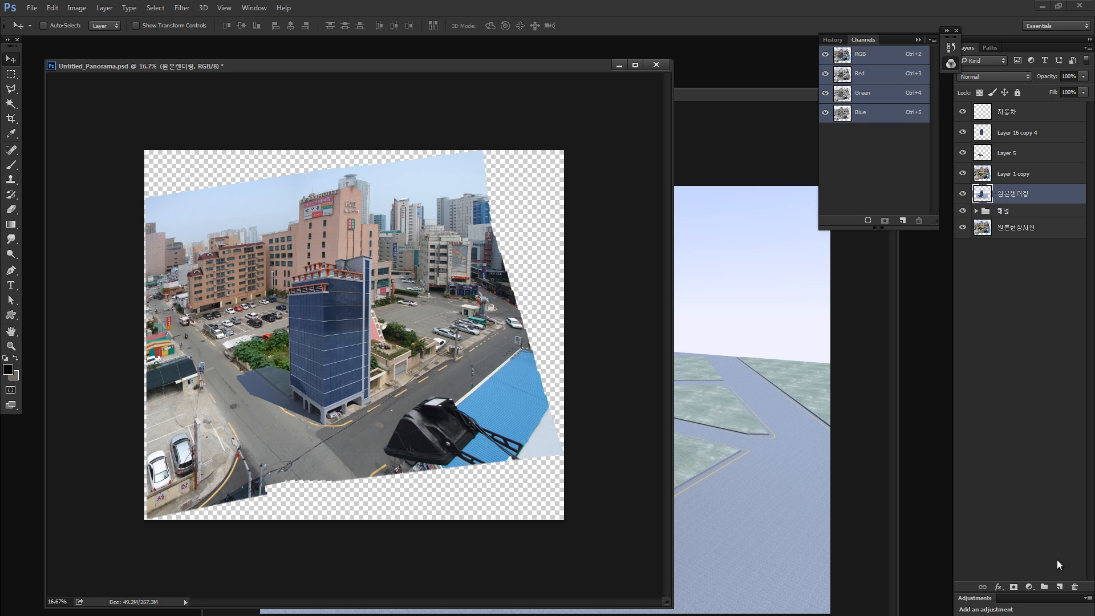
pyautogui.click(1060, 587)
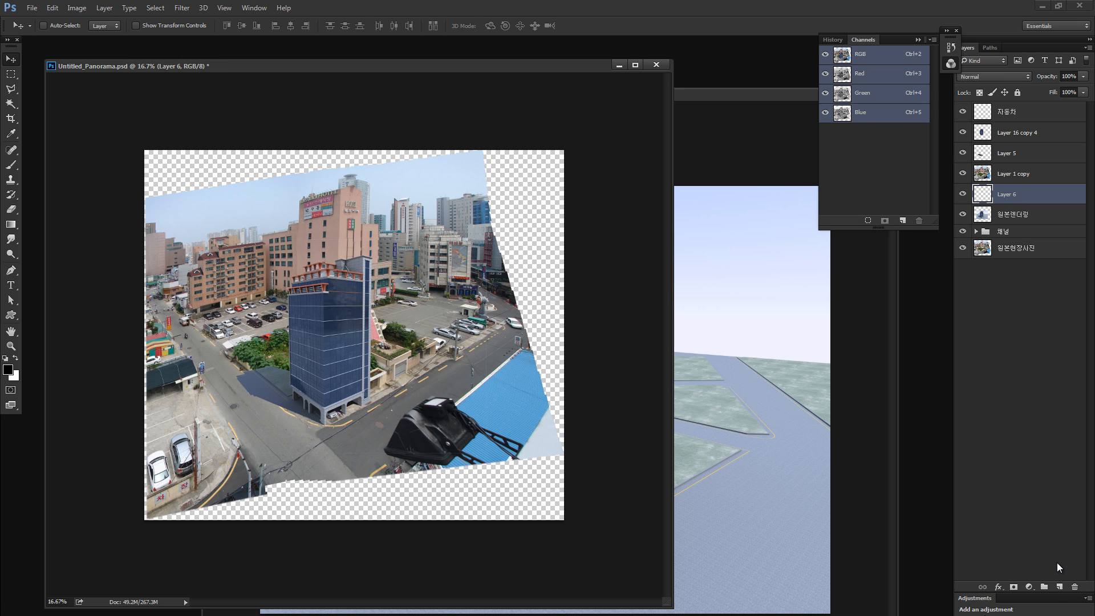
pyautogui.hotkey('ctrl', 'BackSpace')
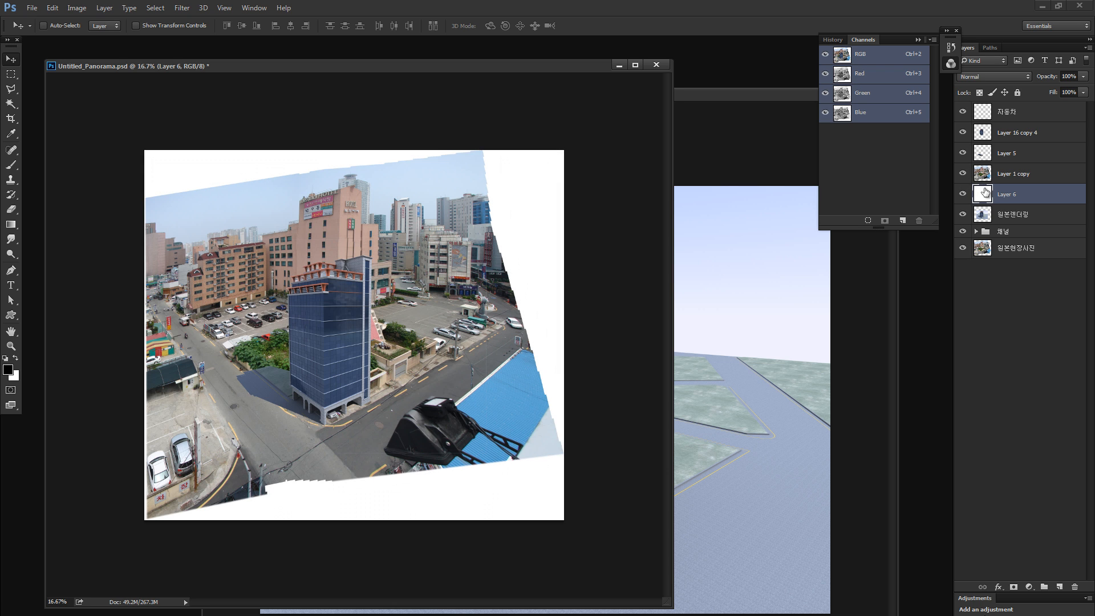
# - Review the layer stack by isolating the original site photo and showing the other layers again one by one up to 자동차
pyautogui.keyDown('alt'); pyautogui.click(962, 215); pyautogui.keyUp('alt')
pyautogui.keyDown('alt'); pyautogui.click(962, 231); pyautogui.keyUp('alt')
pyautogui.keyDown('alt'); pyautogui.click(963, 249); pyautogui.keyUp('alt')
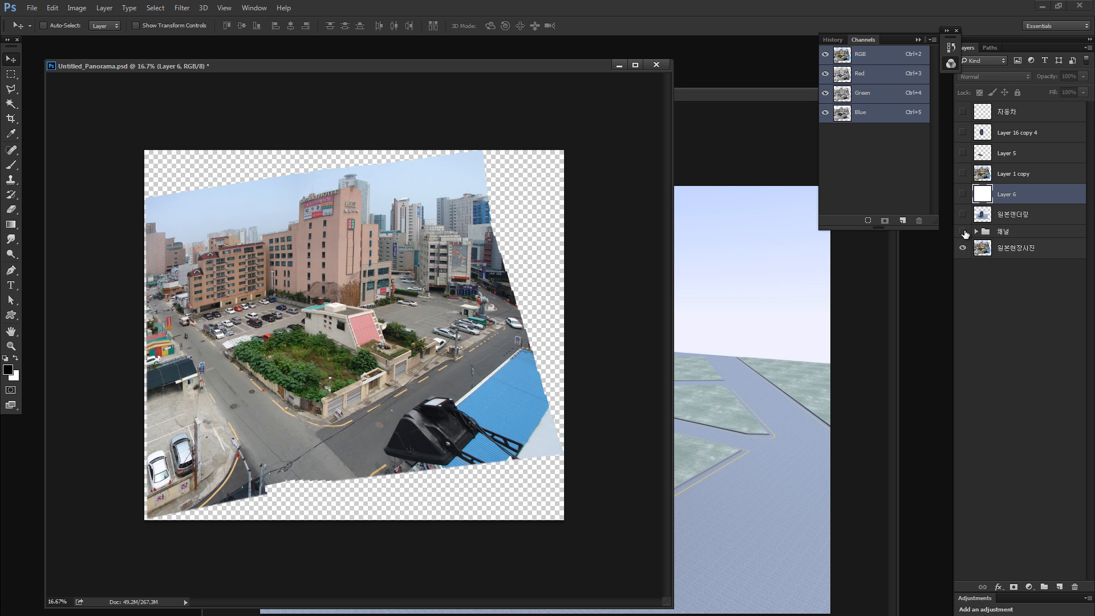
pyautogui.keyDown('alt'); pyautogui.click(963, 232); pyautogui.keyUp('alt')
pyautogui.keyDown('alt'); pyautogui.click(963, 215); pyautogui.keyUp('alt')
pyautogui.click(963, 233)
pyautogui.click(963, 247)
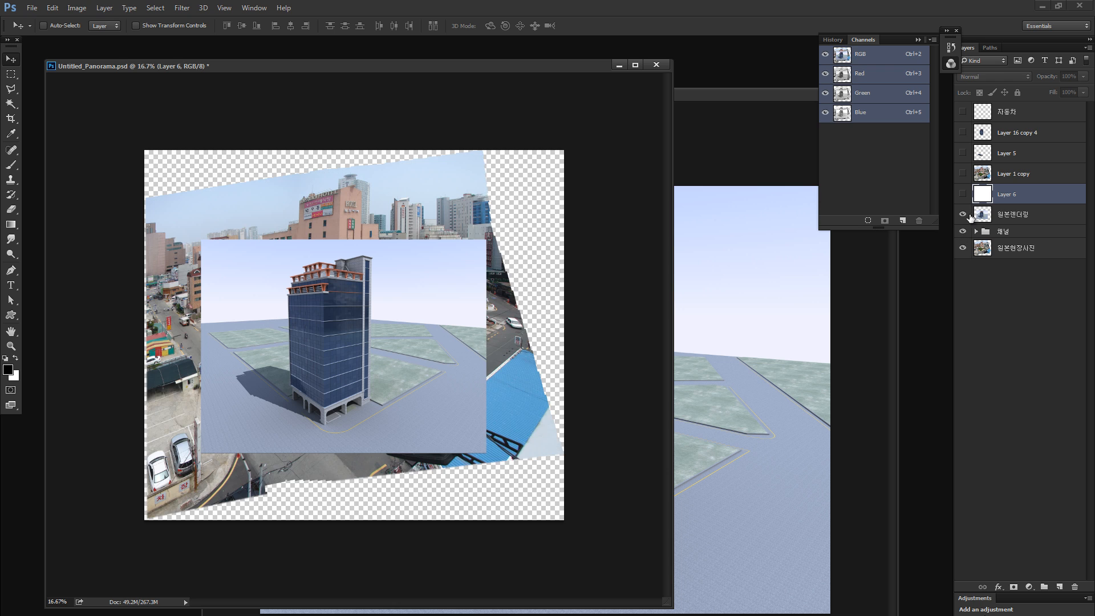
pyautogui.click(962, 194)
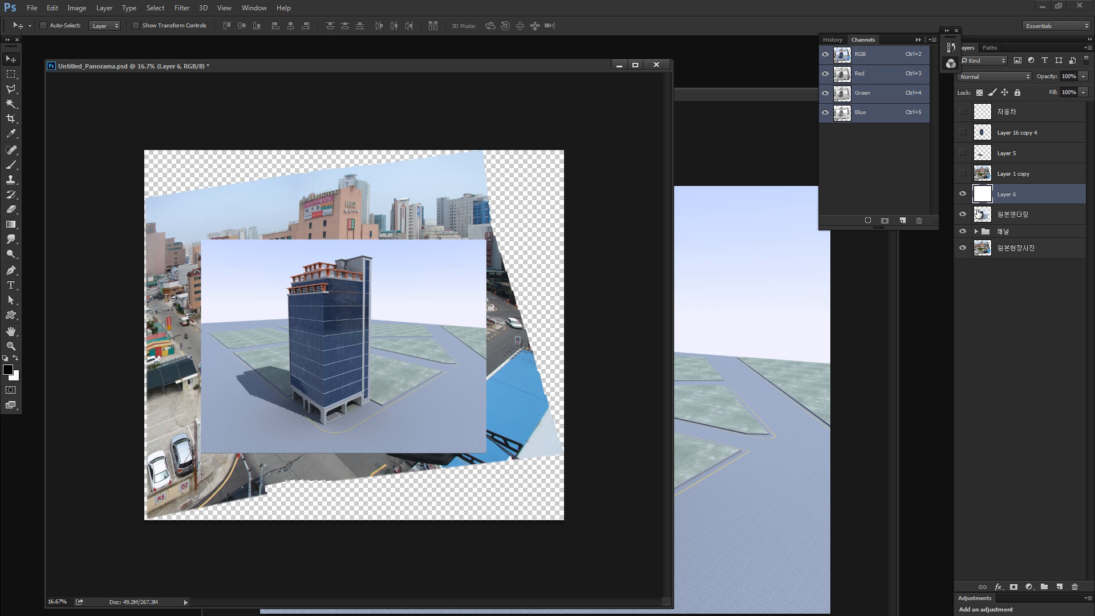
pyautogui.click(979, 177)
pyautogui.click(963, 173)
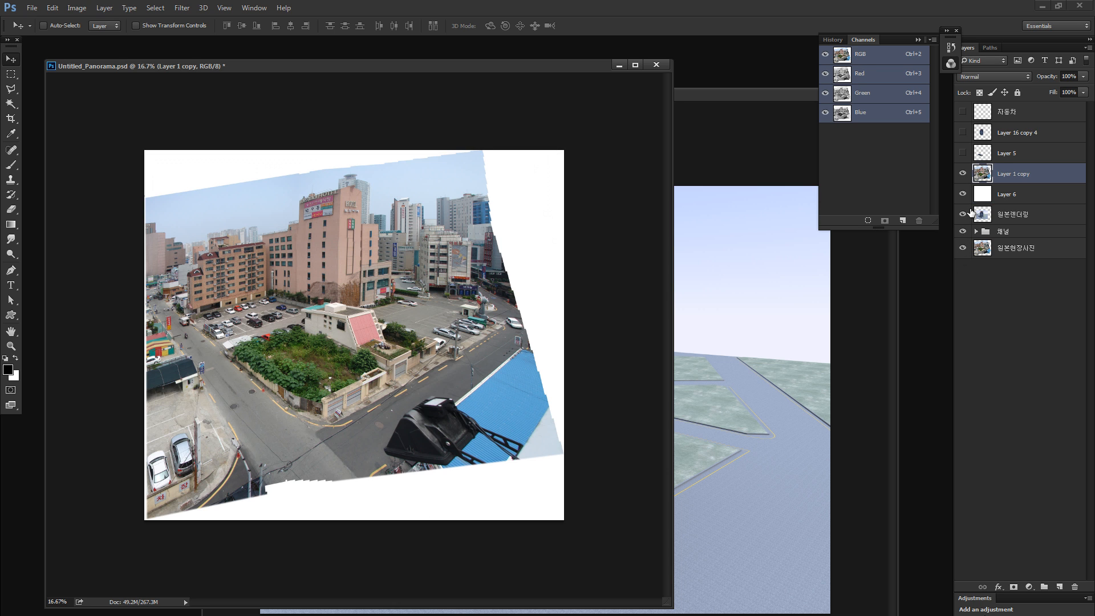
pyautogui.click(963, 153)
pyautogui.click(962, 133)
pyautogui.click(962, 112)
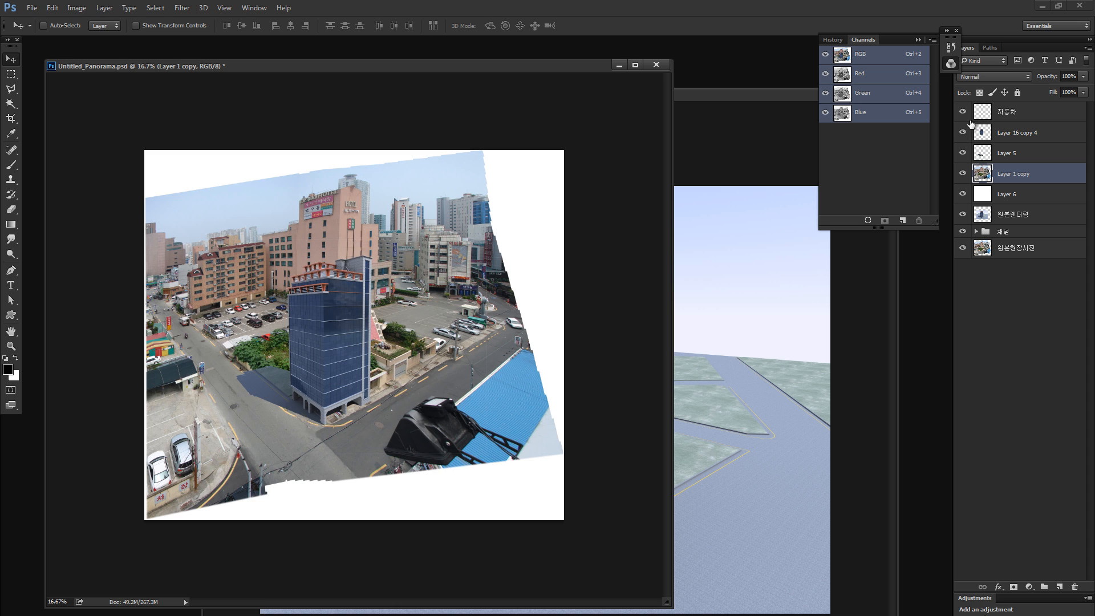
# - Turn the cast shadow on Layer 5 solid black by lowering its Hue/Saturation lightness to -100
pyautogui.click(977, 131)
pyautogui.click(986, 158)
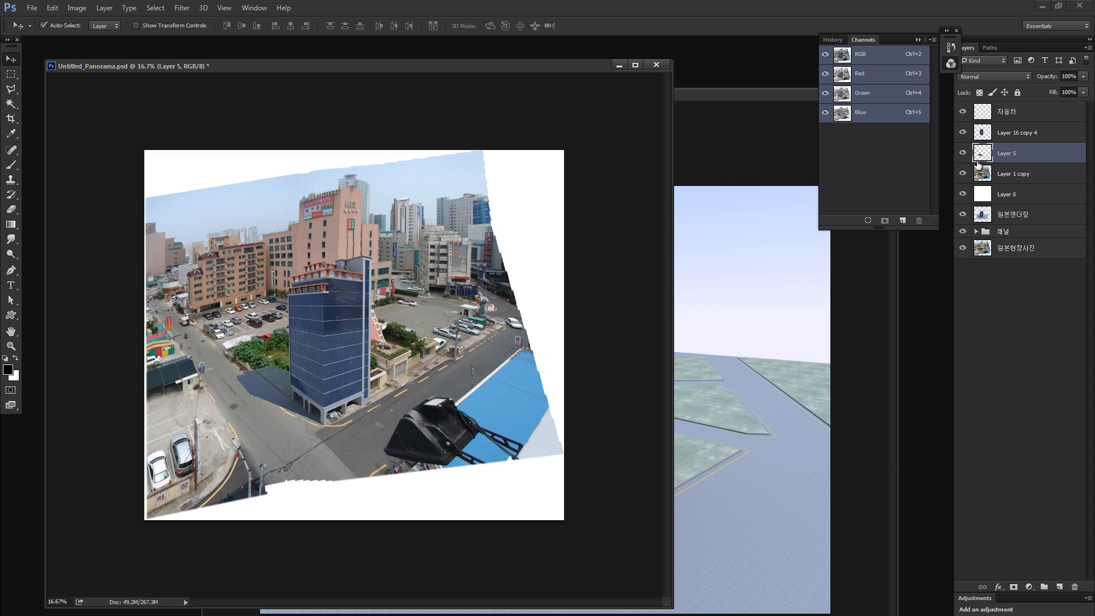
pyautogui.hotkey('ctrl', 'u')
pyautogui.moveTo(931, 402); pyautogui.dragTo(875, 402)
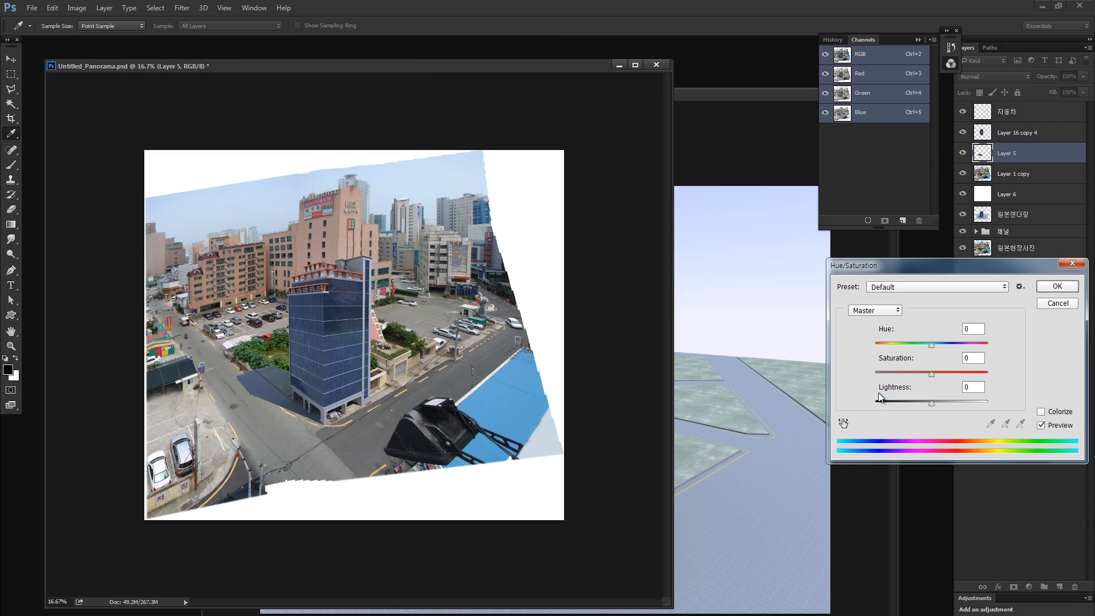
pyautogui.click(1053, 285)
# - Set the opacity of the cast shadow on Layer 5 to 40%
pyautogui.press('z')
pyautogui.click(323, 396)
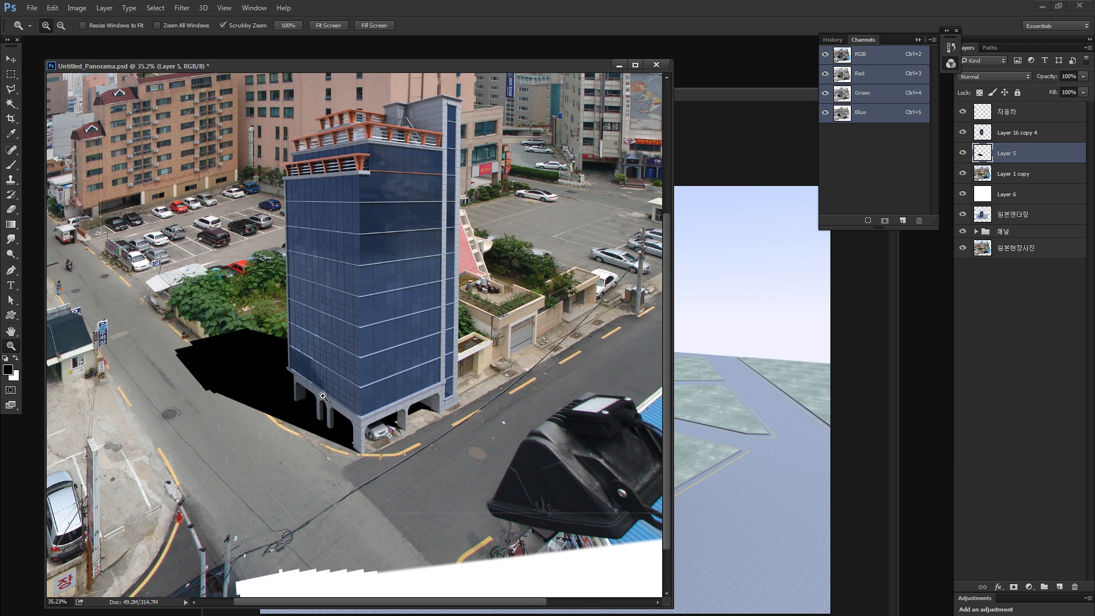
pyautogui.press('v')
pyautogui.press('5')
pyautogui.press('4')
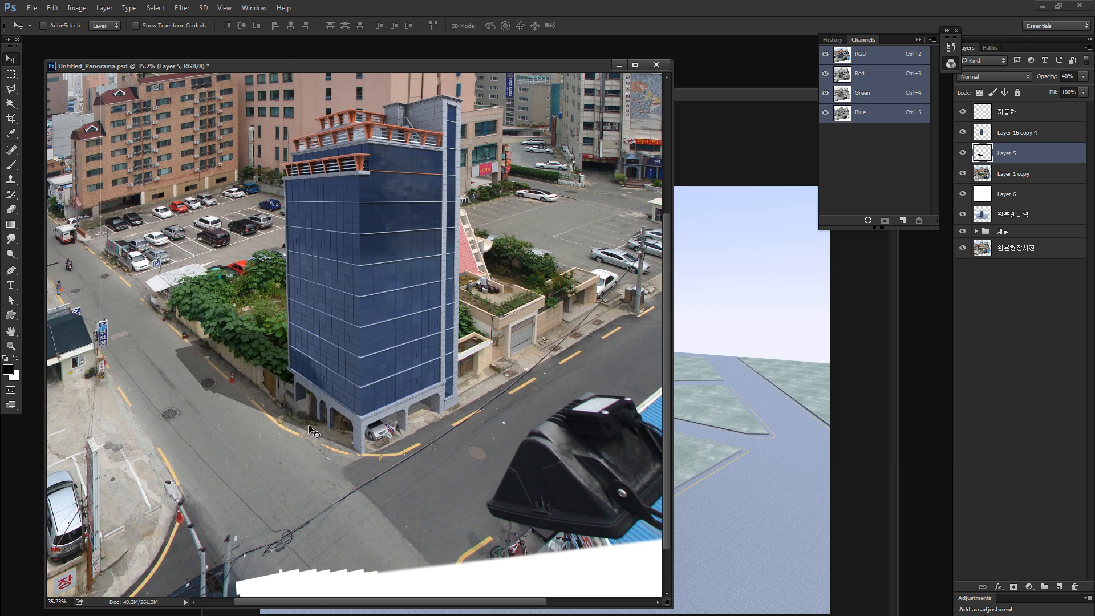
# - Fade the far end of the cast shadow using a soft 800 px Eraser at 16% opacity
pyautogui.press('e')
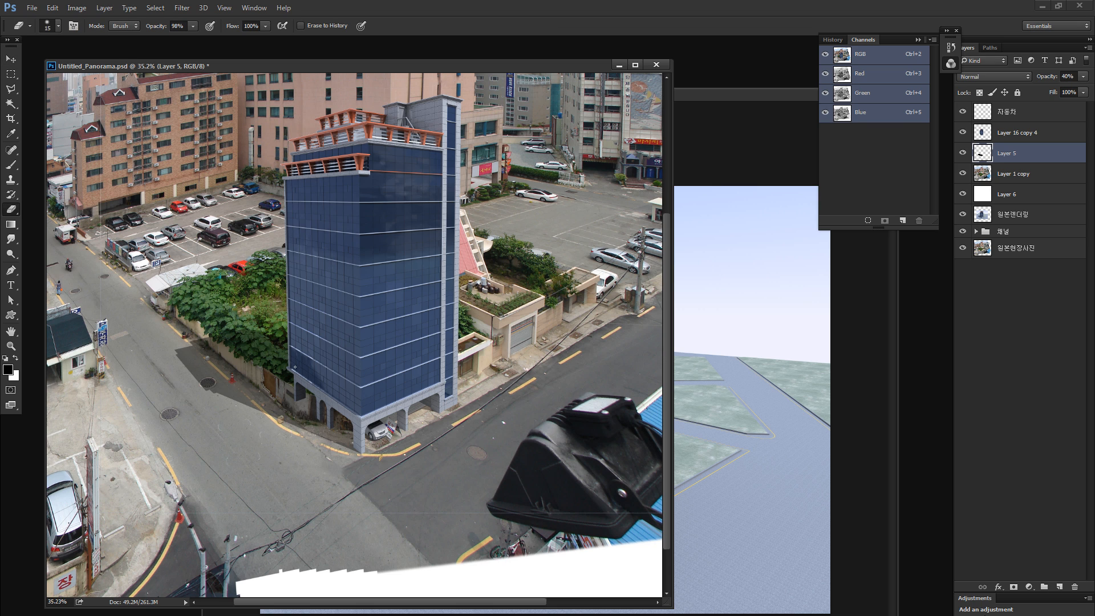
pyautogui.press(']')
pyautogui.press(']')
pyautogui.press(']')
pyautogui.press(']')
pyautogui.press(']')
pyautogui.press(']')
pyautogui.press(']')
pyautogui.press(']')
pyautogui.press(']')
pyautogui.press(']')
pyautogui.press(']')
pyautogui.press(']')
pyautogui.press(']')
pyautogui.press(']')
pyautogui.press(']')
pyautogui.press(']')
pyautogui.press(']')
pyautogui.press(']')
pyautogui.press(']')
pyautogui.click(58, 26)
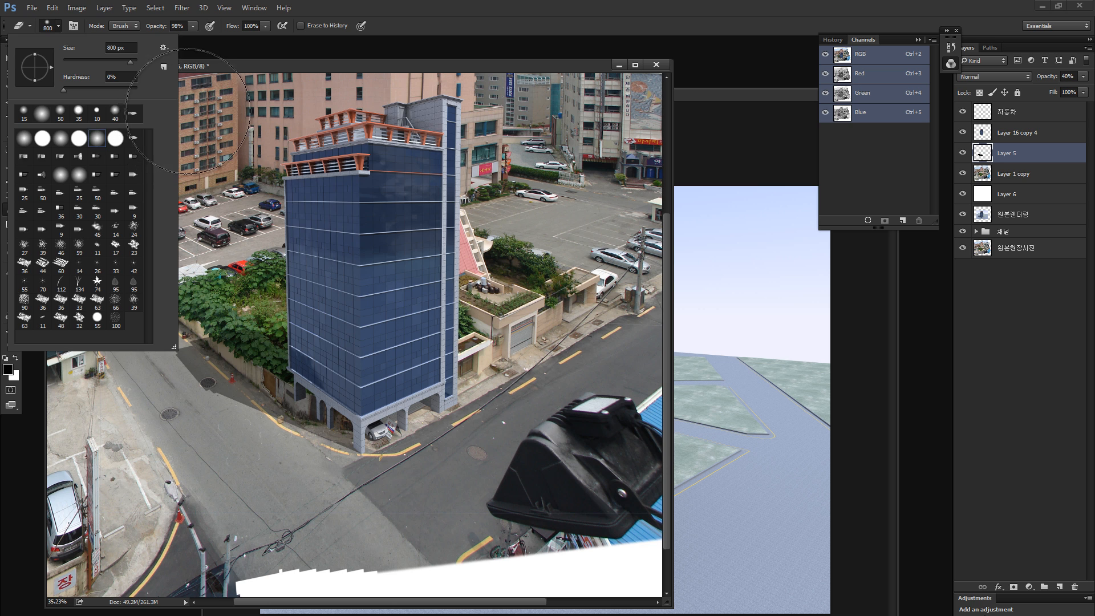
pyautogui.click(177, 327)
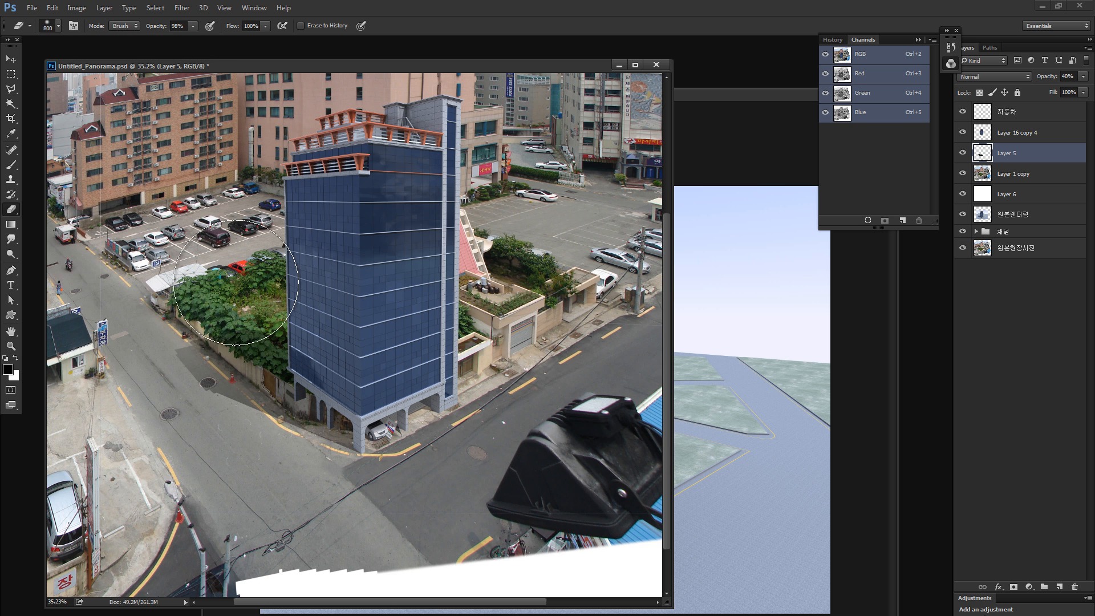
pyautogui.moveTo(156, 26); pyautogui.dragTo(115, 23)
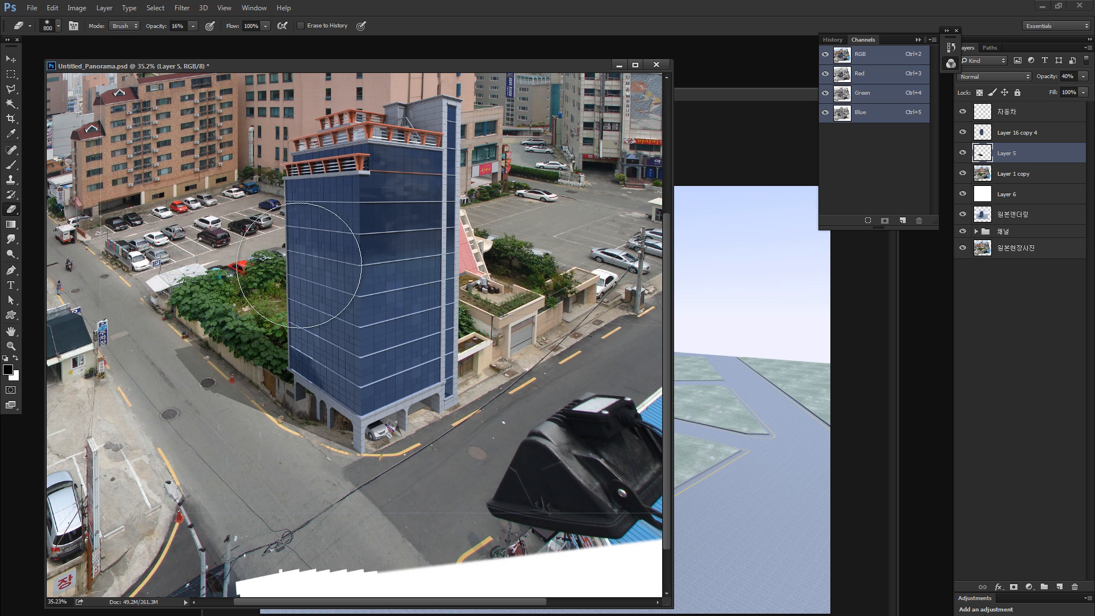
# - Hide Layer 1 copy and paint a soft black contact shadow around the tower's base on a new layer above Layer 5, using a 250 px, 18% brush
pyautogui.click(1059, 587)
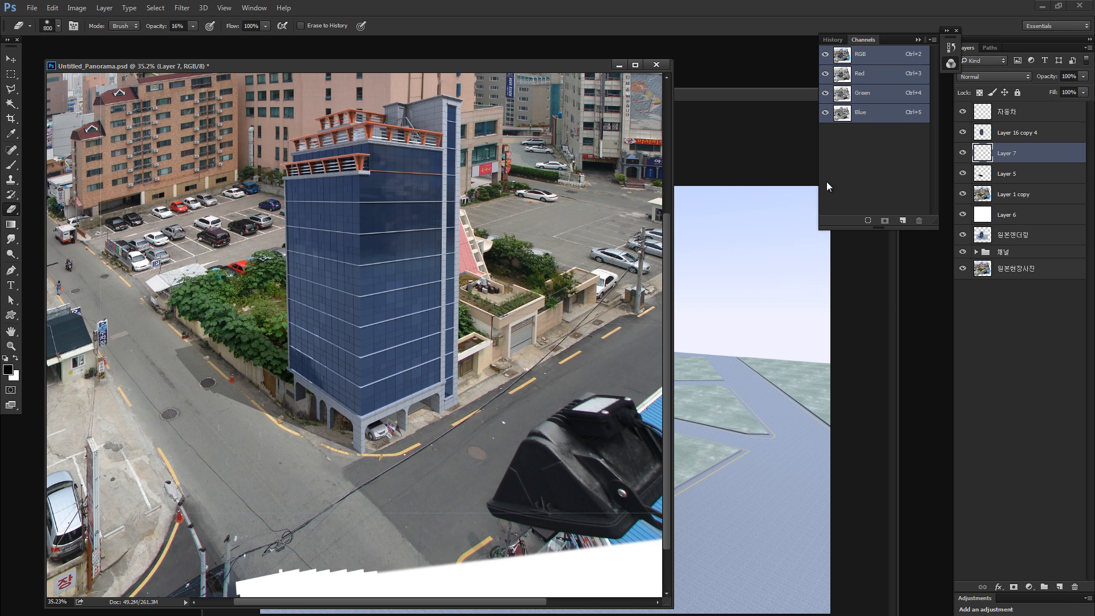
pyautogui.press('b')
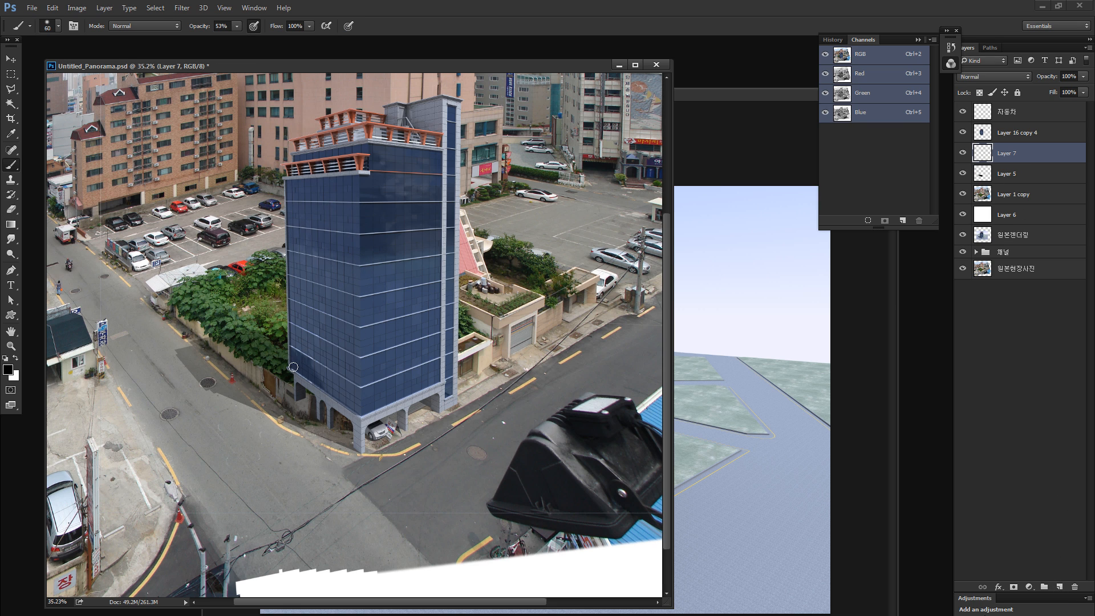
pyautogui.press(']')
pyautogui.press(']')
pyautogui.press(']')
pyautogui.press(']')
pyautogui.press(']')
pyautogui.press(']')
pyautogui.press(']')
pyautogui.press(']')
pyautogui.moveTo(198, 28); pyautogui.dragTo(178, 29)
pyautogui.click(963, 195)
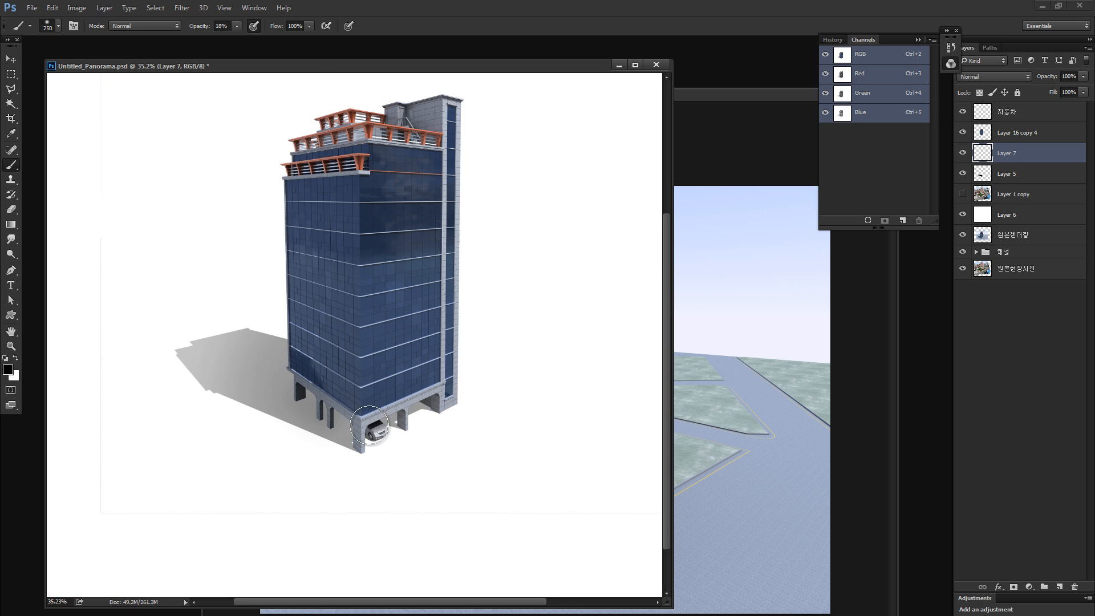
pyautogui.moveTo(369, 425)
pyautogui.mouseDown()
pyautogui.moveTo(287, 381)
pyautogui.moveTo(371, 425)
pyautogui.moveTo(436, 404)
pyautogui.moveTo(439, 389)
pyautogui.moveTo(299, 376)
pyautogui.moveTo(302, 395)
pyautogui.moveTo(363, 419)
pyautogui.moveTo(419, 404)
pyautogui.moveTo(318, 396)
pyautogui.moveTo(350, 403)
pyautogui.moveTo(363, 422)
pyautogui.mouseUp()
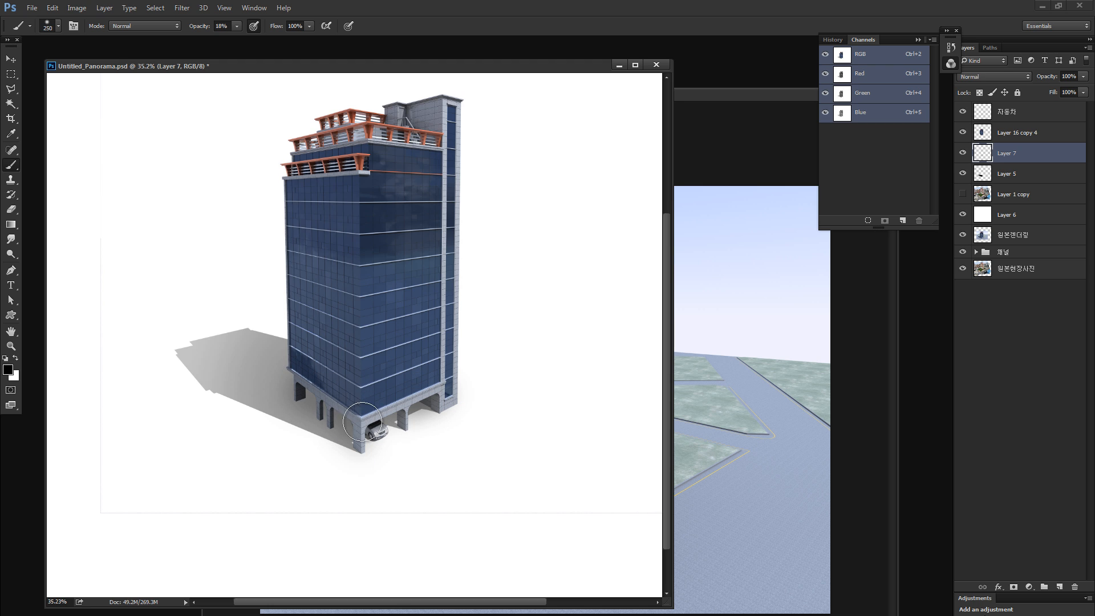
# - Compare the tower's base with and without the contact shadow painted on Layer 7
pyautogui.click(962, 153)
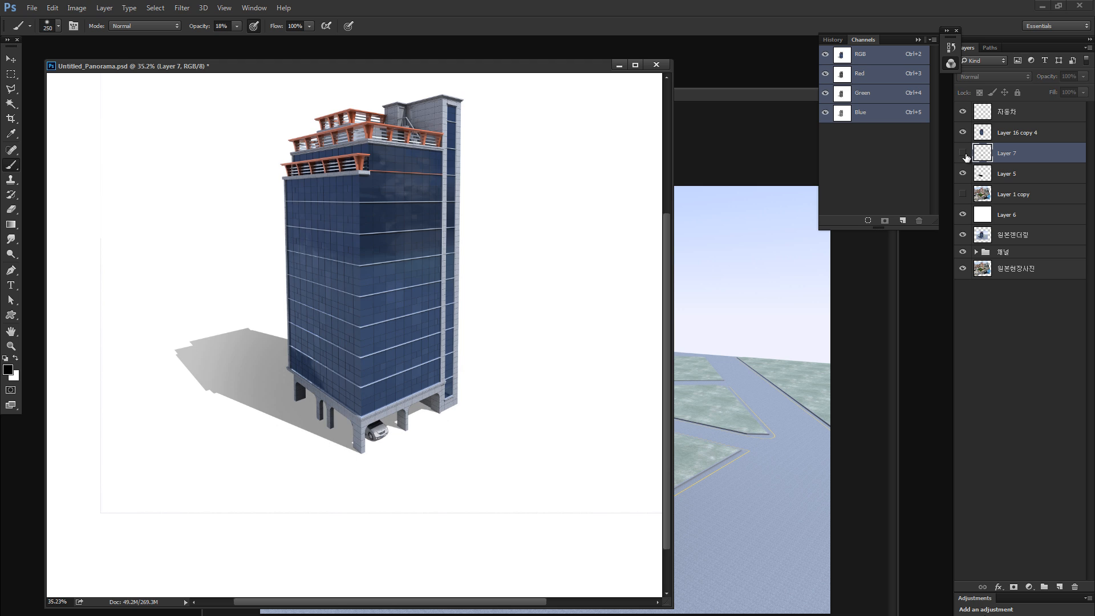
pyautogui.click(962, 153)
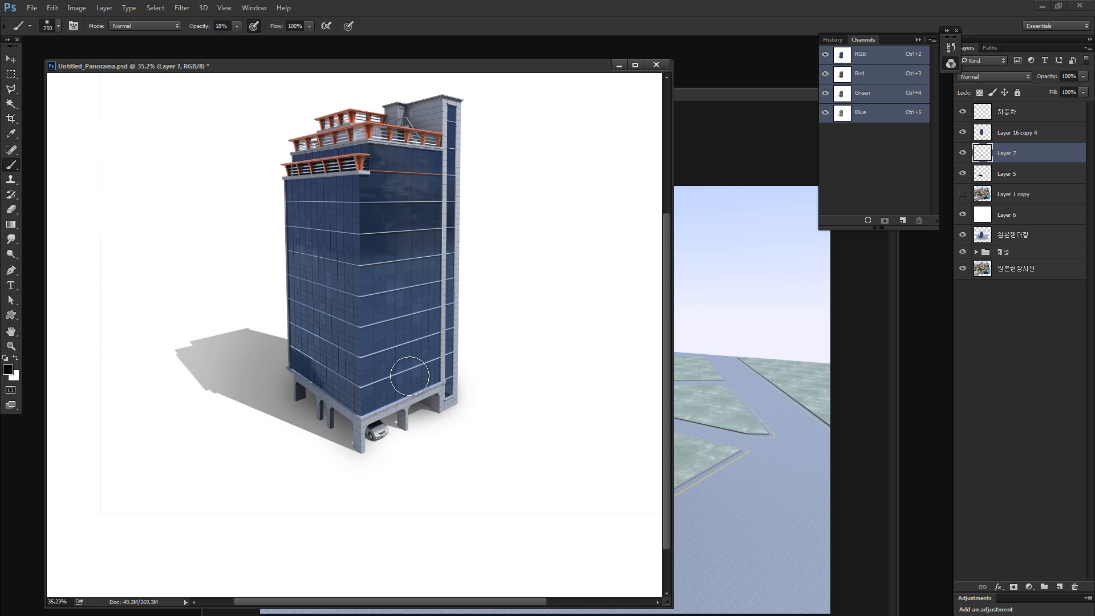
pyautogui.hotkey('ctrl', '-')
pyautogui.hotkey('ctrl', '-')
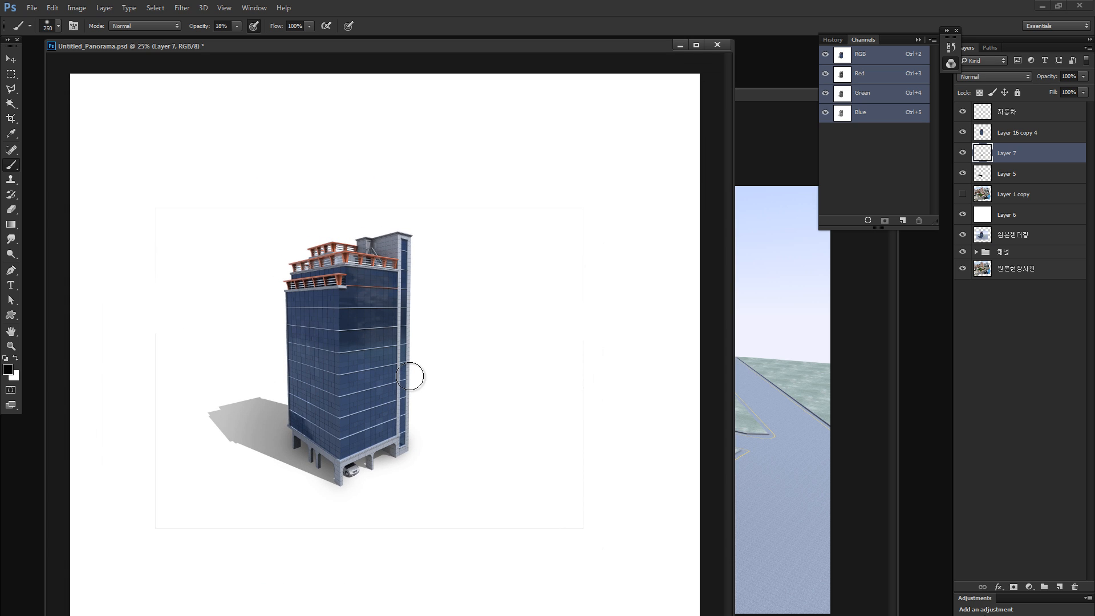
pyautogui.press('v')
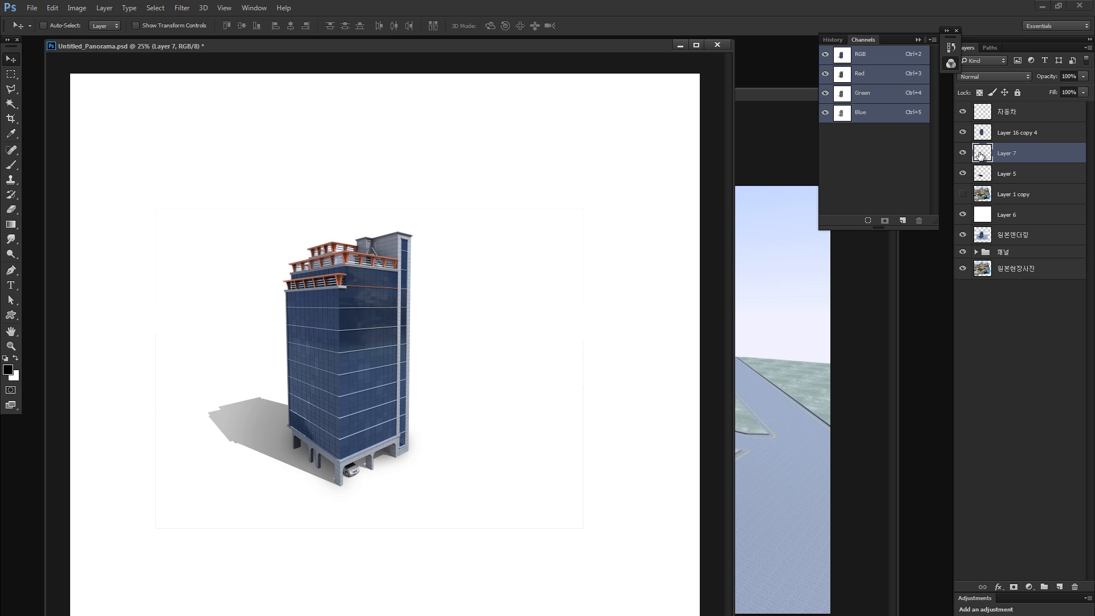
pyautogui.click(963, 133)
pyautogui.click(963, 133)
pyautogui.click(963, 152)
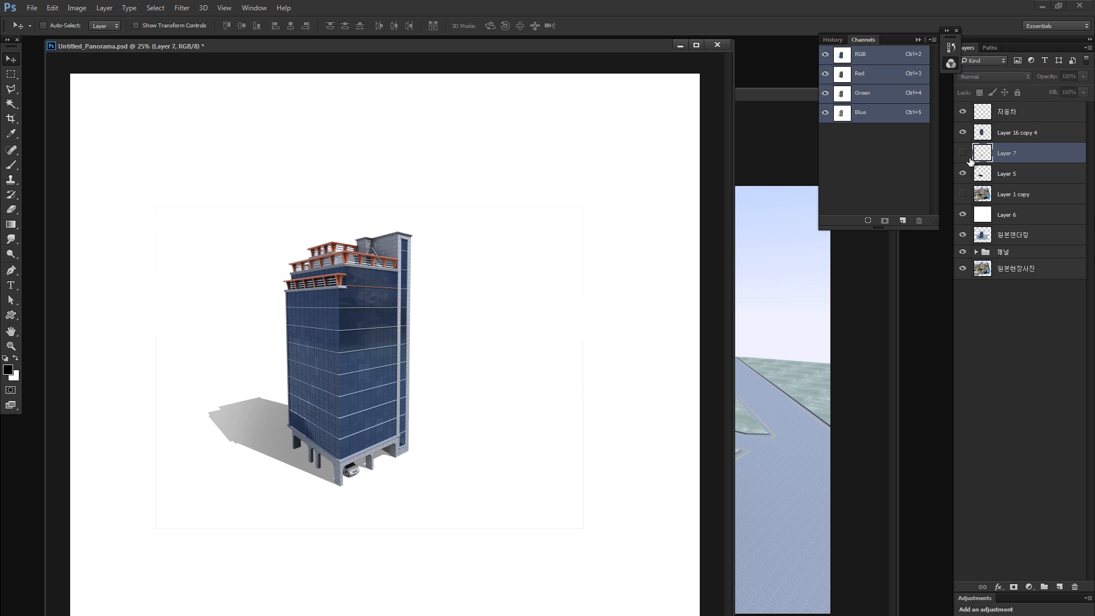
pyautogui.click(963, 153)
# - Isolate the cast shadow on Layer 5, examine its faded end up close, and show the tower and contact shadow again
pyautogui.click(962, 132)
pyautogui.click(963, 153)
pyautogui.click(962, 112)
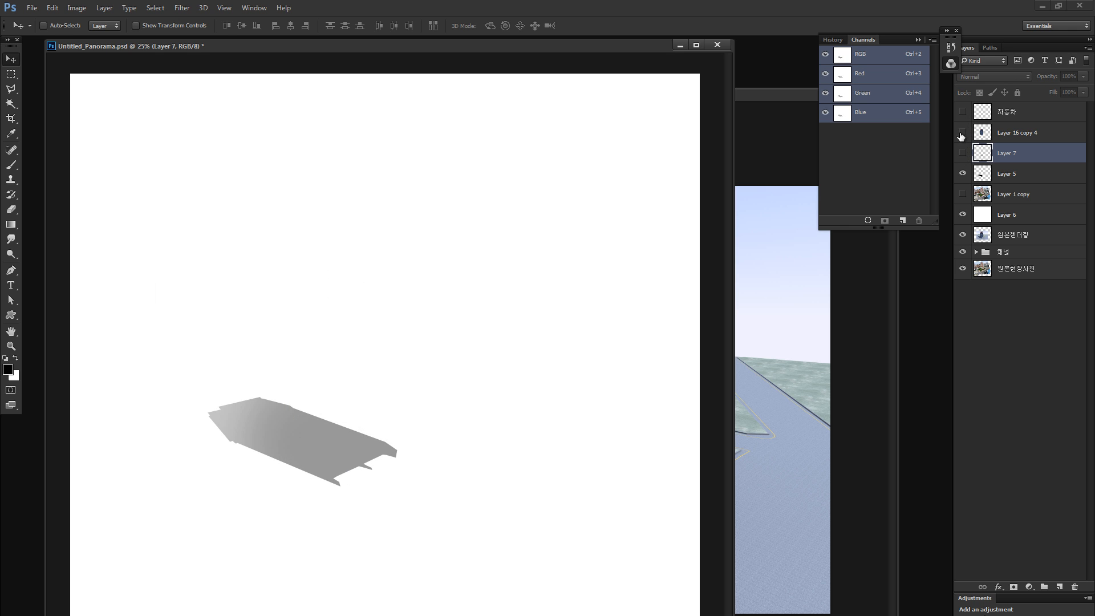
pyautogui.press('z')
pyautogui.click(185, 410)
pyautogui.click(185, 410)
pyautogui.click(229, 393)
pyautogui.click(963, 152)
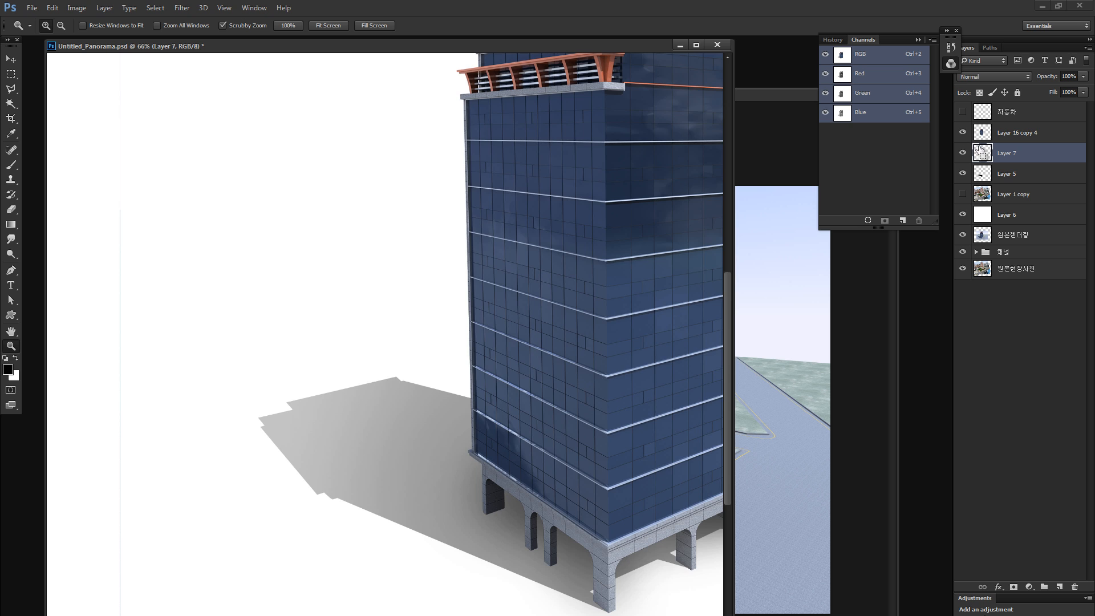
pyautogui.hotkey('ctrl', '-')
pyautogui.hotkey('ctrl', '-')
pyautogui.hotkey('ctrl', '-')
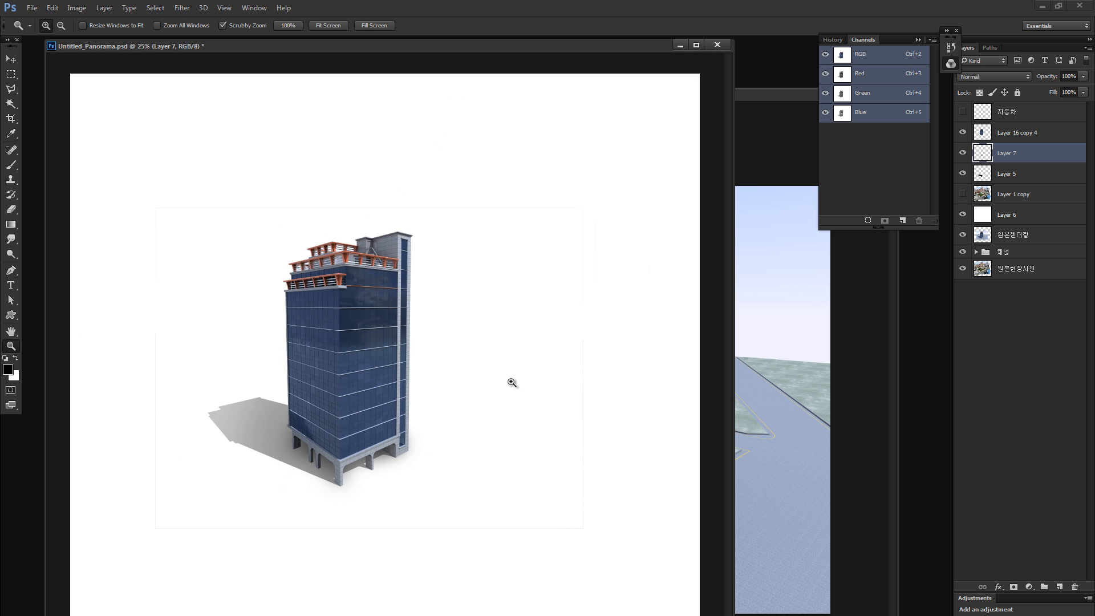
# - Select the empty area on all sides of the tower and its shadow with combined rectangular marquees
pyautogui.press('m')
pyautogui.moveTo(192, 171); pyautogui.dragTo(63, 587)
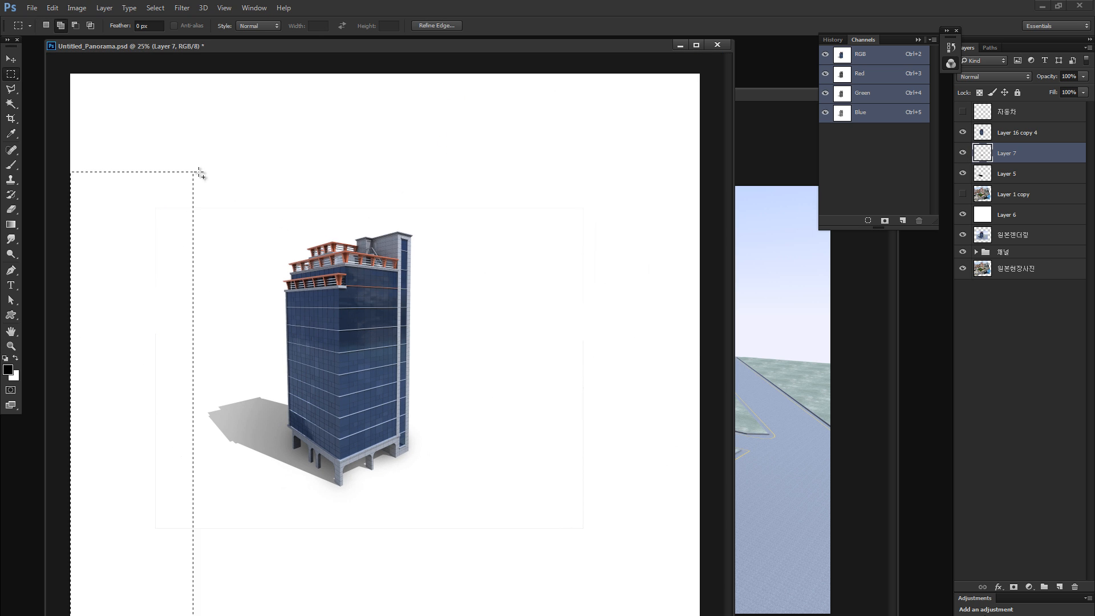
pyautogui.keyDown('shift'); pyautogui.moveTo(127, 142); pyautogui.dragTo(689, 215); pyautogui.keyUp('shift')
pyautogui.keyDown('shift'); pyautogui.moveTo(543, 150); pyautogui.dragTo(736, 615); pyautogui.keyUp('shift')
pyautogui.keyDown('shift'); pyautogui.moveTo(162, 508); pyautogui.dragTo(751, 600); pyautogui.keyUp('shift')
# - Clear the selected surroundings on Layer 5, Layer 16 copy 4 and 자동차, with the car and photo copy shown again, and deselect
pyautogui.click(985, 181)
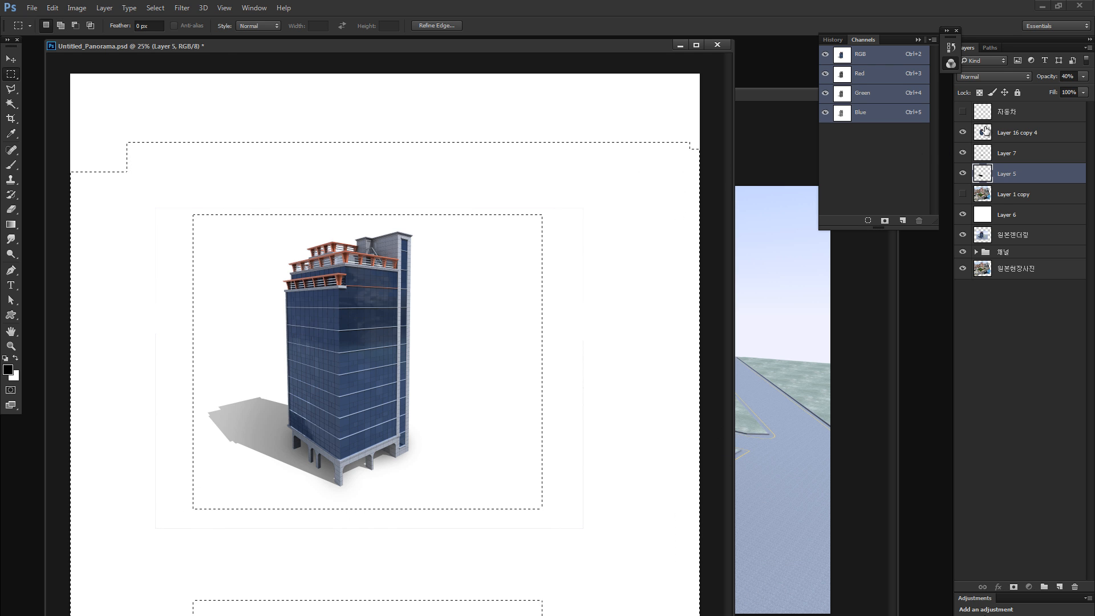
pyautogui.click(987, 132)
pyautogui.click(963, 111)
pyautogui.click(982, 112)
pyautogui.click(963, 194)
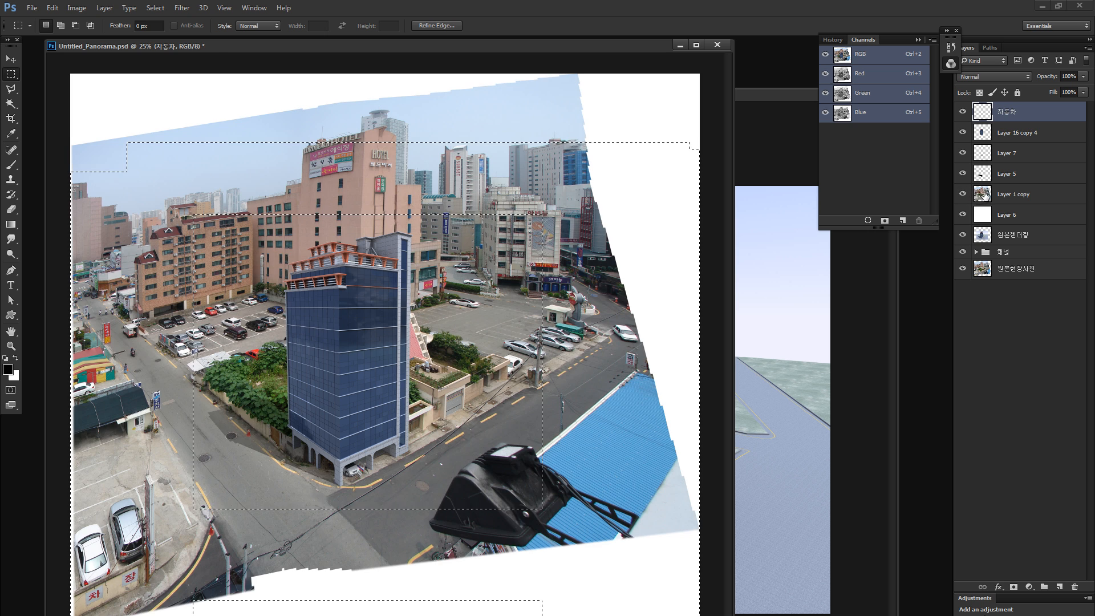
pyautogui.click(984, 197)
pyautogui.hotkey('ctrl', 'd')
# - Move the site photo in Layer 1 copy slightly down relative to the tower
pyautogui.press('v')
pyautogui.hotkey('ctrl', '-')
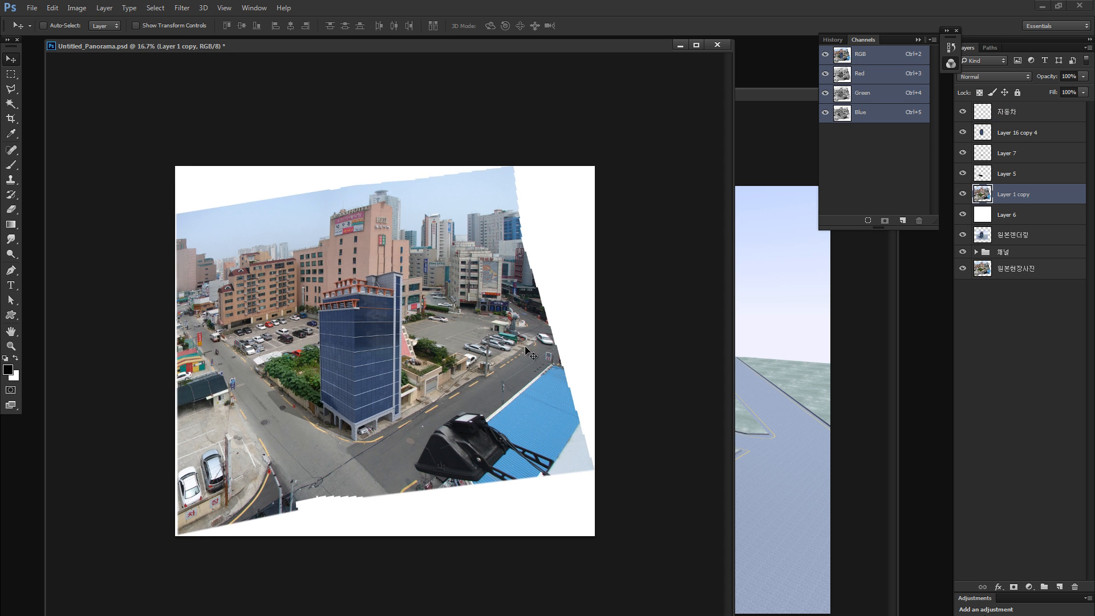
pyautogui.moveTo(477, 324)
pyautogui.mouseDown()
pyautogui.moveTo(455, 384)
pyautogui.moveTo(478, 336)
pyautogui.mouseUp()
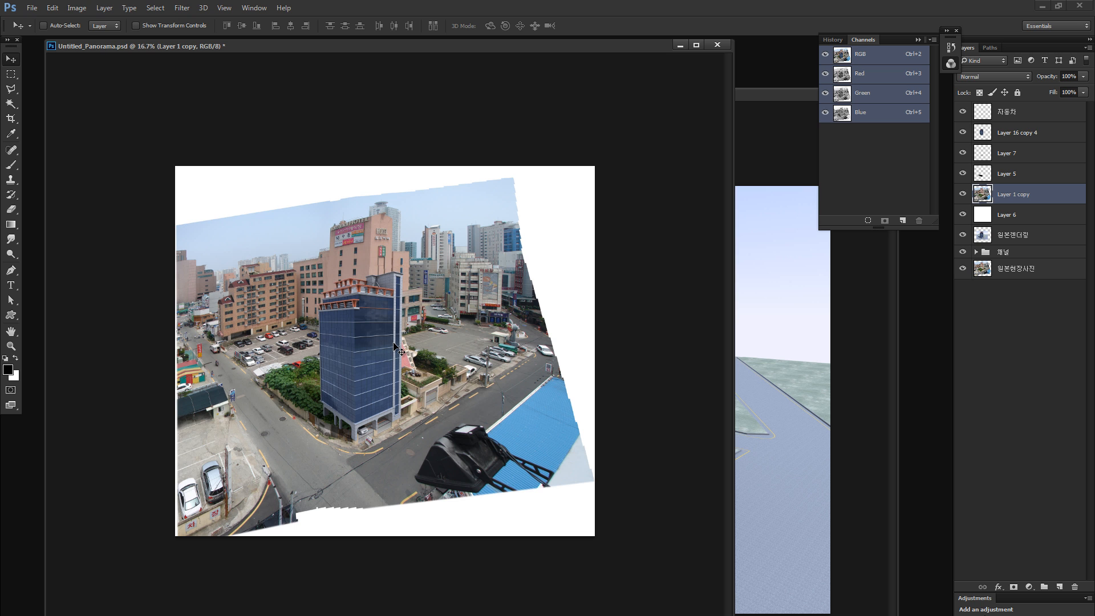
# - Bring mo-ren.psd to the front and put its window and the Channels panel away, leaving the panorama document in view
pyautogui.click(819, 245)
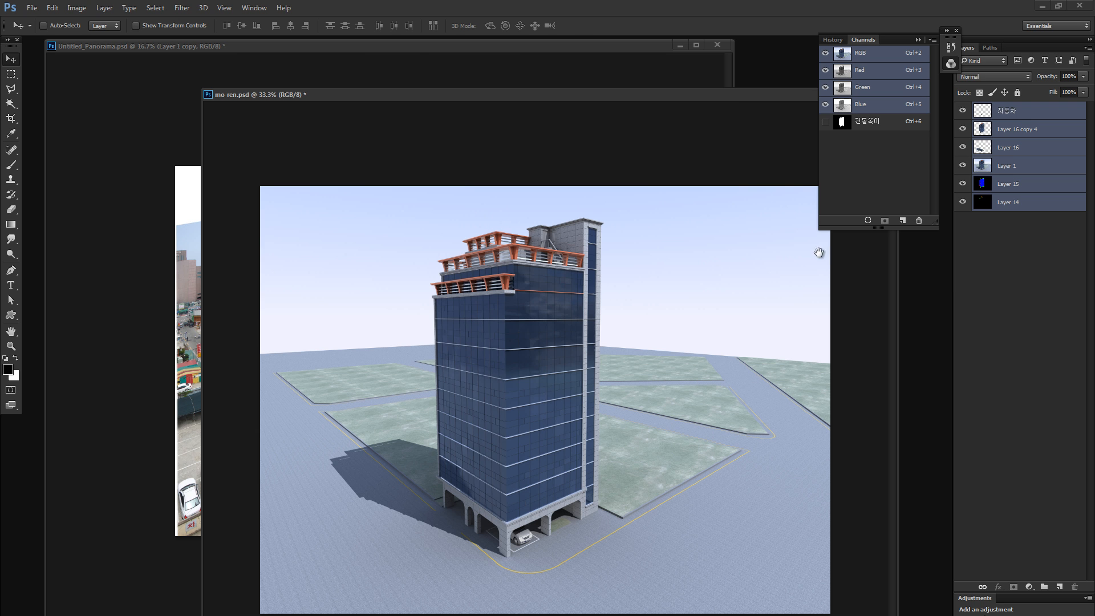
pyautogui.click(848, 94)
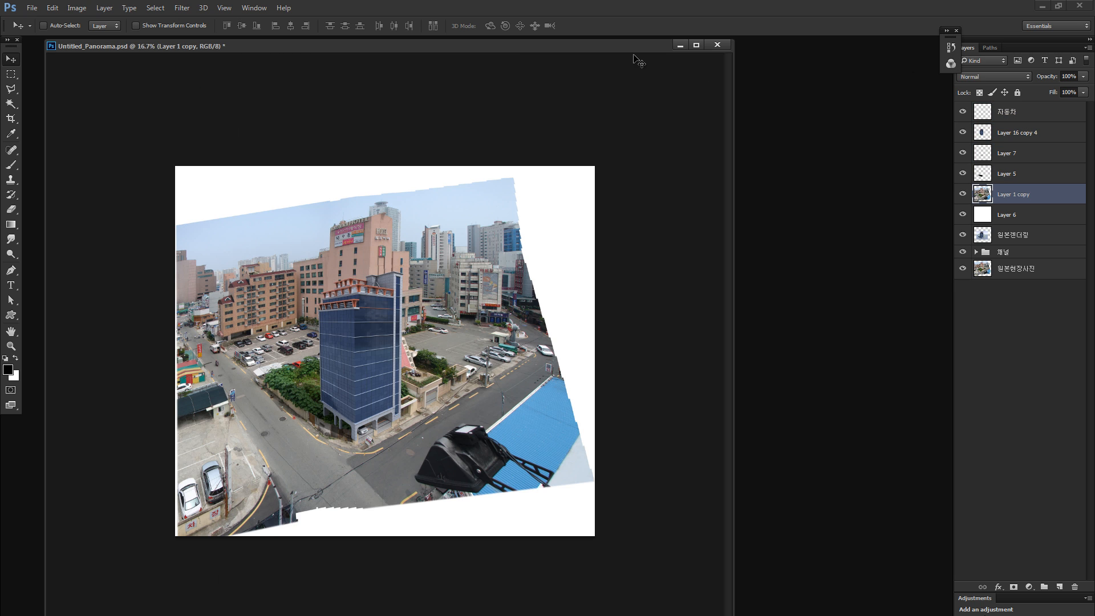
# - Try moving the Layer 1 copy site photo slightly down and to the right behind the tower, and undo the move
pyautogui.hotkey('ctrl', '+')
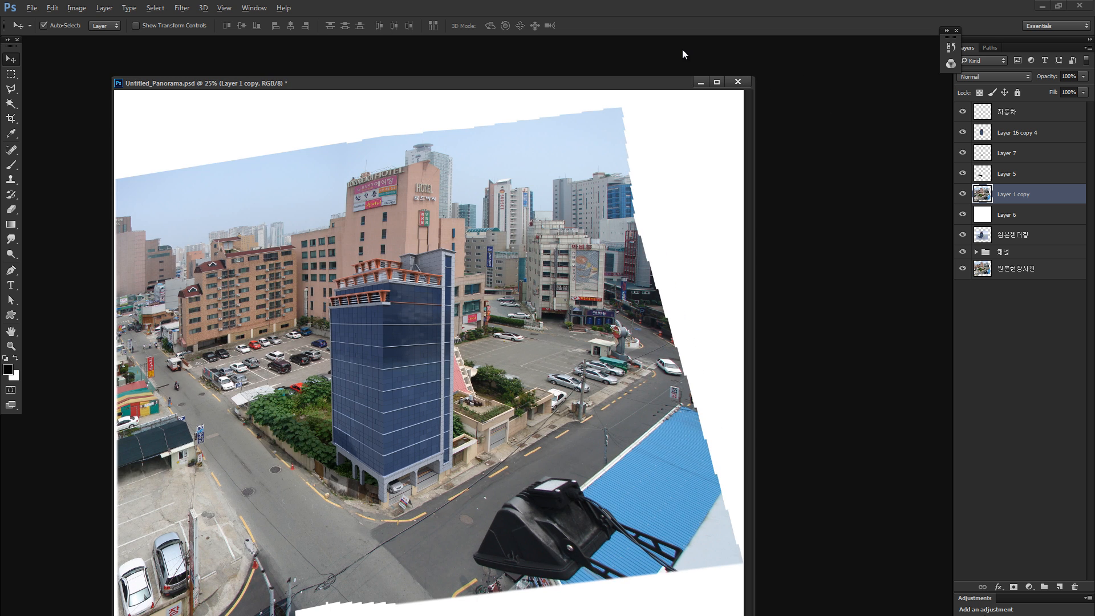
pyautogui.hotkey('ctrl', '-')
pyautogui.hotkey('ctrl', '+')
pyautogui.moveTo(584, 302); pyautogui.dragTo(613, 321)
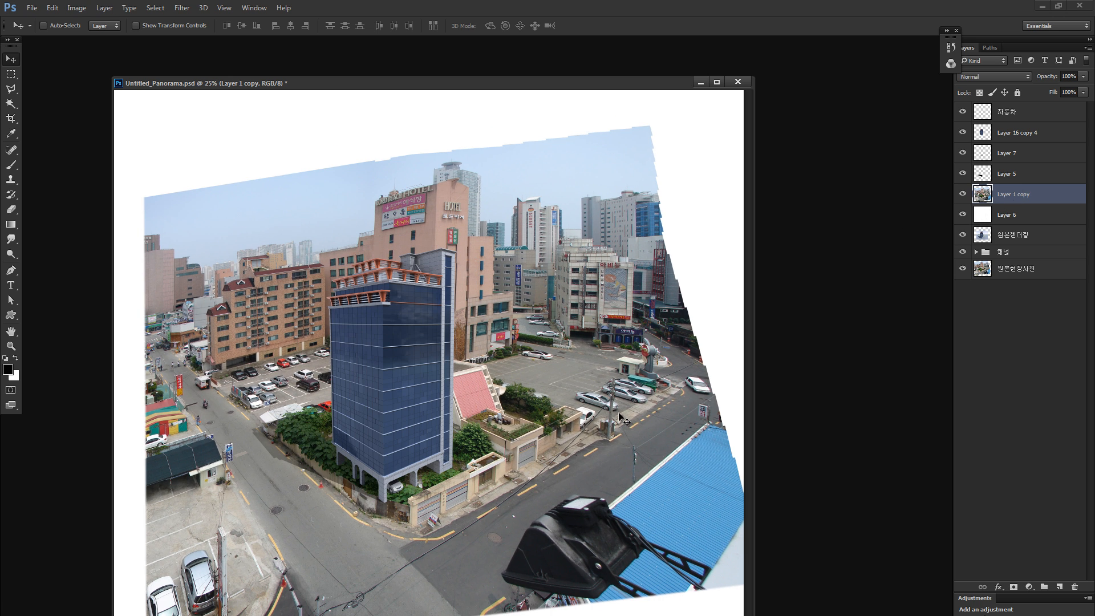
pyautogui.hotkey('ctrl', 'z')
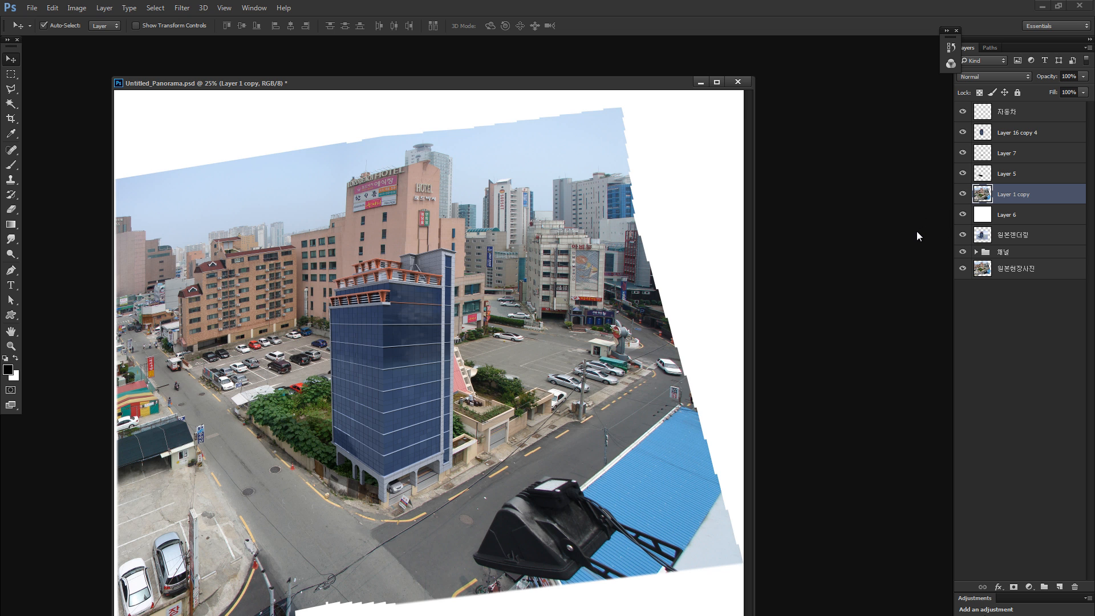
# - Try scaling the Layer 1 copy site photo to about 74% and repositioning it behind the tower, and cancel the transform
pyautogui.hotkey('ctrl', 't')
pyautogui.moveTo(692, 154); pyautogui.dragTo(662, 153)
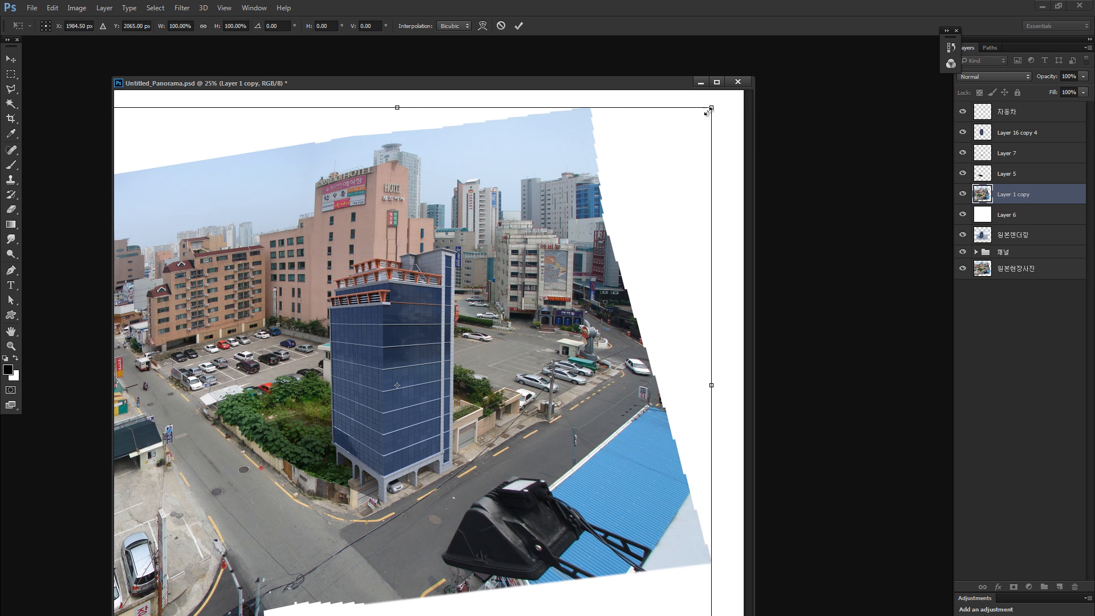
pyautogui.moveTo(708, 112); pyautogui.dragTo(546, 254)
pyautogui.moveTo(481, 372); pyautogui.dragTo(599, 321)
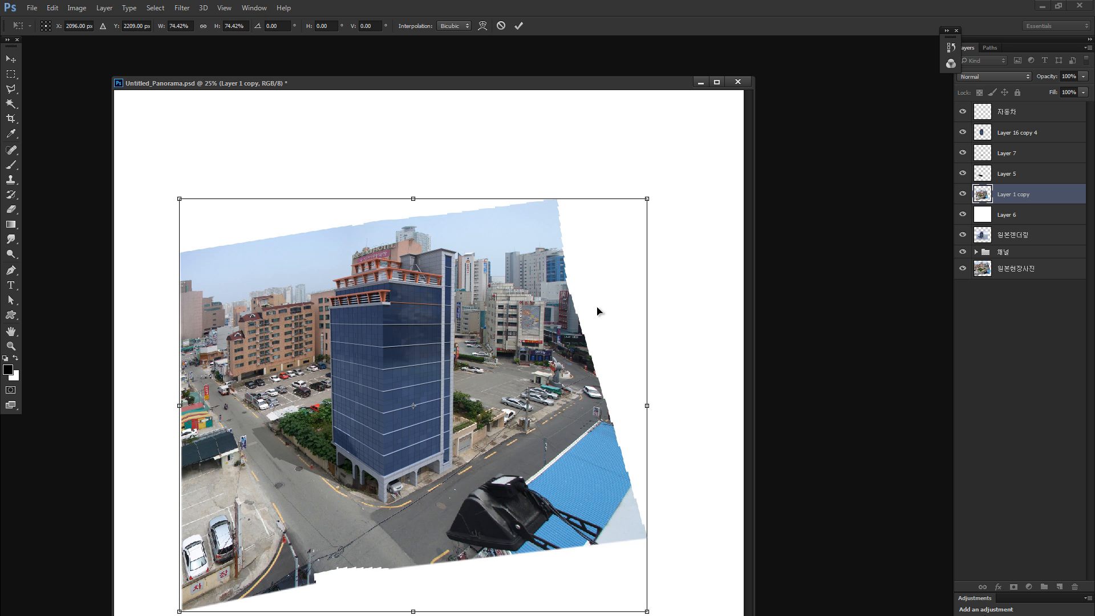
pyautogui.hotkey('ctrl', '+')
pyautogui.hotkey('ctrl', '+')
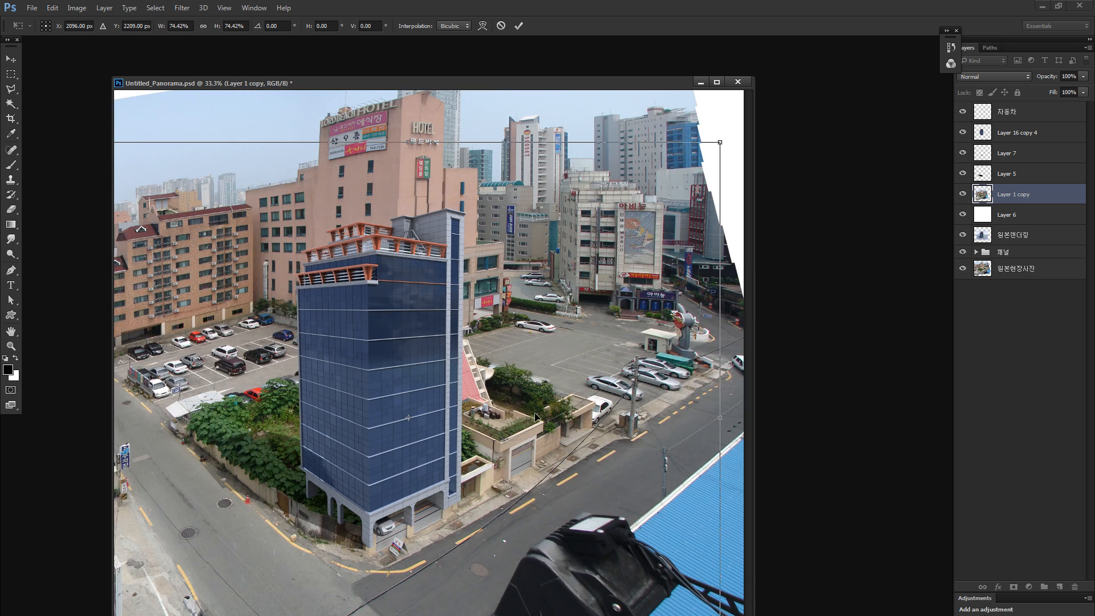
pyautogui.hotkey('ctrl', '+')
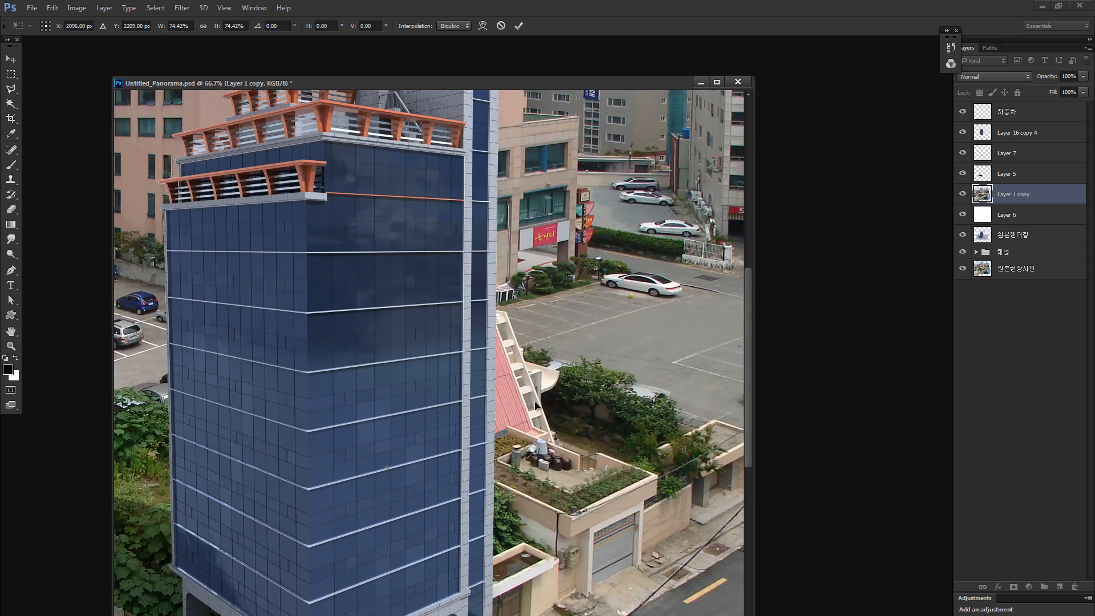
pyautogui.hotkey('ctrl', '-')
pyautogui.hotkey('ctrl', '-')
pyautogui.hotkey('ctrl', '-')
pyautogui.hotkey('ctrl', '-')
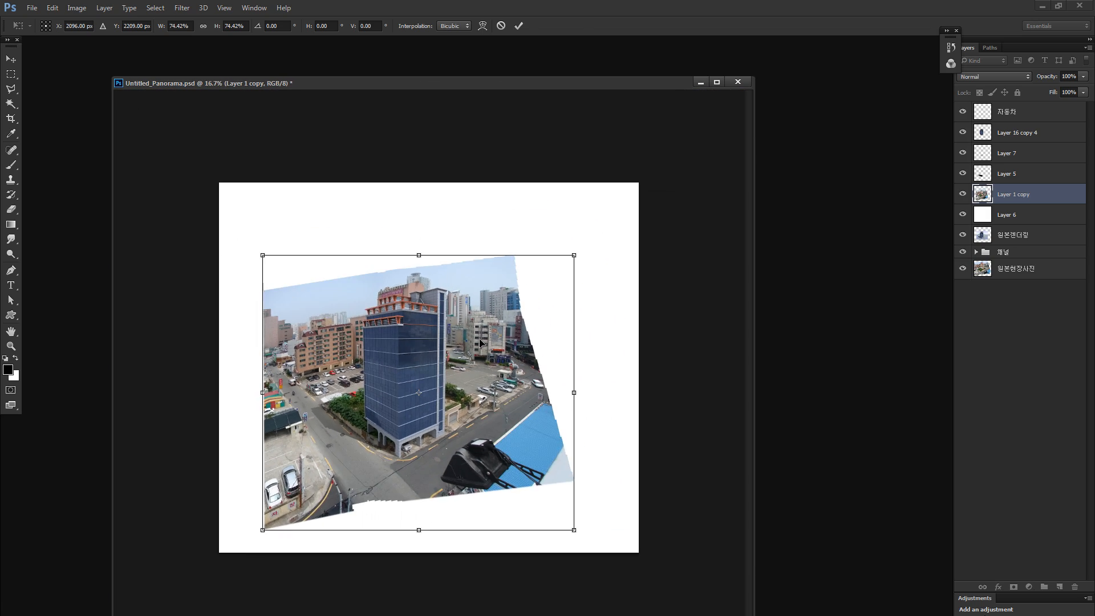
pyautogui.moveTo(480, 343); pyautogui.dragTo(512, 402)
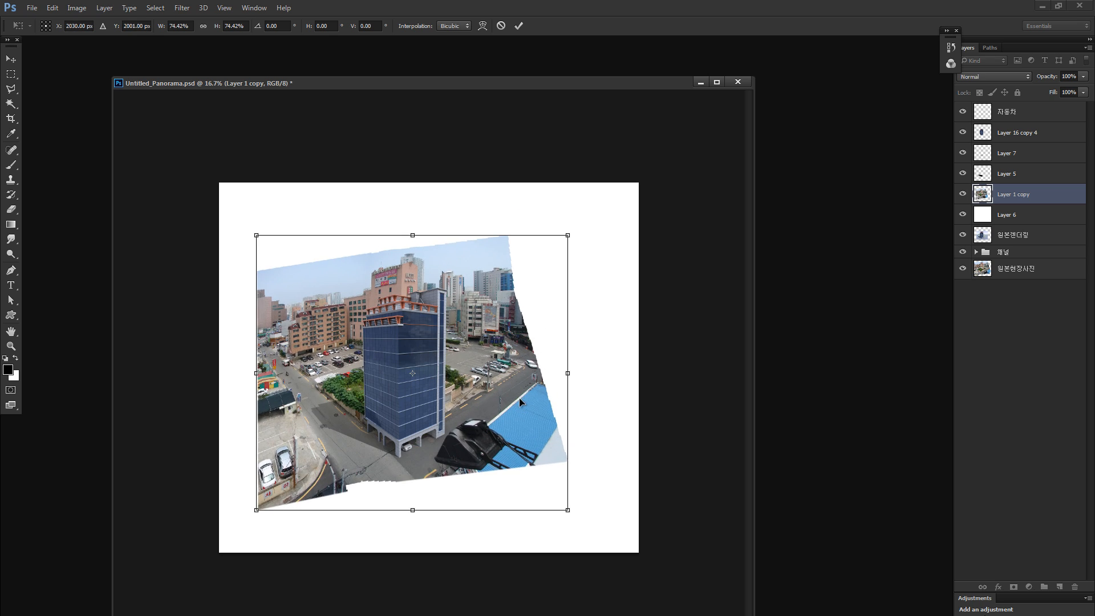
pyautogui.hotkey('ctrl', '+')
pyautogui.hotkey('ctrl', '+')
pyautogui.hotkey('ctrl', '-')
pyautogui.hotkey('ctrl', '-')
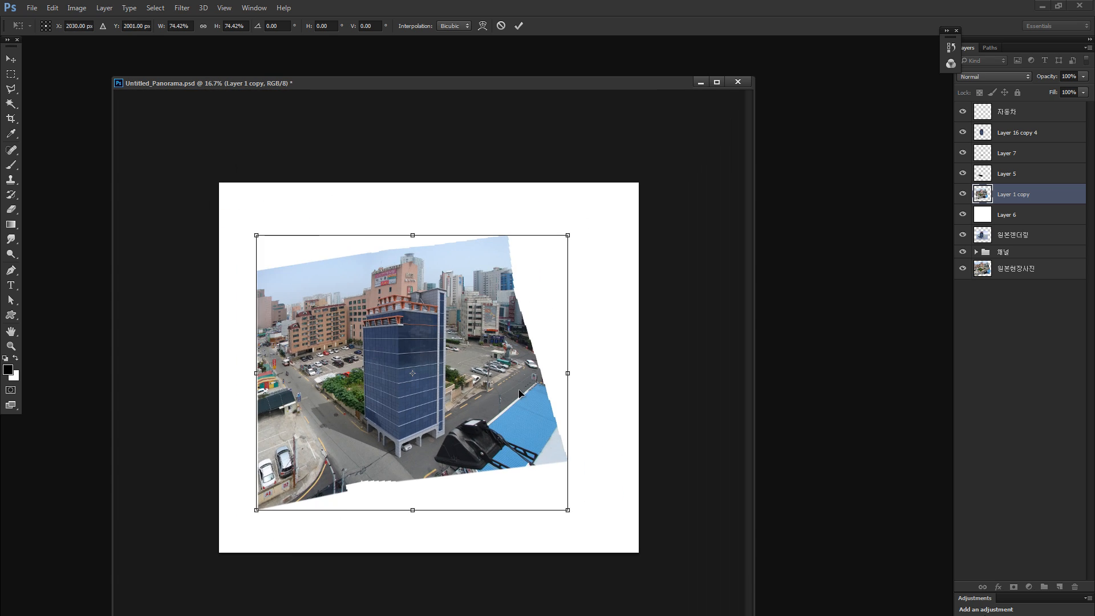
pyautogui.moveTo(506, 366); pyautogui.dragTo(499, 373)
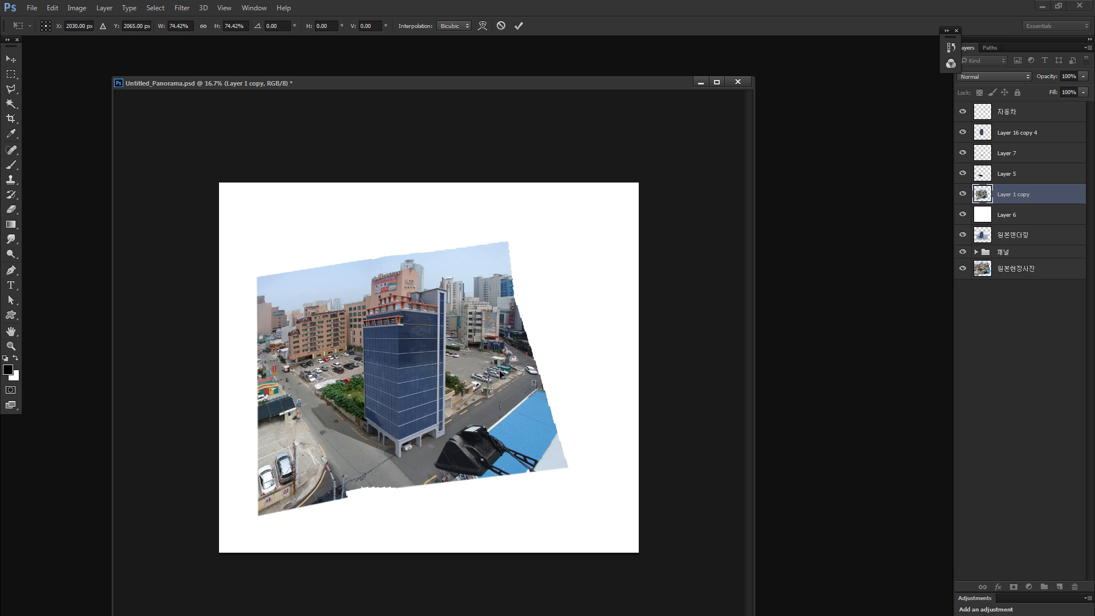
pyautogui.moveTo(515, 430); pyautogui.dragTo(514, 428)
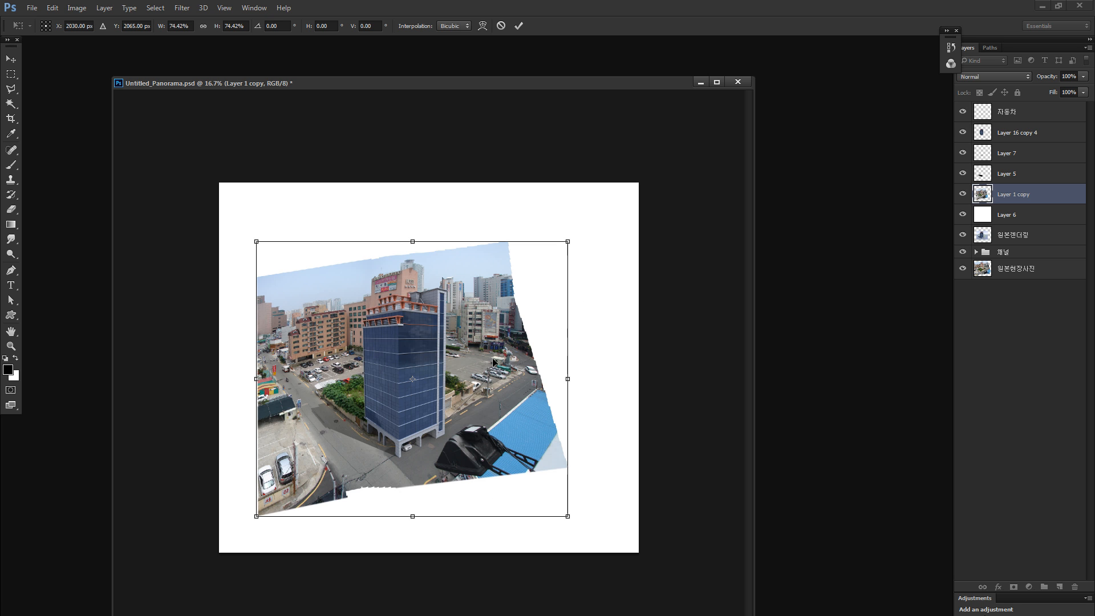
pyautogui.hotkey('ctrl', '+')
pyautogui.moveTo(541, 370)
pyautogui.mouseDown()
pyautogui.moveTo(549, 409)
pyautogui.moveTo(556, 378)
pyautogui.mouseUp()
pyautogui.press('Escape')
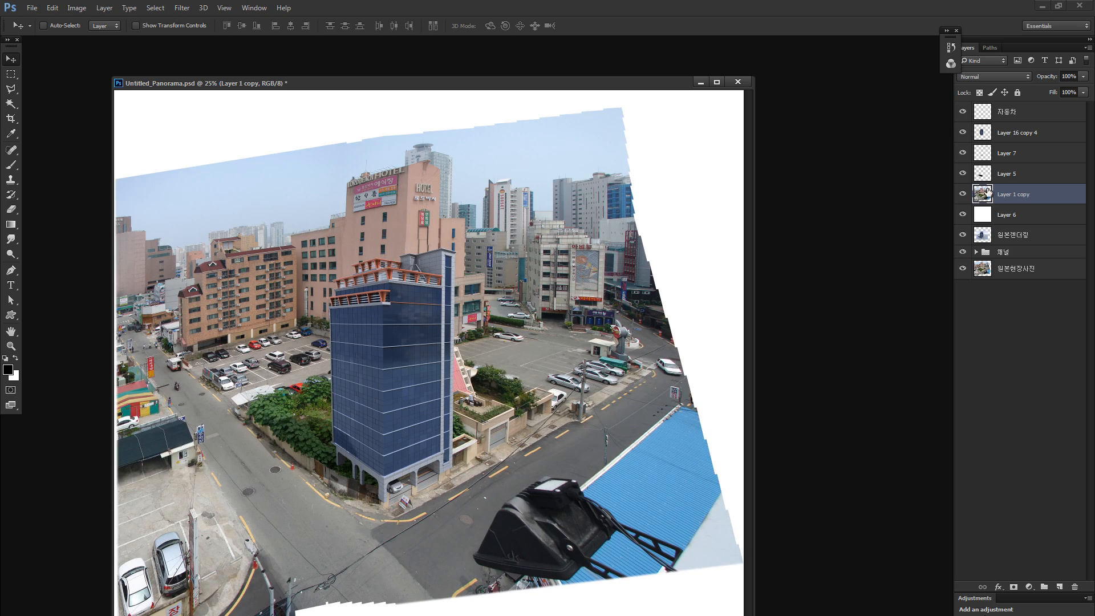
# - Show only Layer 1 copy and outline the overgrown empty lot with a closed polygonal selection
pyautogui.keyDown('alt'); pyautogui.click(962, 194); pyautogui.keyUp('alt')
pyautogui.press('z')
pyautogui.moveTo(349, 411); pyautogui.dragTo(371, 411)
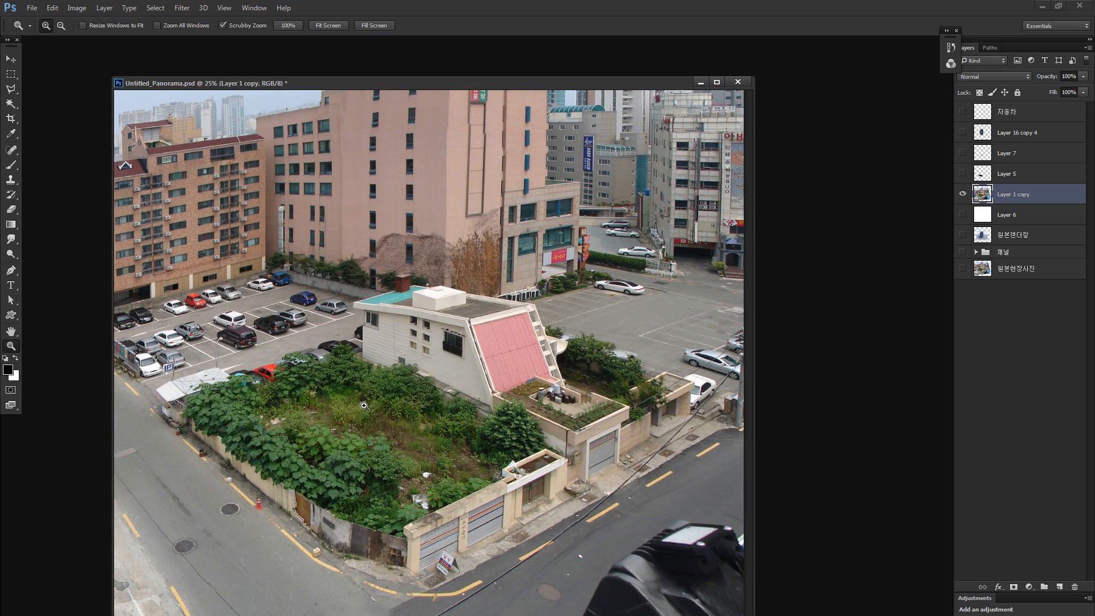
pyautogui.press('l')
pyautogui.click(252, 435)
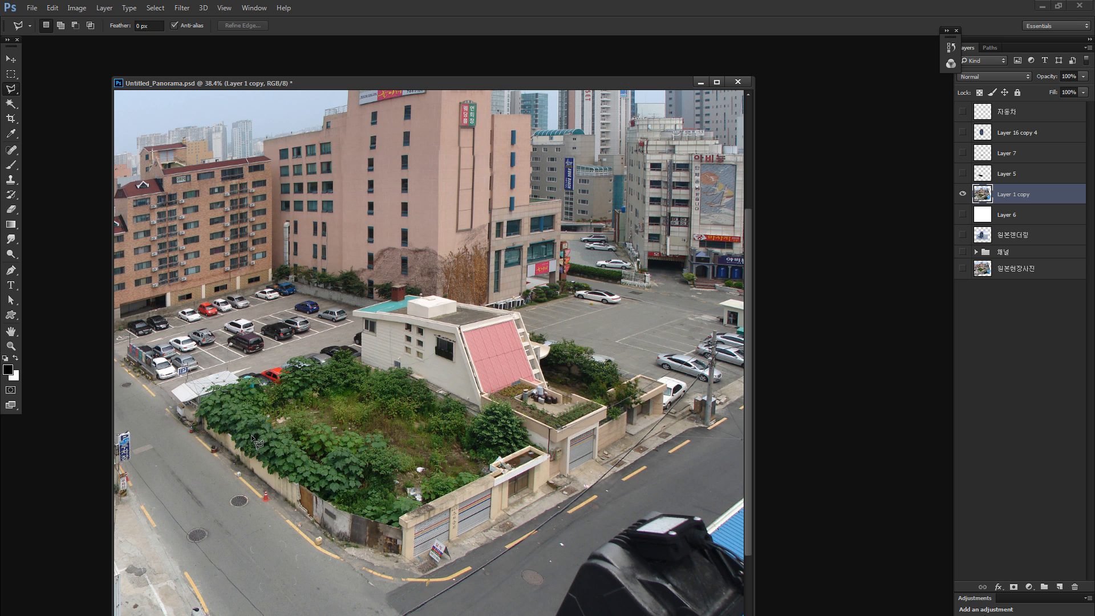
pyautogui.click(386, 380)
pyautogui.click(531, 451)
pyautogui.click(333, 500)
pyautogui.click(251, 436)
# - Set the foreground colour to red ff1b1b, fill the selected lot with it, and deselect
pyautogui.click(8, 370)
pyautogui.click(517, 172)
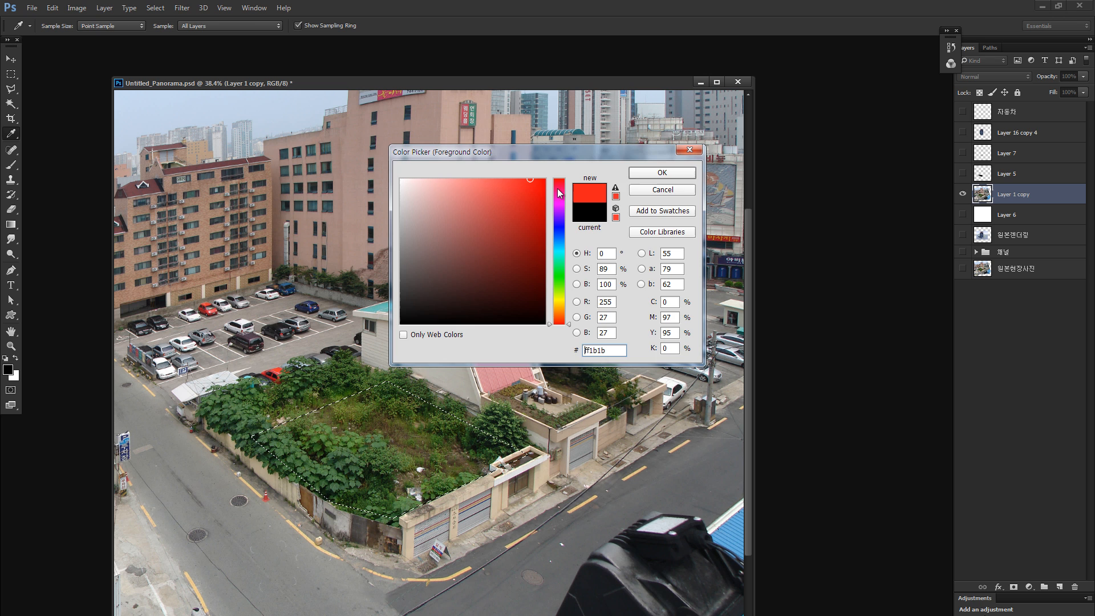
pyautogui.click(650, 179)
pyautogui.hotkey('alt', 'Delete')
pyautogui.hotkey('ctrl', 'd')
pyautogui.press('v')
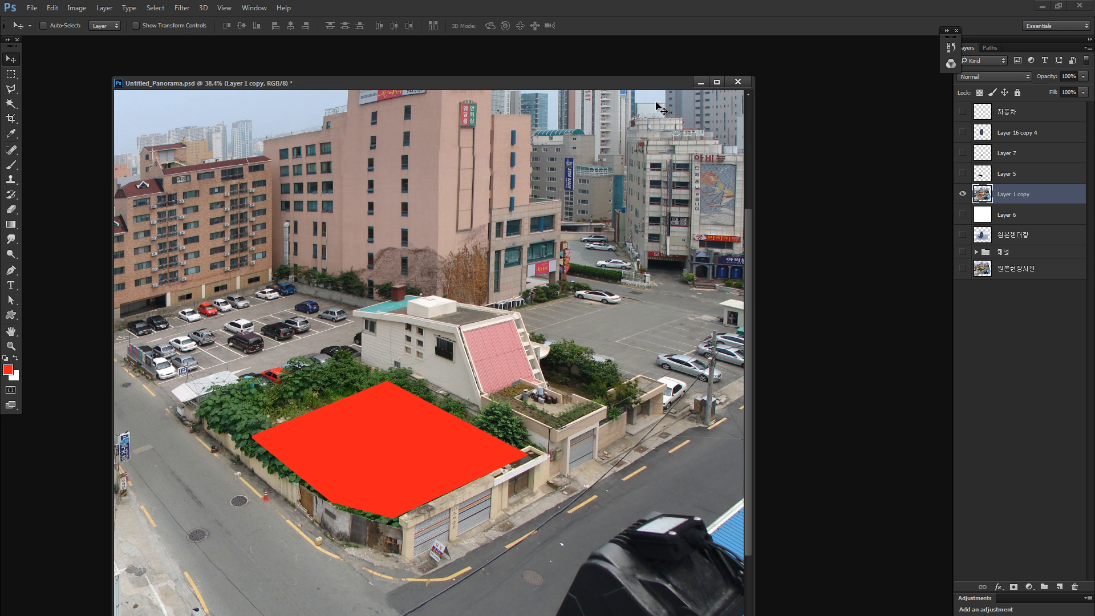
# - Show the tower and shadow layers, and try scaling the red-marked site photo to about 78% and repositioning it beneath them
pyautogui.hotkey('ctrl', '0')
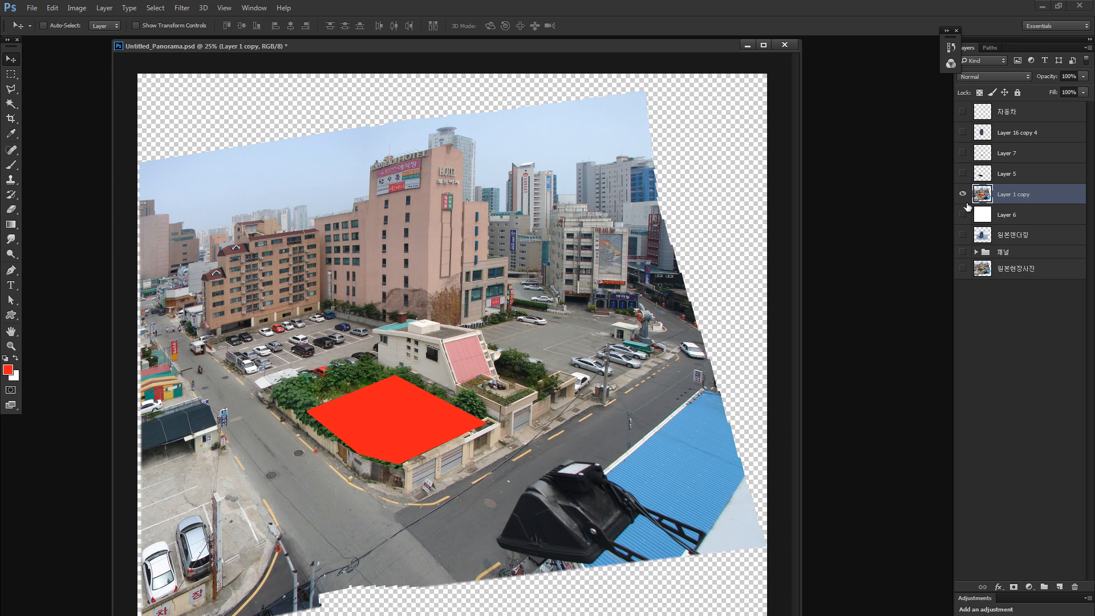
pyautogui.moveTo(966, 167); pyautogui.dragTo(964, 153)
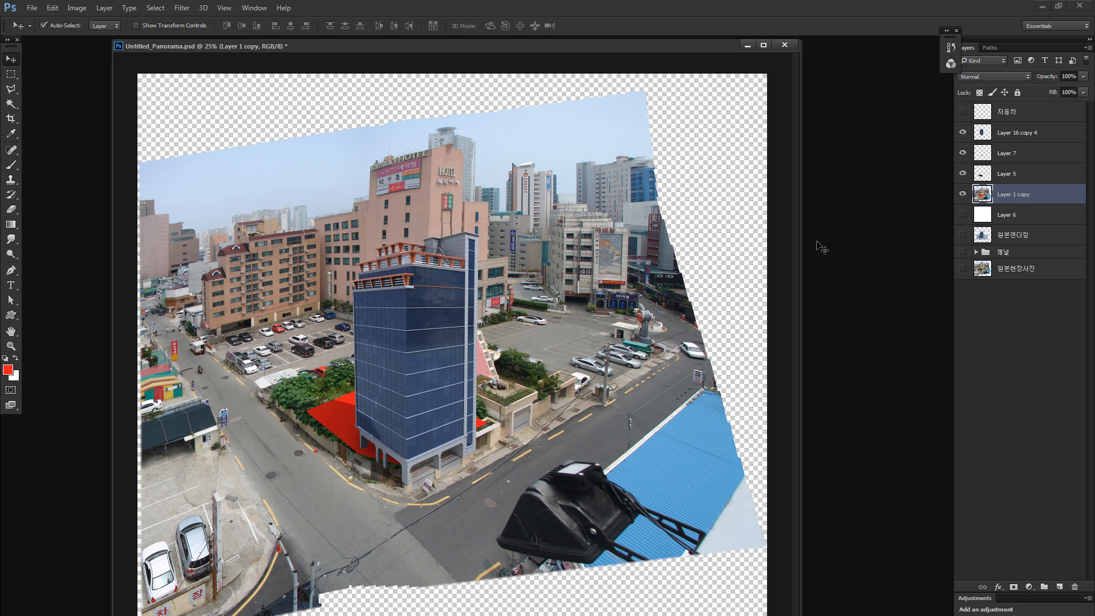
pyautogui.hotkey('ctrl', 't')
pyautogui.moveTo(765, 95); pyautogui.dragTo(610, 200)
pyautogui.moveTo(564, 307); pyautogui.dragTo(613, 264)
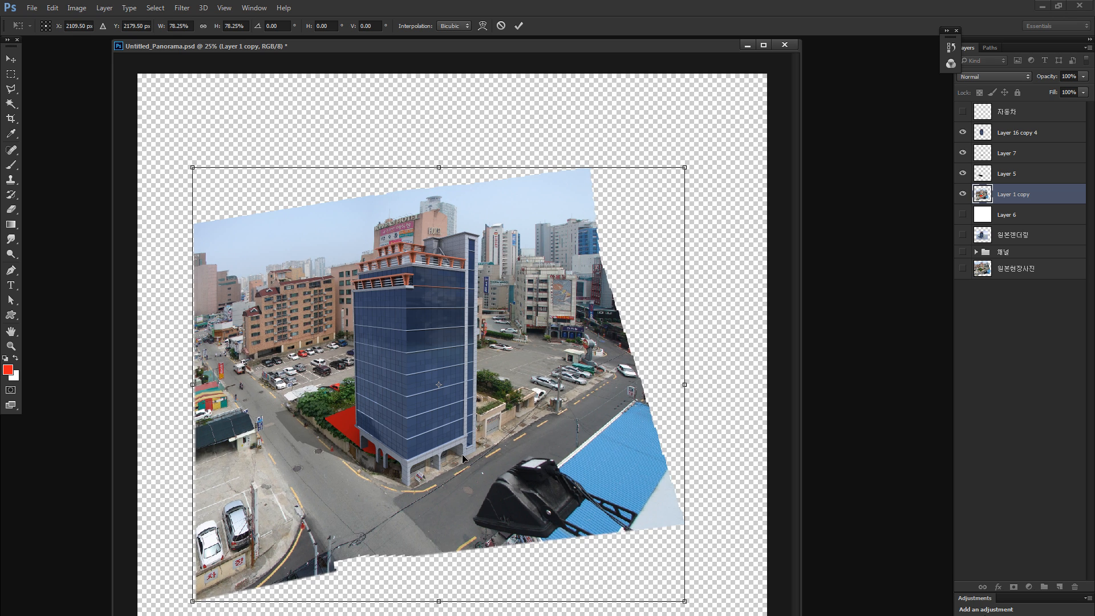
pyautogui.moveTo(461, 455); pyautogui.dragTo(444, 458)
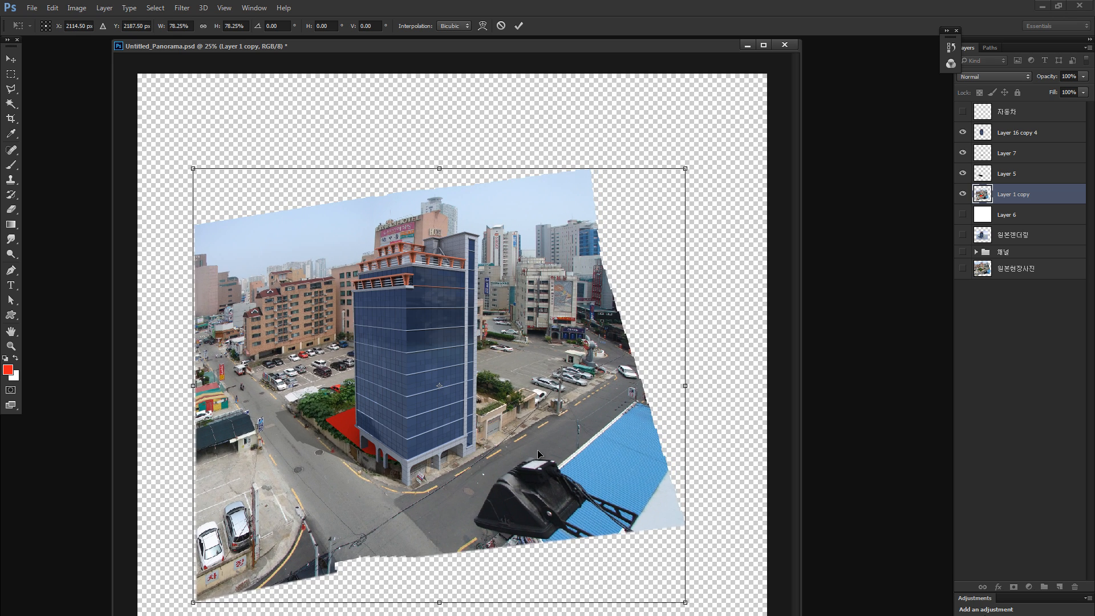
pyautogui.moveTo(538, 453); pyautogui.dragTo(511, 423)
pyautogui.press('Escape')
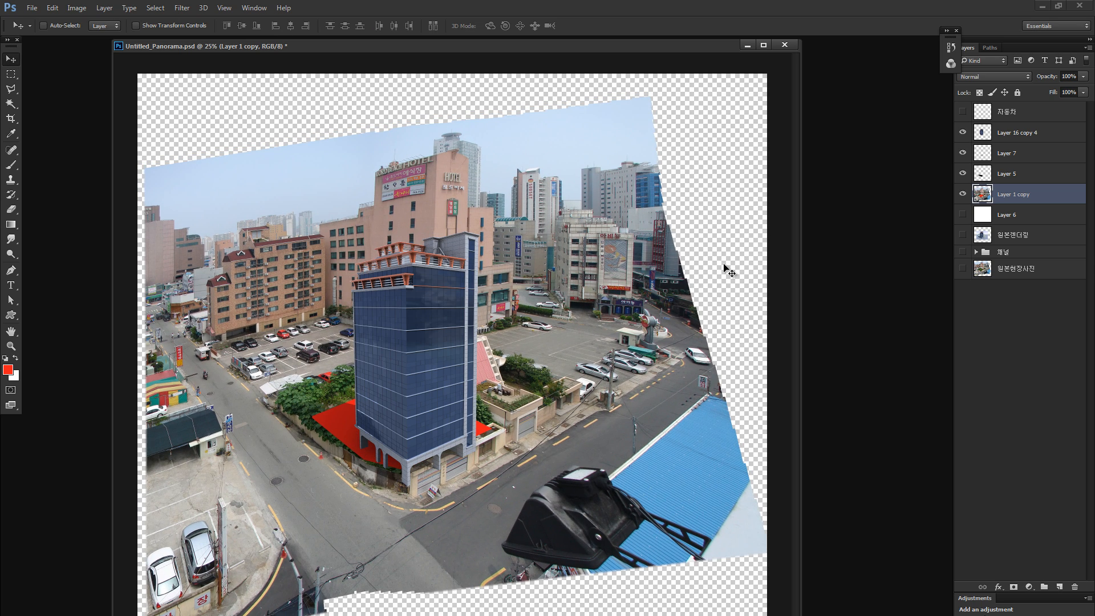
# - Show only Layer 1 copy and outline the terrace, garden and garage beside the pink-roofed house with a polygonal selection
pyautogui.keyDown('alt'); pyautogui.click(963, 196); pyautogui.keyUp('alt')
pyautogui.press('l')
pyautogui.scroll(4, 502, 422)
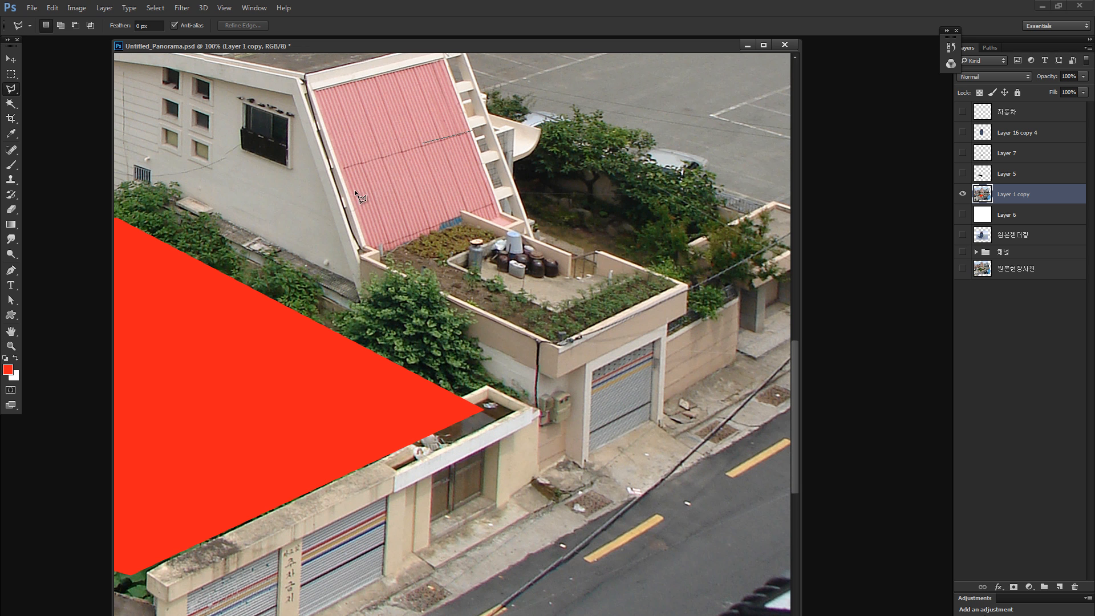
pyautogui.click(358, 212)
pyautogui.click(419, 313)
pyautogui.click(568, 466)
pyautogui.click(658, 429)
pyautogui.click(731, 352)
pyautogui.click(718, 237)
pyautogui.click(624, 173)
pyautogui.click(472, 131)
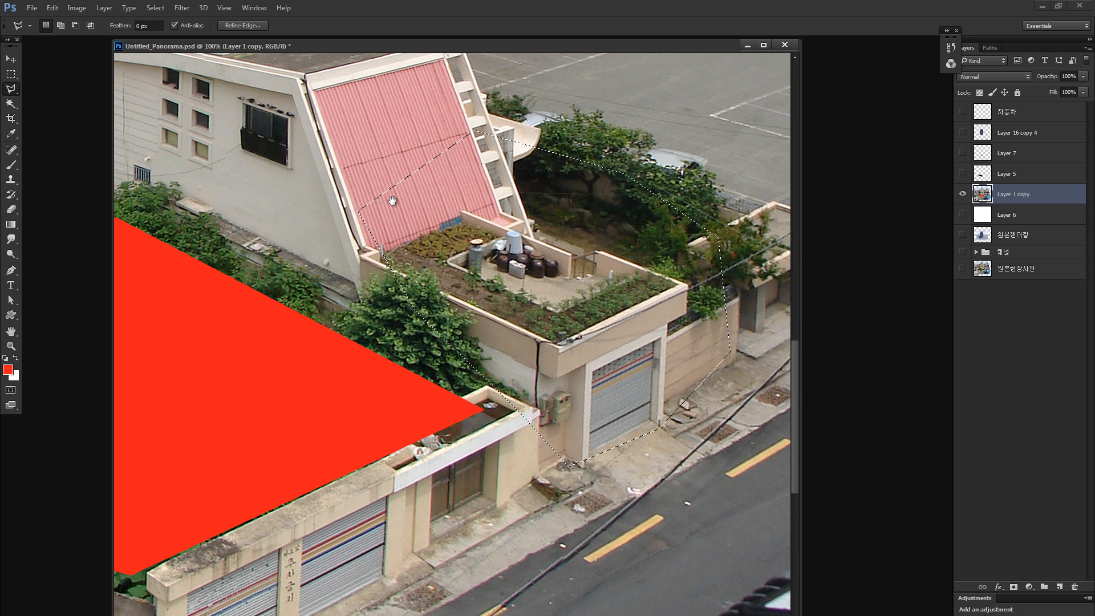
pyautogui.moveTo(393, 200); pyautogui.dragTo(562, 342)
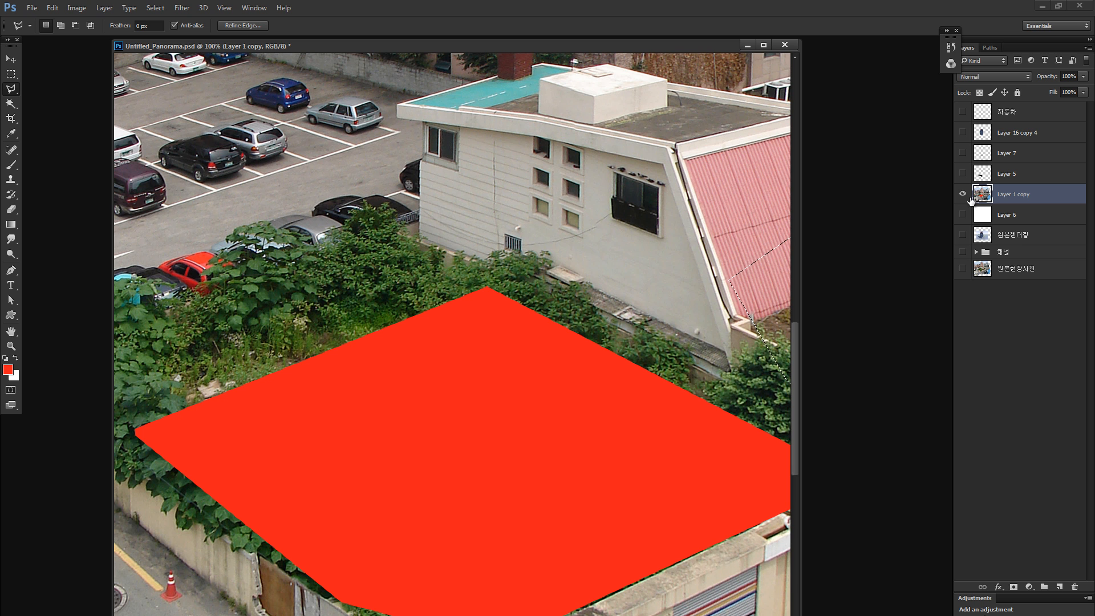
# - Undo the latest edits on Layer 1 copy back to the unfilled lot with its polygonal selection active
pyautogui.hotkey('ctrl', 'alt', 'z')
pyautogui.hotkey('ctrl', 'alt', 'z')
pyautogui.hotkey('ctrl', 'alt', 'z')
pyautogui.hotkey('ctrl', 'alt', 'z')
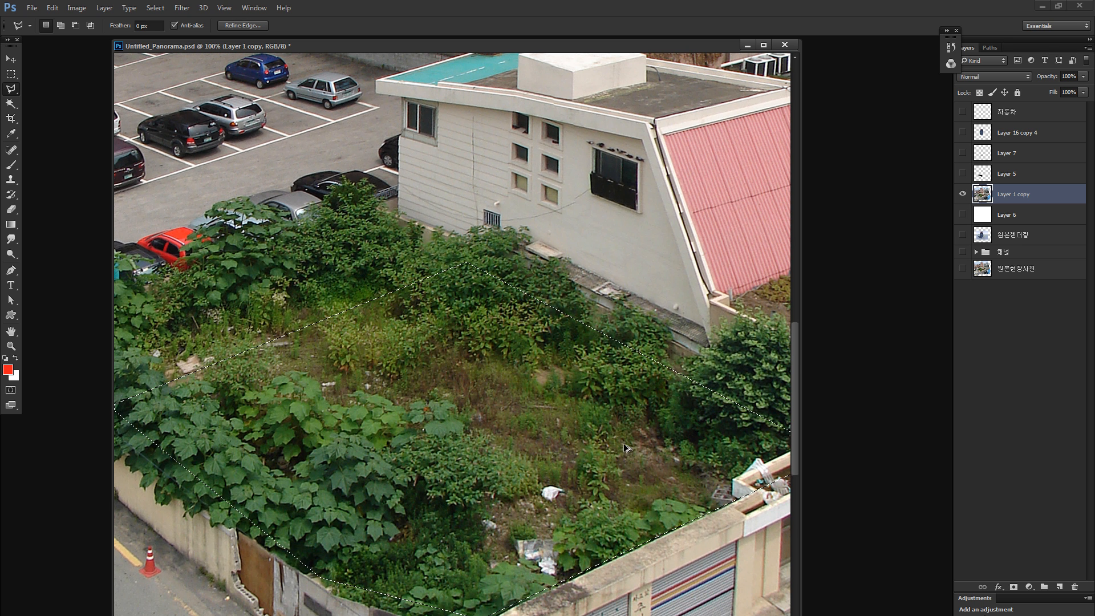
# - Examine the selected empty lot, its boundary walls, the neighbouring house and the adjoining road and car park in the site photo
pyautogui.moveTo(618, 476); pyautogui.dragTo(495, 335)
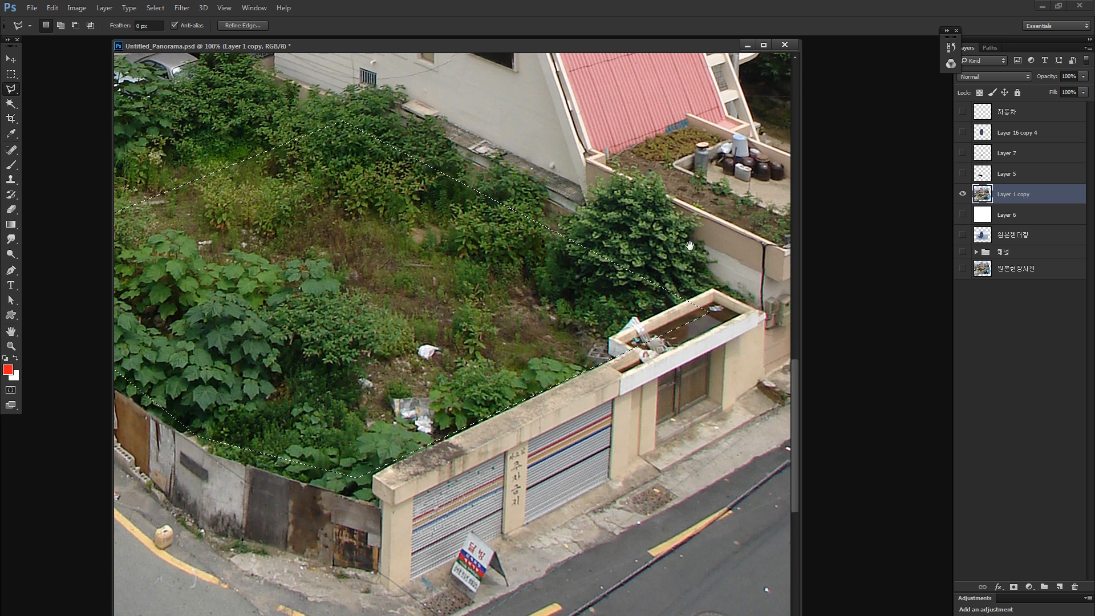
pyautogui.moveTo(407, 361); pyautogui.dragTo(655, 431)
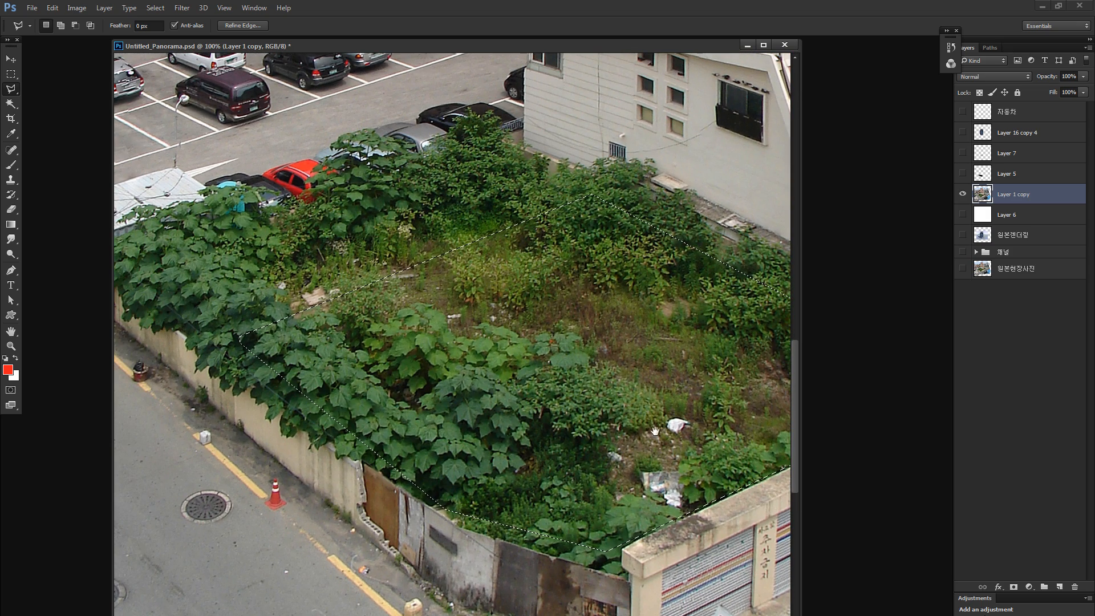
pyautogui.moveTo(664, 329); pyautogui.dragTo(504, 336)
pyautogui.hotkey('ctrl', '-')
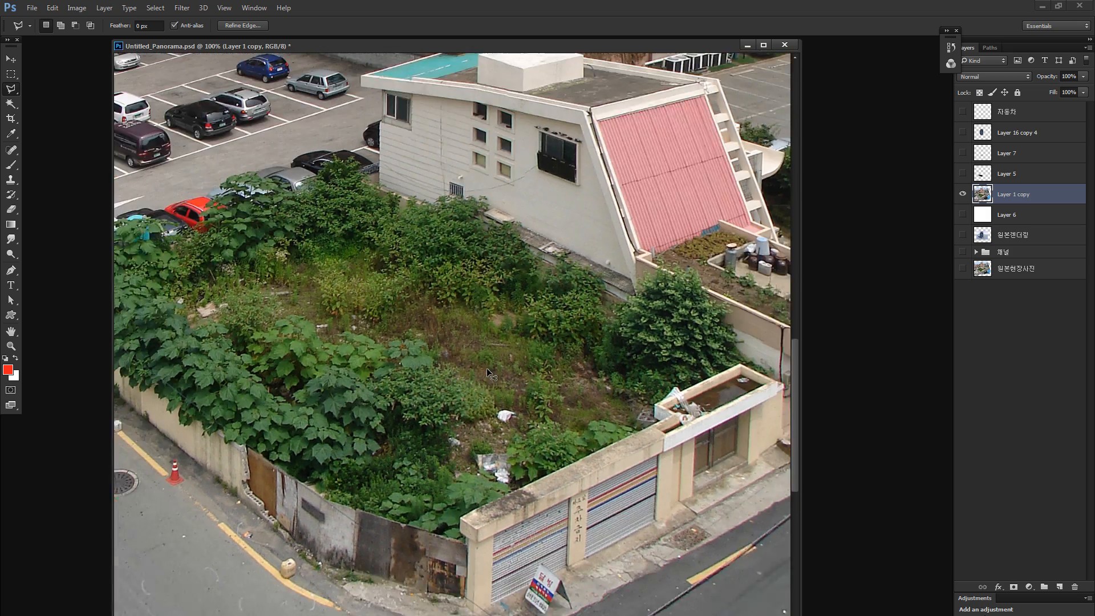
pyautogui.moveTo(229, 296); pyautogui.dragTo(322, 338)
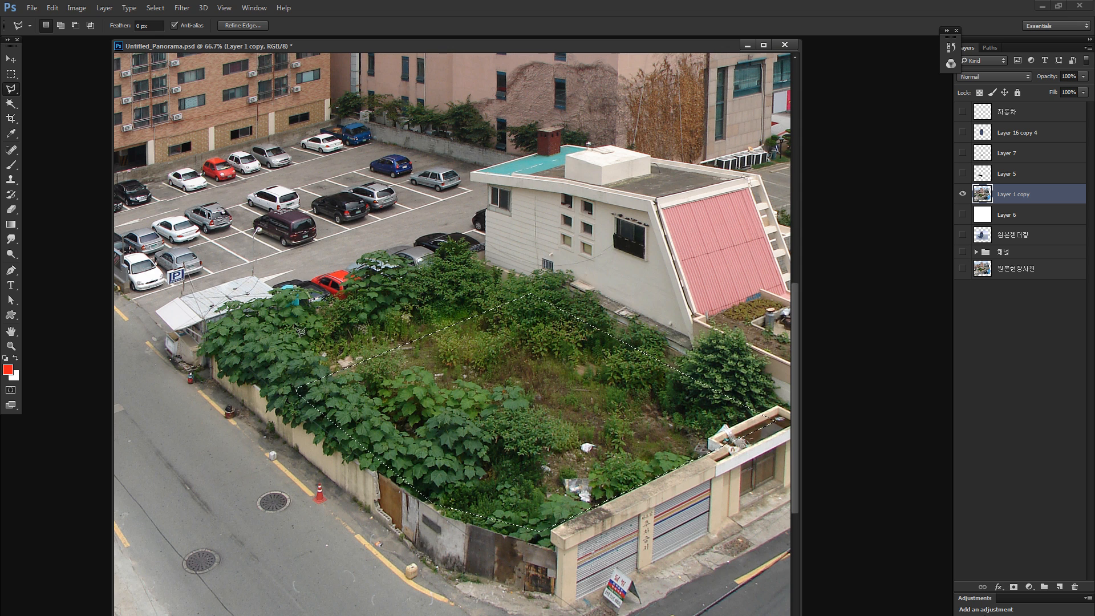
pyautogui.moveTo(293, 360); pyautogui.dragTo(457, 400)
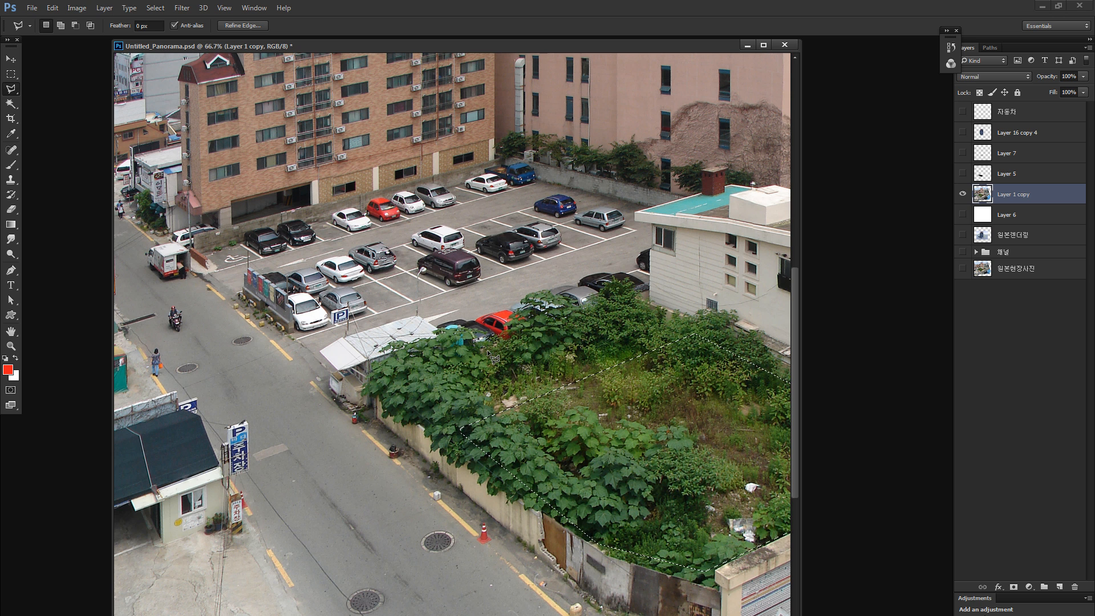
pyautogui.hotkey('ctrl', '-')
pyautogui.hotkey('ctrl', '-')
pyautogui.hotkey('ctrl', '-')
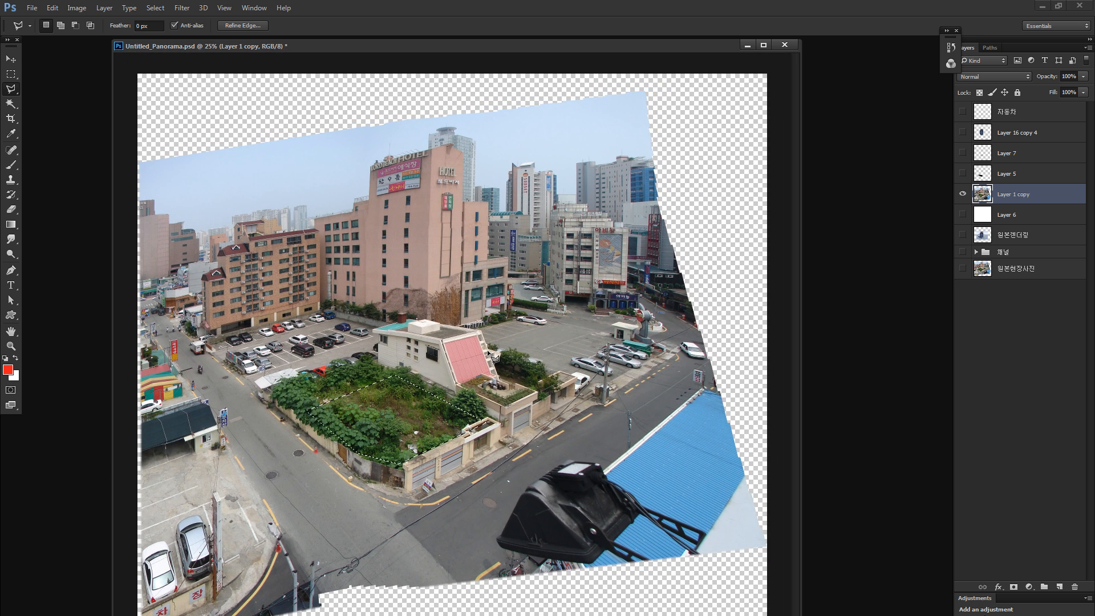
# - Fill the selected lot on Layer 1 copy with the red foreground colour and deselect
pyautogui.hotkey('alt', 'BackSpace')
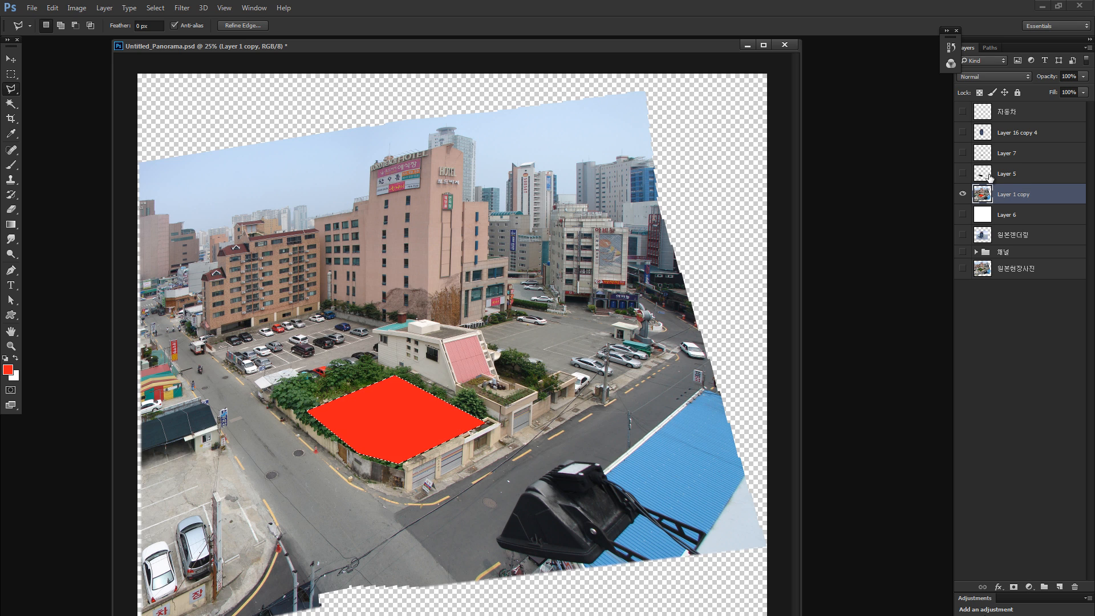
pyautogui.hotkey('ctrl', 'd')
pyautogui.press('v')
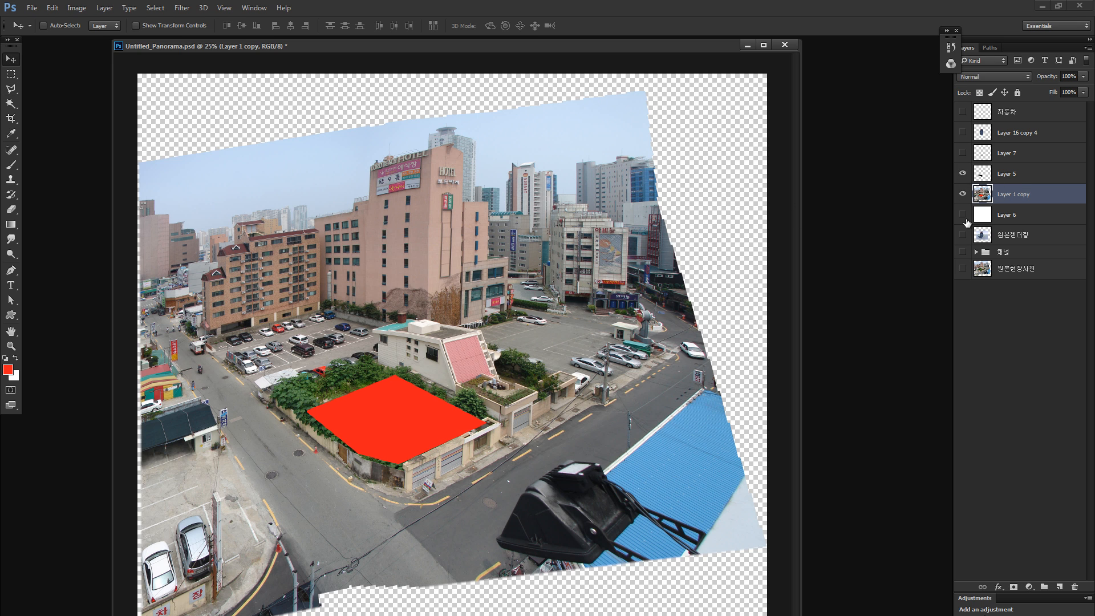
# - Show all the hidden layers again and make Layer 5 the active layer
pyautogui.keyDown('alt'); pyautogui.click(962, 193); pyautogui.keyUp('alt')
pyautogui.click(993, 173)
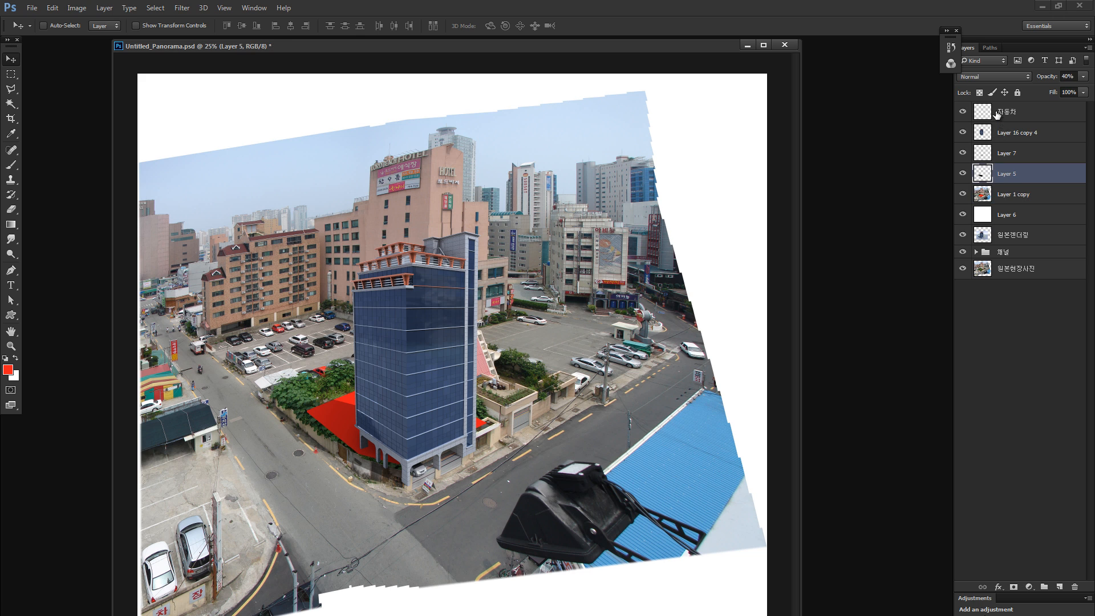
# - Scale the site panorama on Layer 1 copy down to about 81% and move it toward the tower's base
pyautogui.keyDown('shift'); pyautogui.click(996, 115); pyautogui.keyUp('shift')
pyautogui.click(995, 199)
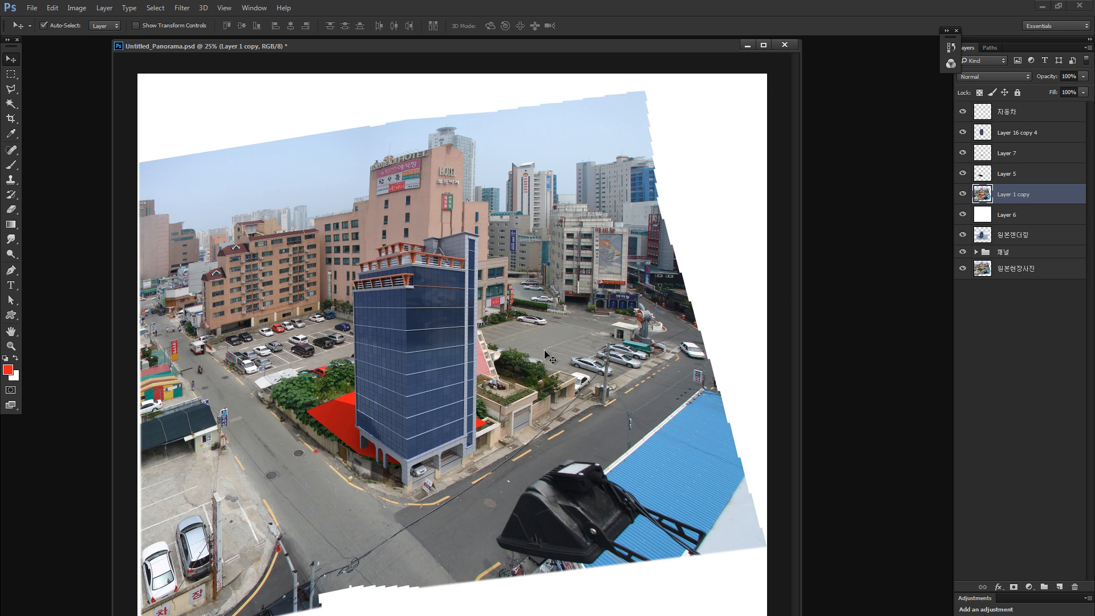
pyautogui.hotkey('ctrl', 't')
pyautogui.moveTo(766, 91); pyautogui.dragTo(648, 196)
pyautogui.moveTo(576, 287); pyautogui.dragTo(610, 254)
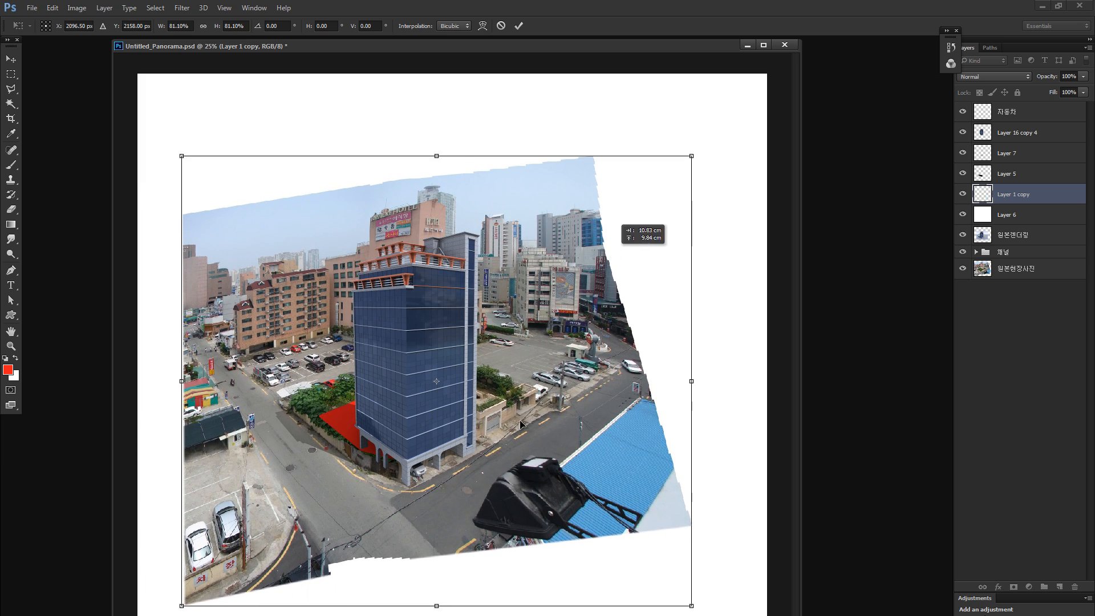
# - Reposition the scaled panorama in fine increments so the red lot's front corner sits under the tower's front corner
pyautogui.moveTo(473, 438); pyautogui.dragTo(528, 406)
pyautogui.press('Right')
pyautogui.press('Right')
pyautogui.press('Right')
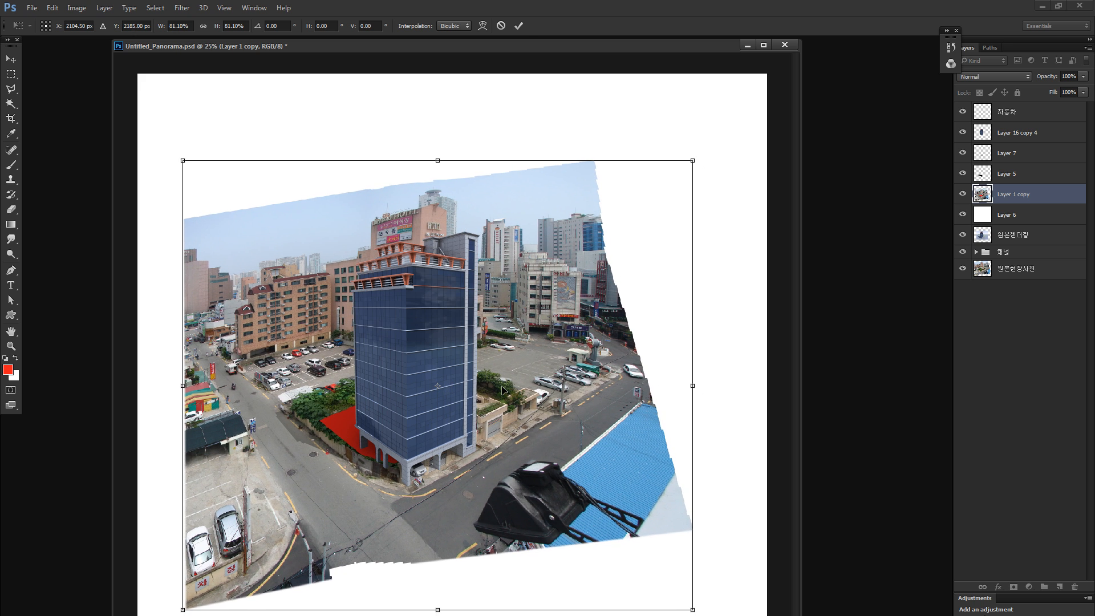
pyautogui.press('Down')
pyautogui.press('Down')
pyautogui.press('Down')
pyautogui.press('Left')
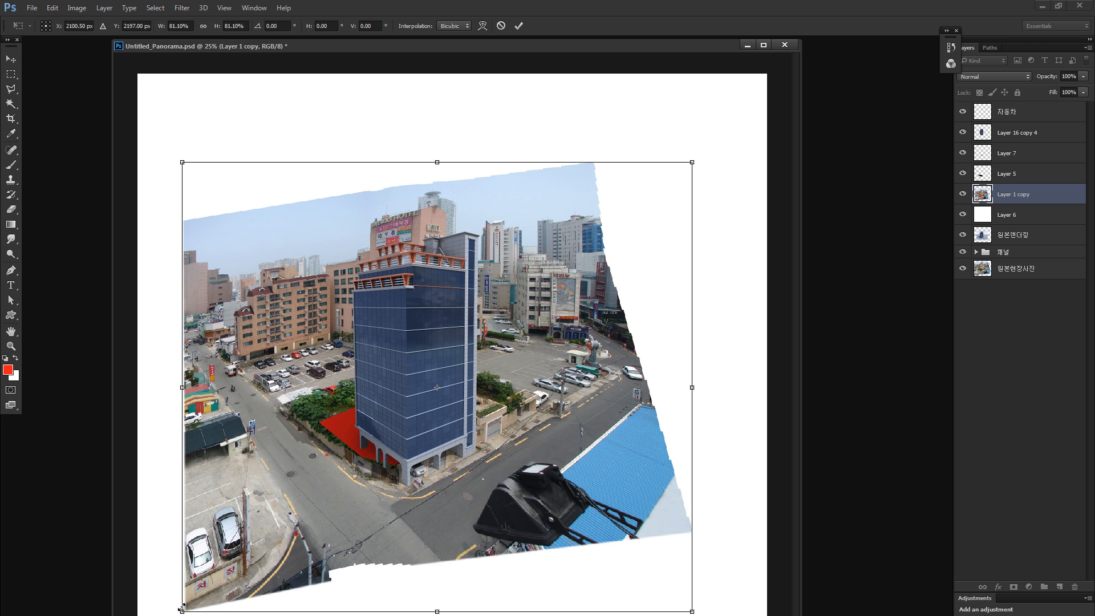
# - Reduce the panorama further to about 65%, realign the lot's corner with the tower's base, and apply the transform
pyautogui.moveTo(181, 608); pyautogui.dragTo(221, 576)
pyautogui.moveTo(309, 453); pyautogui.dragTo(297, 461)
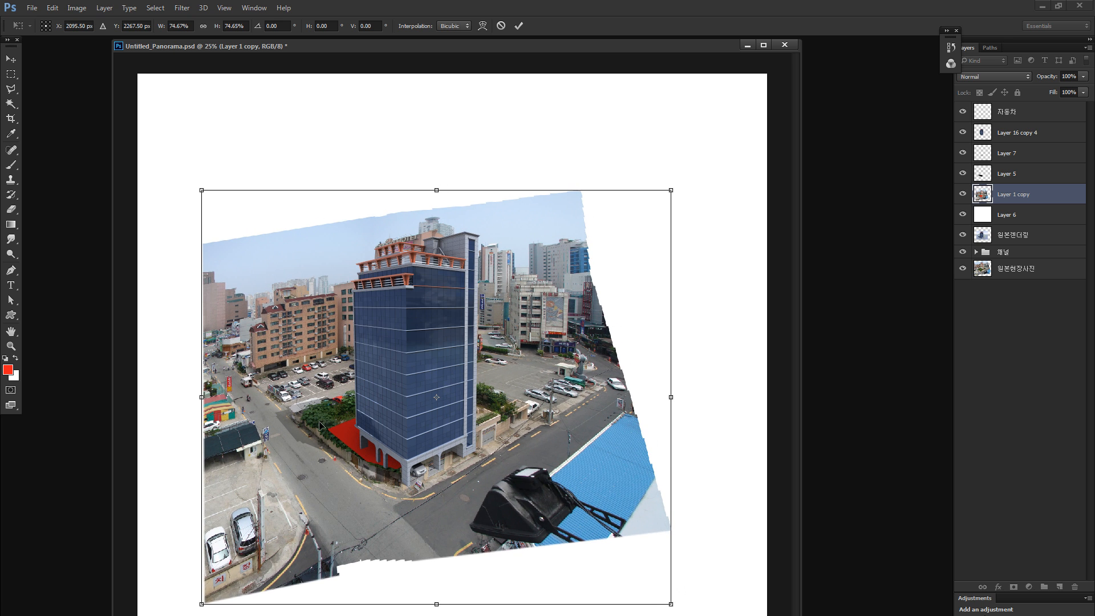
pyautogui.moveTo(203, 601); pyautogui.dragTo(238, 569)
pyautogui.moveTo(337, 454); pyautogui.dragTo(332, 462)
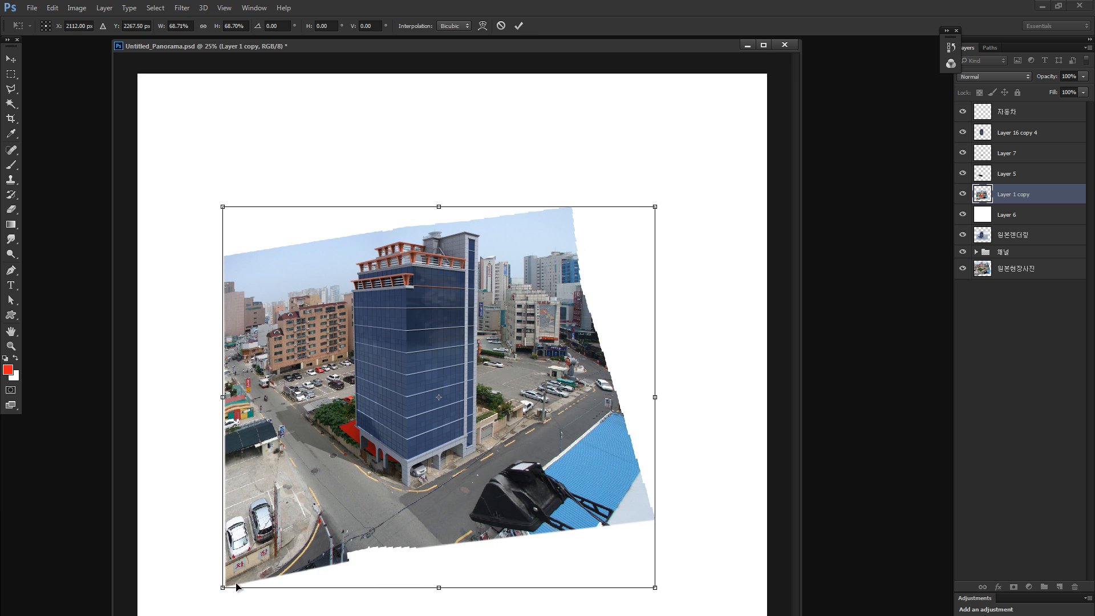
pyautogui.moveTo(237, 586); pyautogui.dragTo(259, 568)
pyautogui.moveTo(406, 419)
pyautogui.mouseDown()
pyautogui.moveTo(393, 437)
pyautogui.moveTo(400, 428)
pyautogui.mouseUp()
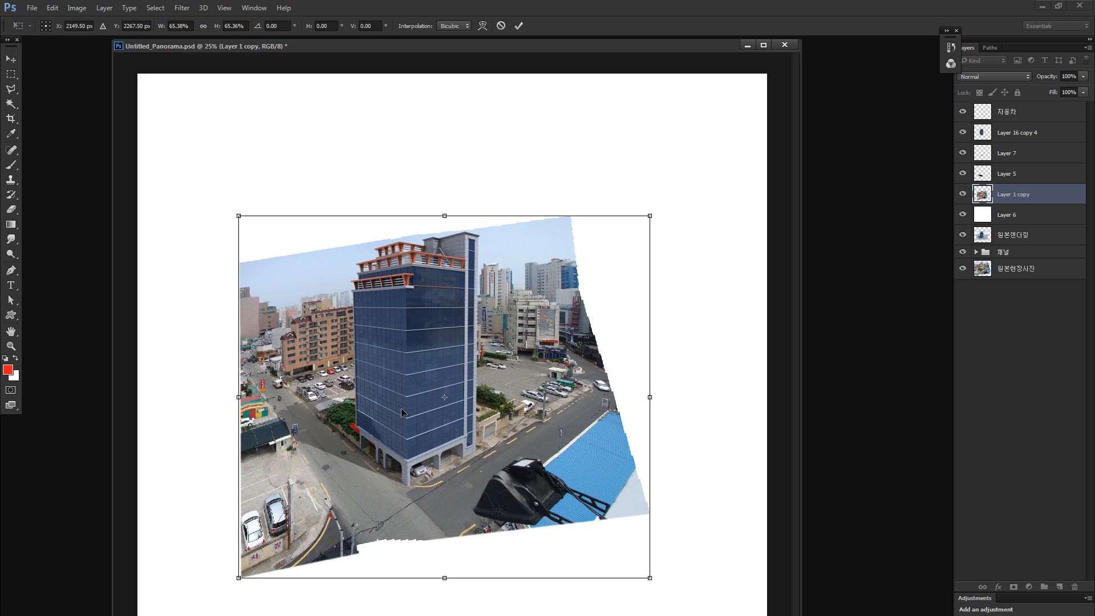
pyautogui.press('Return')
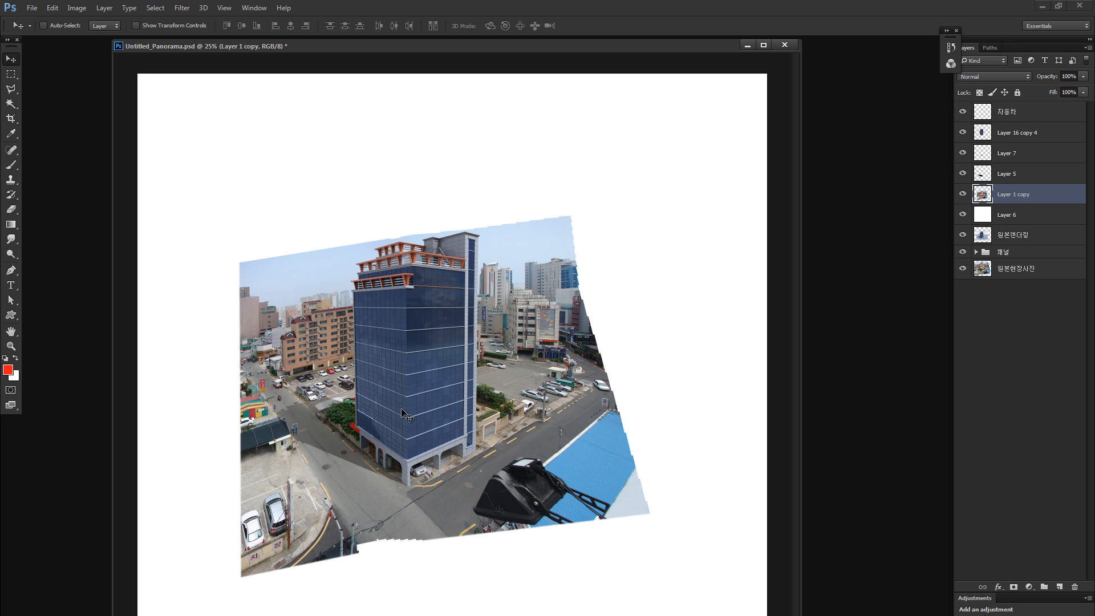
pyautogui.keyDown('alt'); pyautogui.click(962, 268); pyautogui.keyUp('alt')
pyautogui.keyDown('alt'); pyautogui.click(962, 268); pyautogui.keyUp('alt')
pyautogui.hotkey('ctrl', 't')
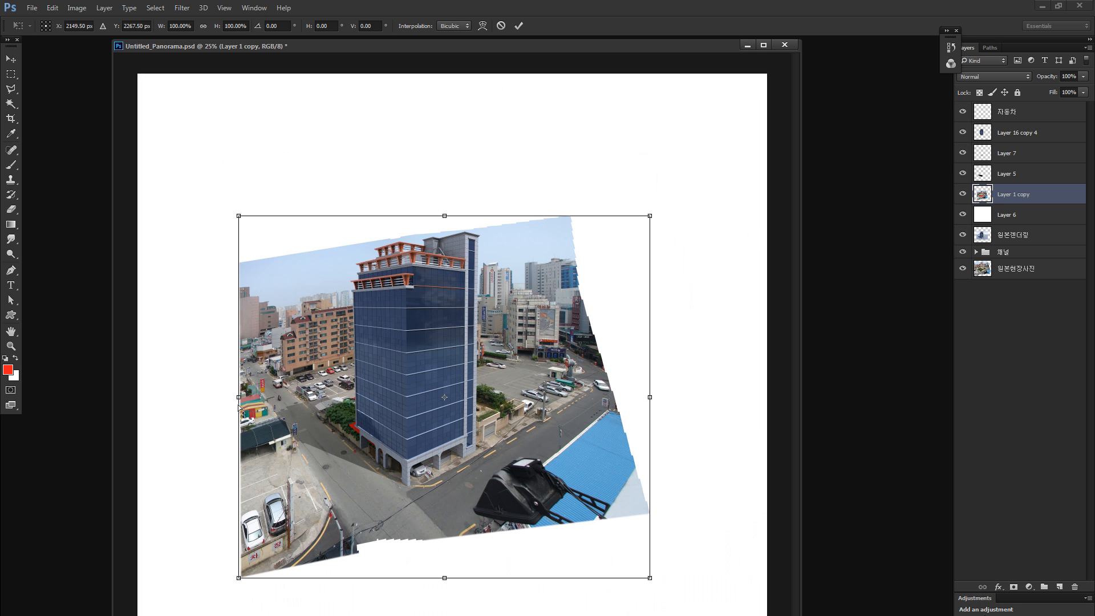
pyautogui.moveTo(241, 408); pyautogui.dragTo(241, 385)
pyautogui.moveTo(408, 423); pyautogui.dragTo(407, 435)
pyautogui.press('Return')
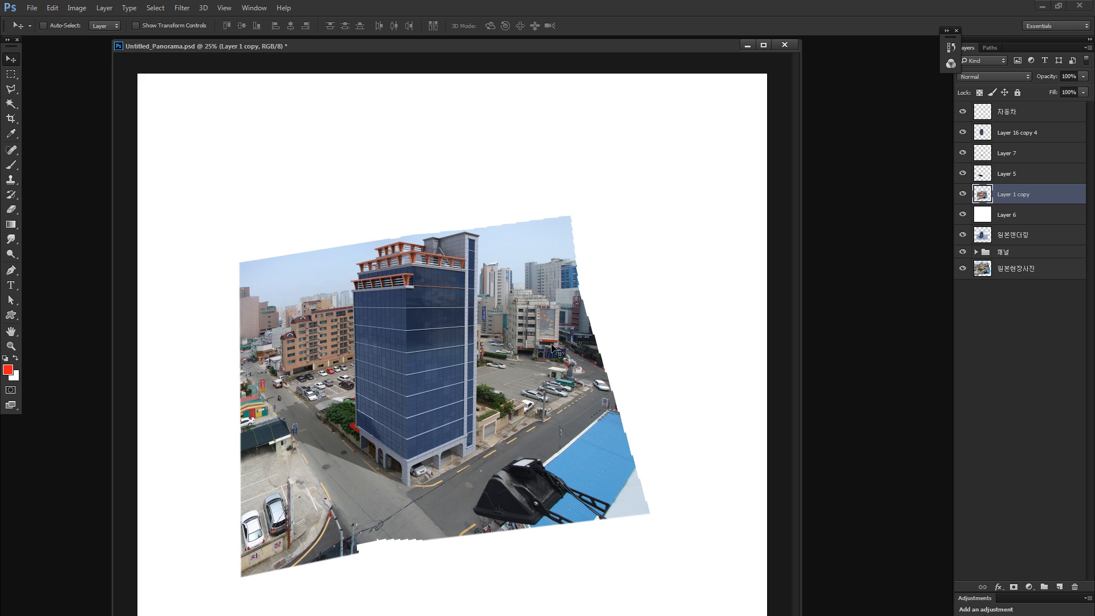
# - Examine the tower's floor lines against the perspective of the neighbouring apartment building and car park
pyautogui.press('z')
pyautogui.moveTo(312, 339); pyautogui.dragTo(349, 348)
pyautogui.moveTo(729, 242); pyautogui.dragTo(686, 234)
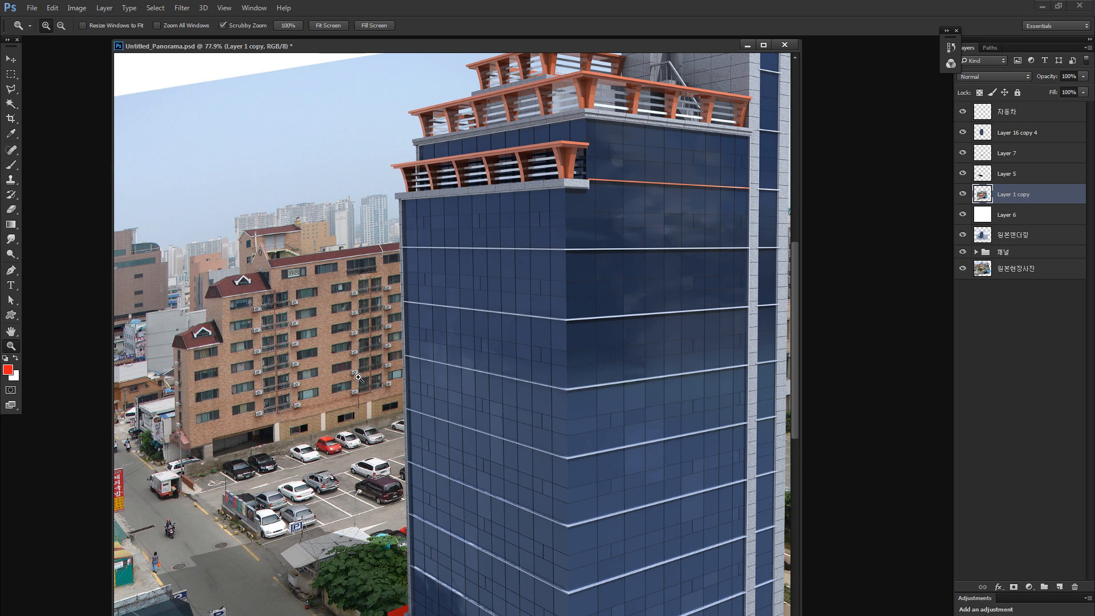
pyautogui.moveTo(280, 334); pyautogui.dragTo(312, 483)
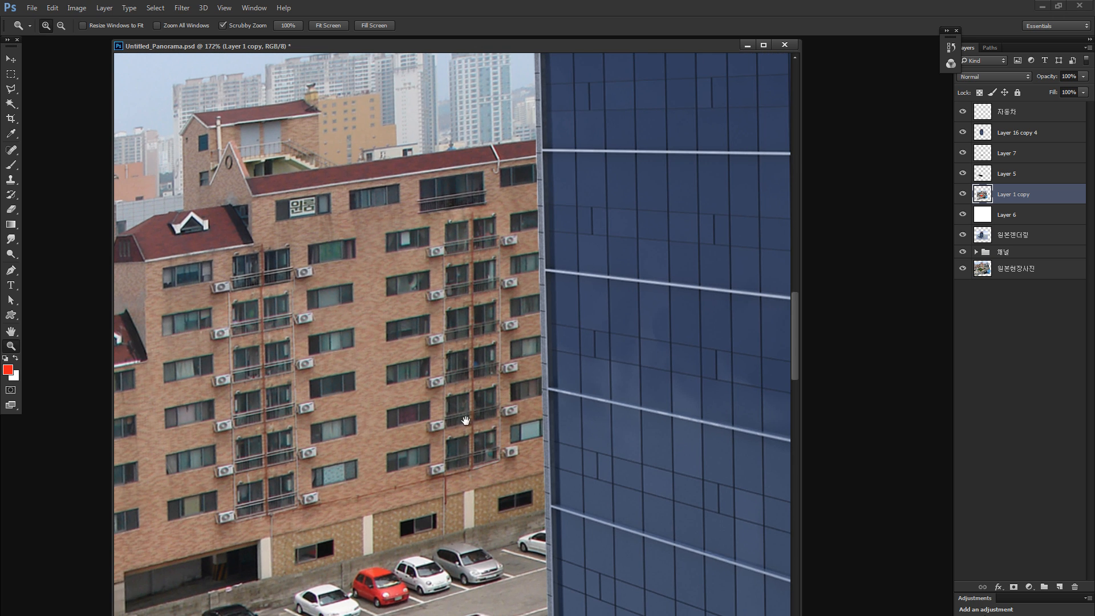
pyautogui.moveTo(466, 420); pyautogui.dragTo(380, 336)
pyautogui.moveTo(696, 274); pyautogui.dragTo(156, 384)
pyautogui.moveTo(770, 297); pyautogui.dragTo(264, 330)
pyautogui.hotkey('ctrl', '0')
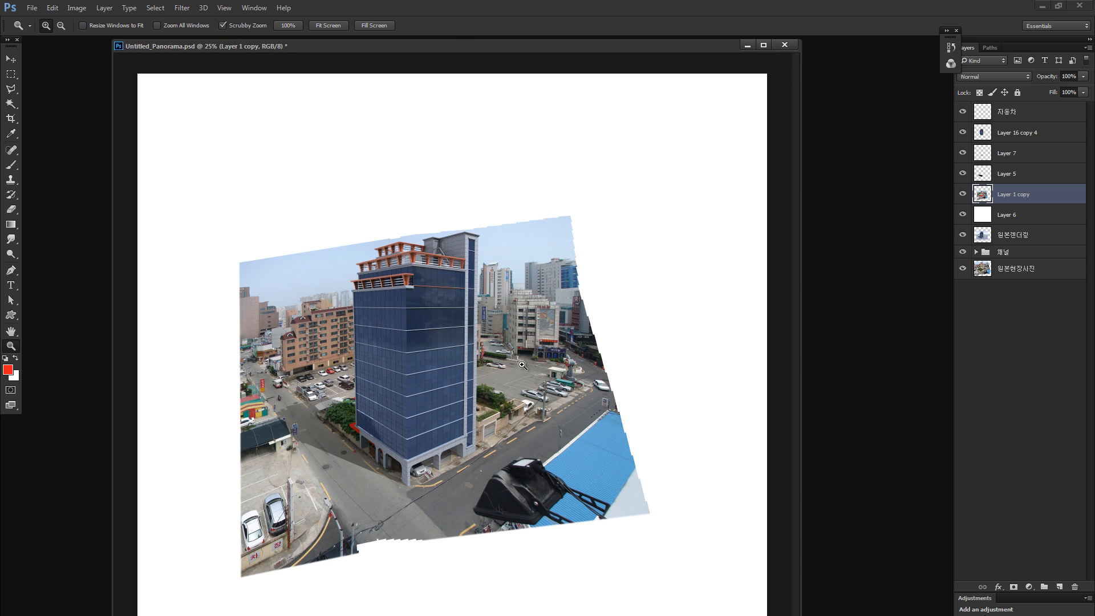
# - Select the left part of the site photo on Layer 1 copy with a rectangular marquee and try moving it
pyautogui.click(983, 271)
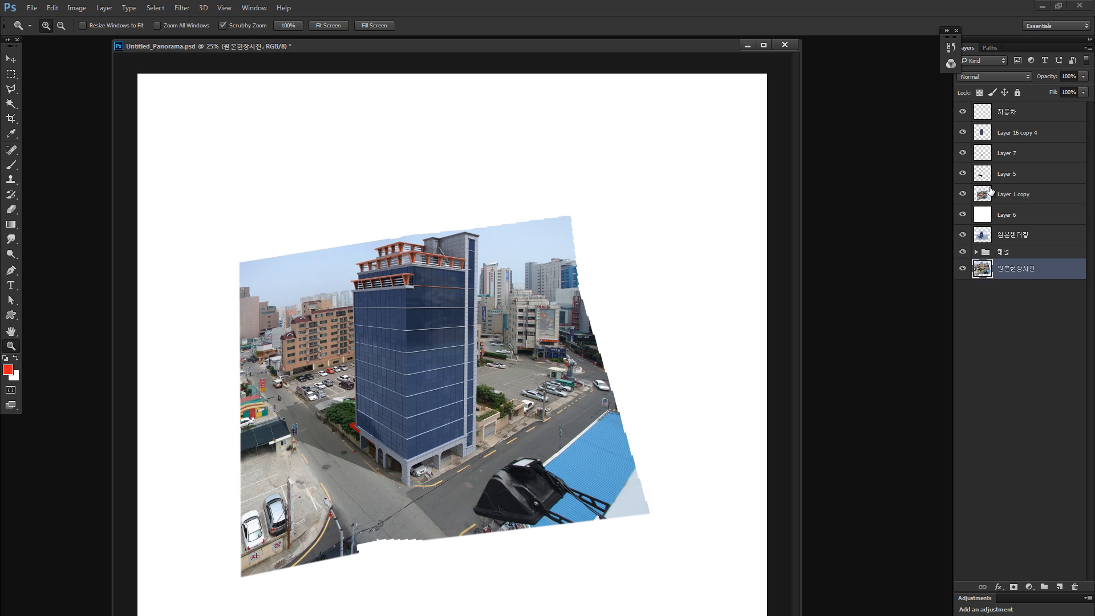
pyautogui.click(980, 195)
pyautogui.click(963, 194)
pyautogui.click(964, 194)
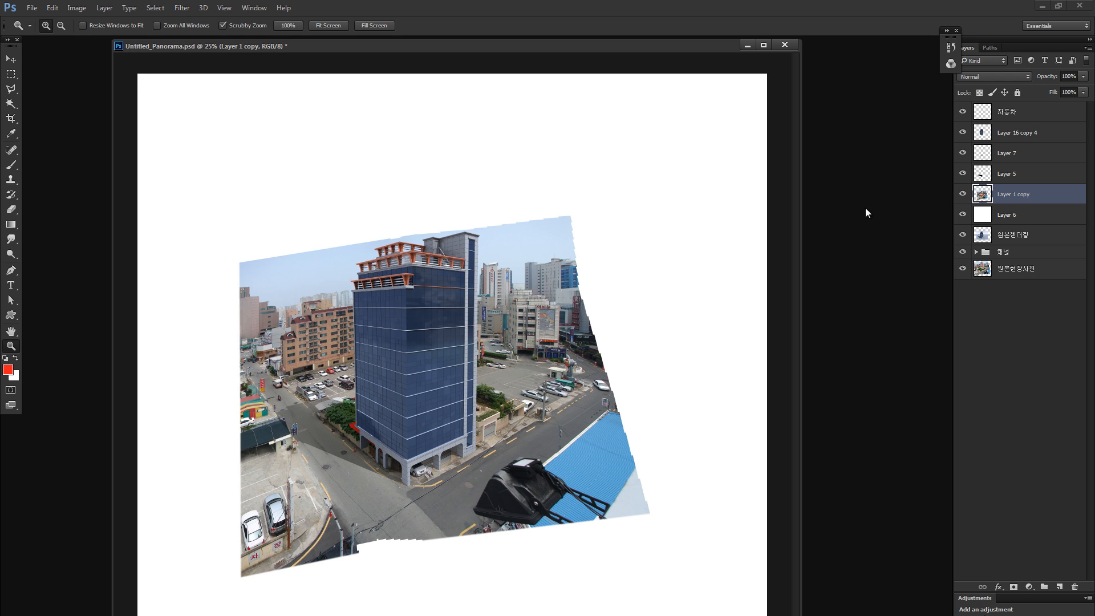
pyautogui.press('m')
pyautogui.moveTo(215, 154); pyautogui.dragTo(411, 613)
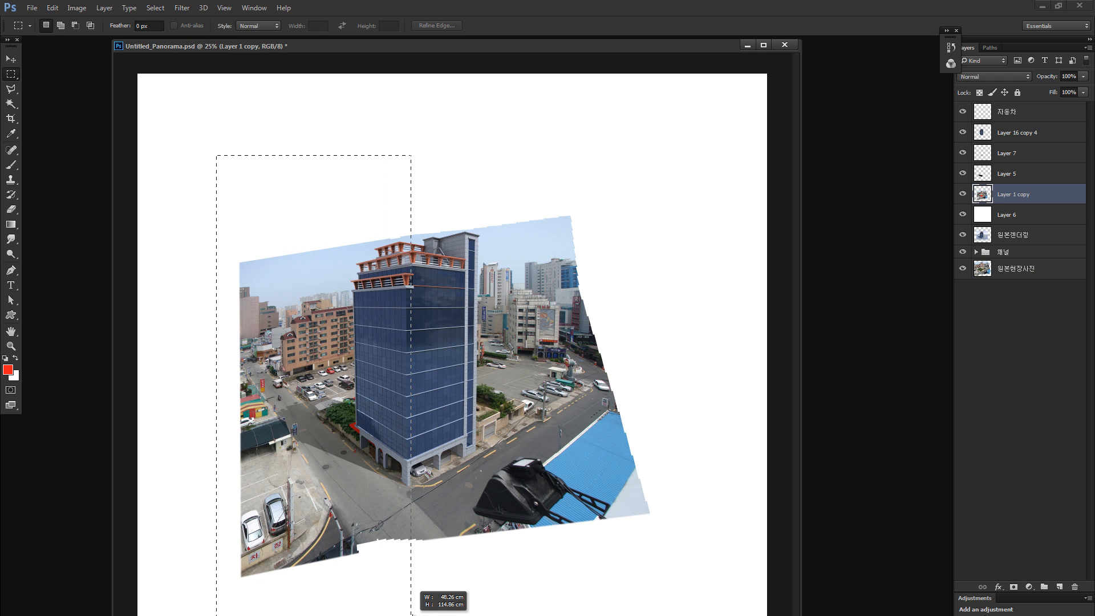
pyautogui.moveTo(349, 567); pyautogui.dragTo(310, 608)
pyautogui.hotkey('ctrl', 'z')
pyautogui.hotkey('ctrl', 'z')
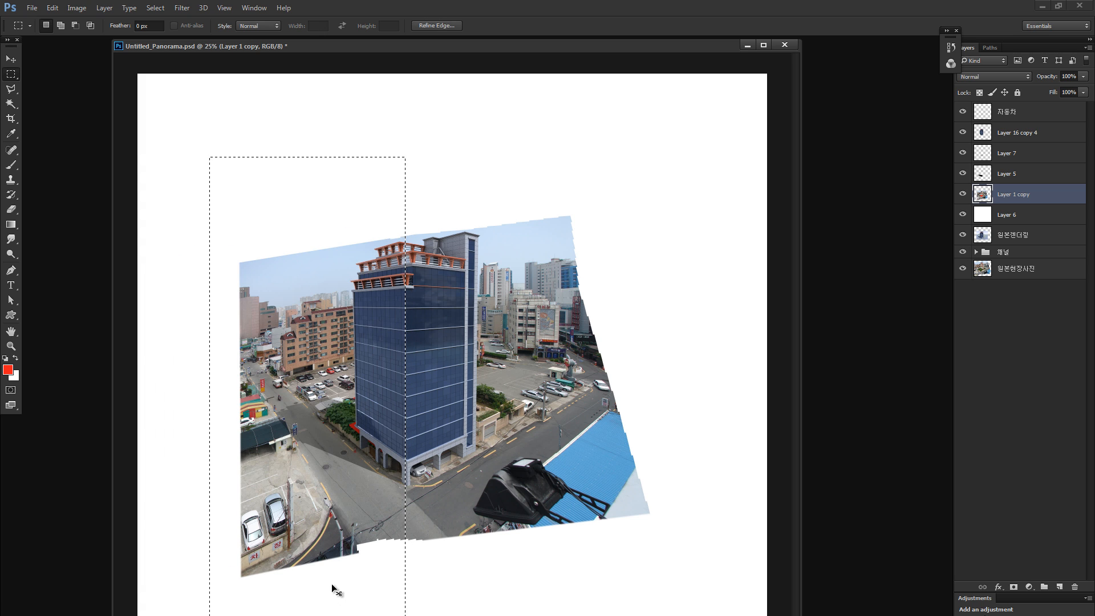
# - Try skewing the selected left part of the site photo vertically by about 6.83 degrees
pyautogui.hotkey('ctrl', 't')
pyautogui.moveTo(212, 381); pyautogui.dragTo(211, 365)
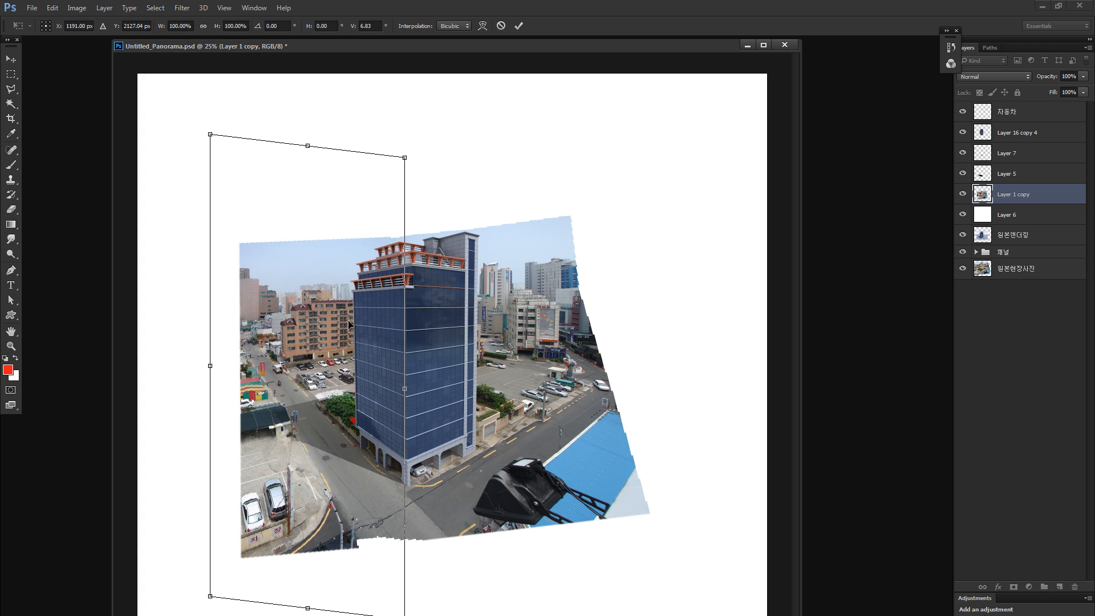
pyautogui.press('Return')
pyautogui.press('m')
pyautogui.hotkey('ctrl', 'd')
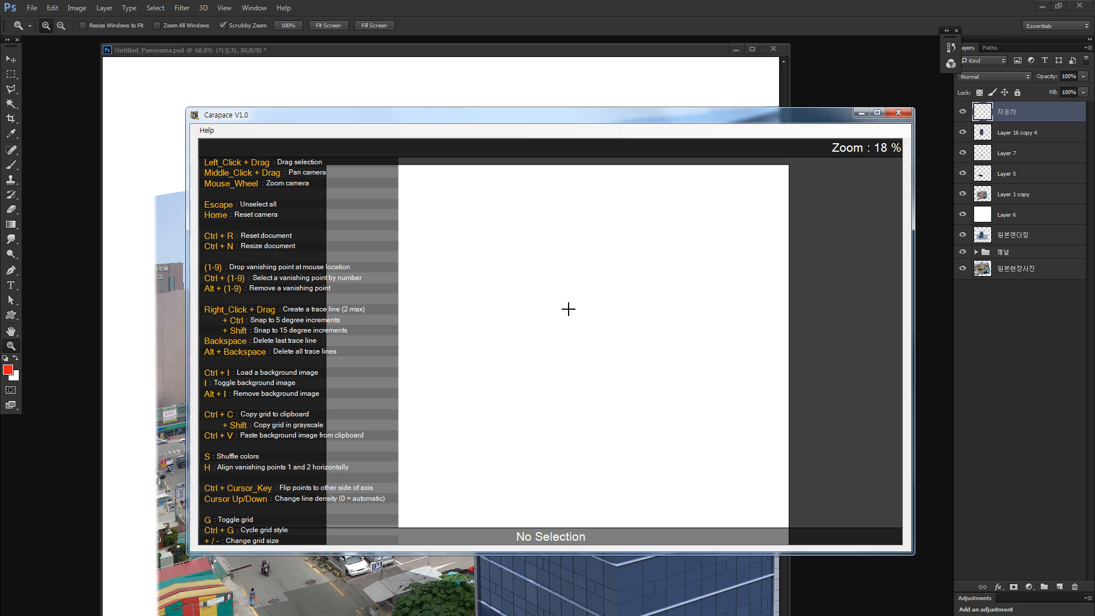
# - Switch to Carapace and load the Untitled_Panorama copy image as the background
pyautogui.hotkey('ctrl', 'i')
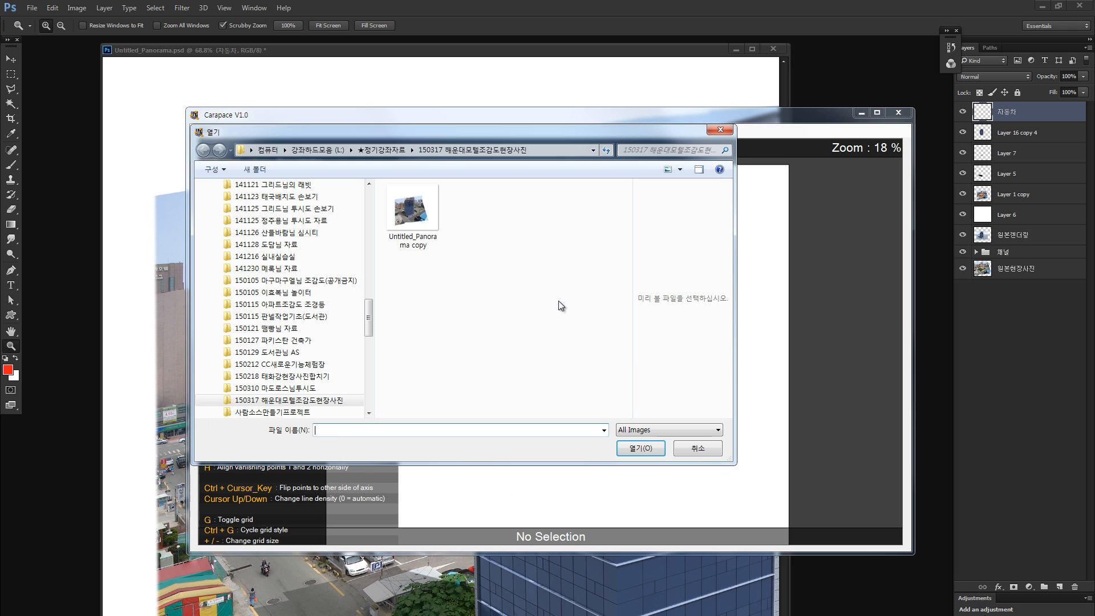
pyautogui.click(426, 219)
pyautogui.doubleClick(427, 218)
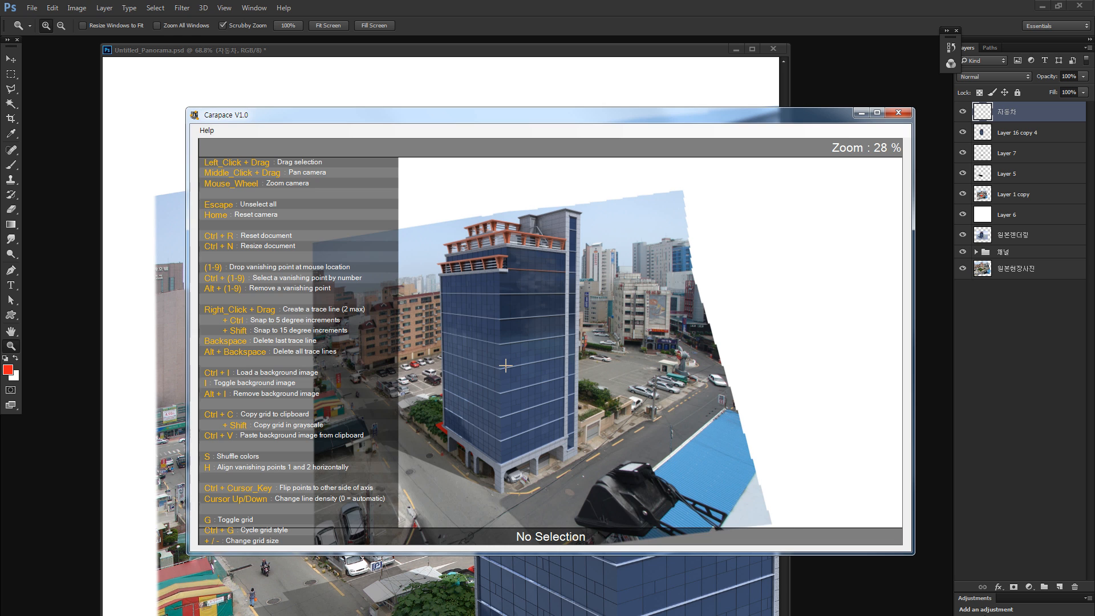
# - Trace two floor lines on the tower's right face and place vanishing point 1 at their intersection
pyautogui.scroll(4, 505, 365)
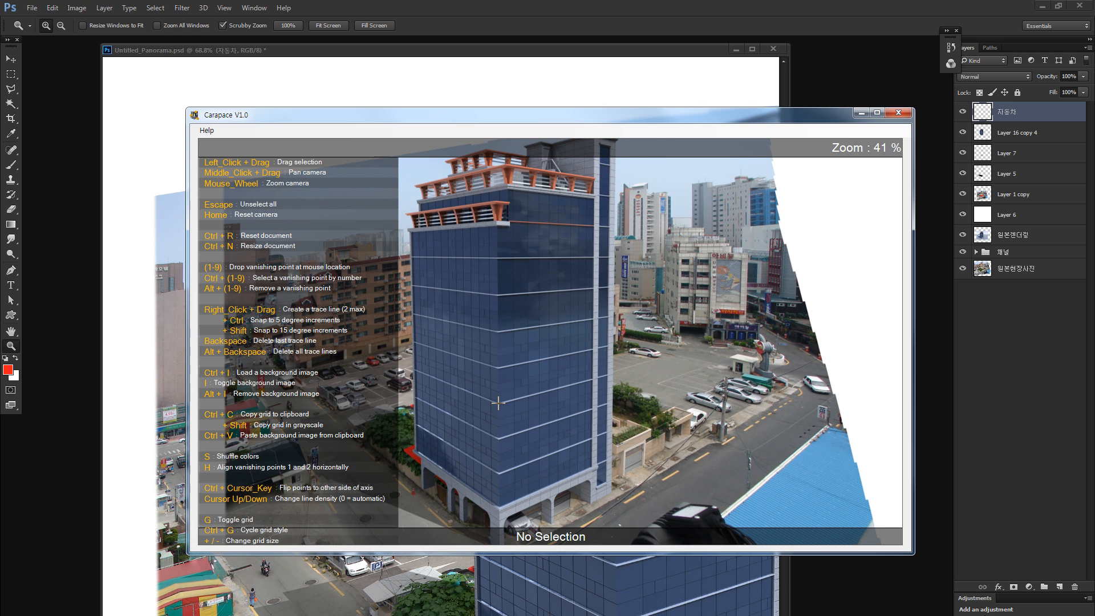
pyautogui.moveTo(498, 402); pyautogui.dragTo(641, 364)
pyautogui.moveTo(496, 258)
pyautogui.mouseDown()
pyautogui.moveTo(673, 256)
pyautogui.moveTo(621, 257)
pyautogui.mouseUp()
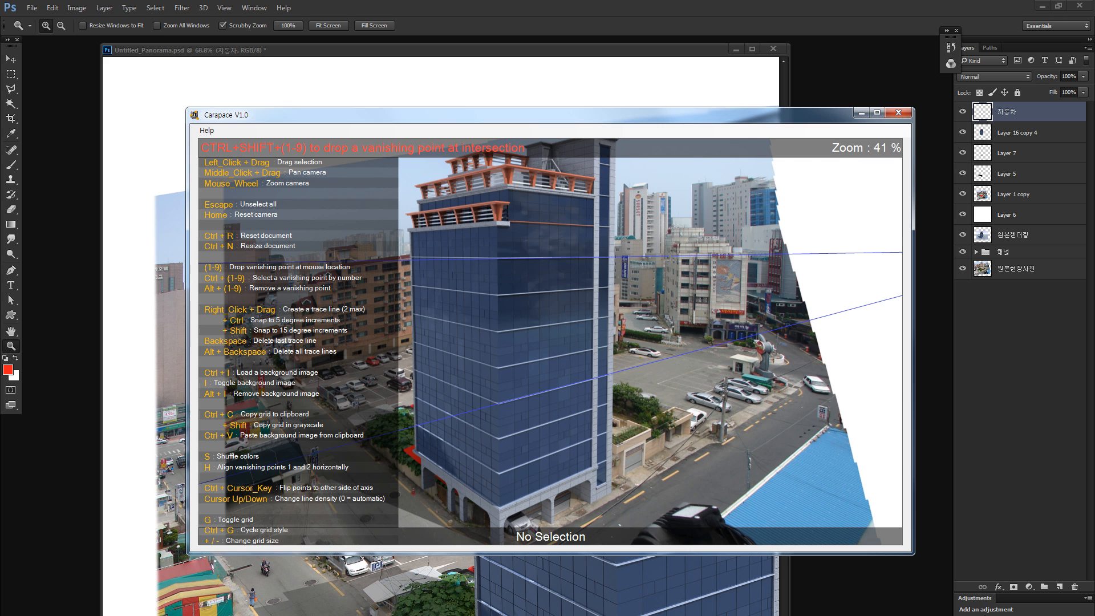
pyautogui.hotkey('ctrl', 'shift', '1')
pyautogui.hotkey('ctrl', 'shift', '1')
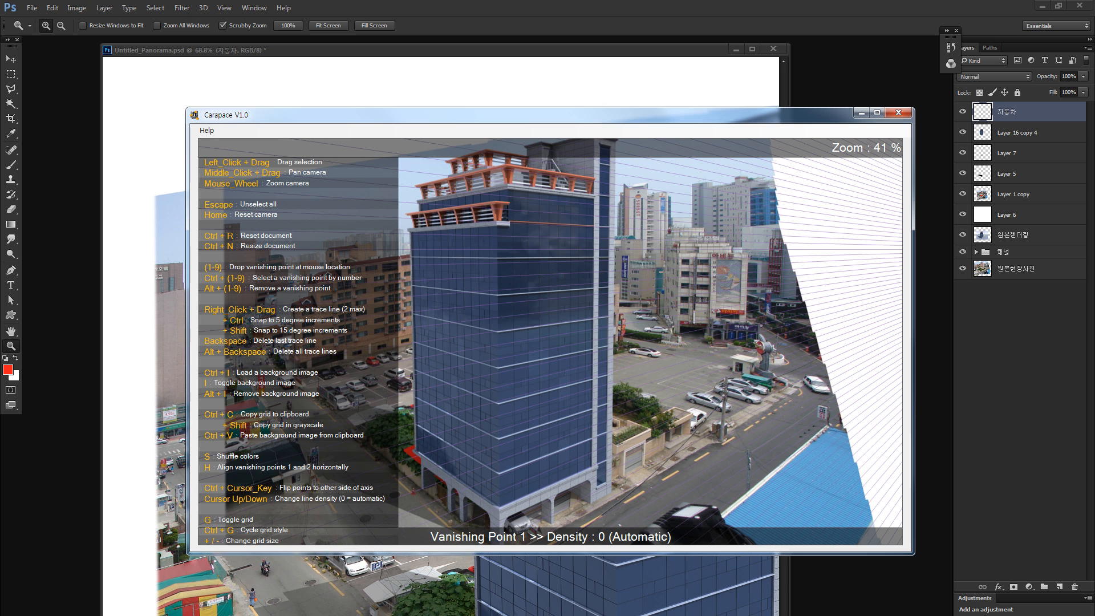
# - Switch back to Photoshop, paste the perspective grid as a new layer above the others, and blend it with Multiply
pyautogui.click(624, 76)
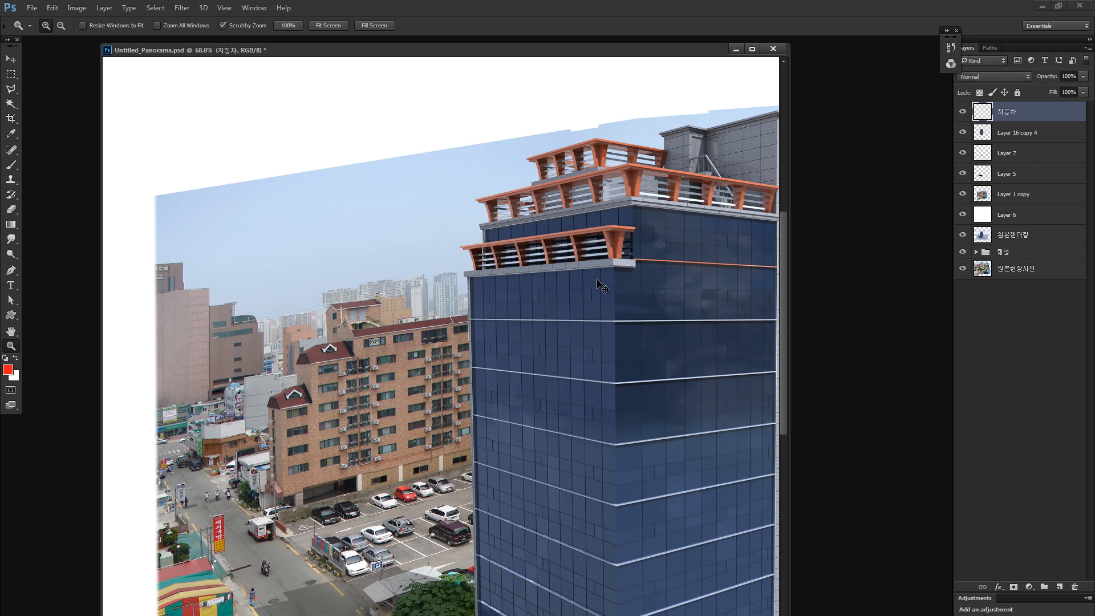
pyautogui.hotkey('ctrl', 'v')
pyautogui.hotkey('ctrl', '-')
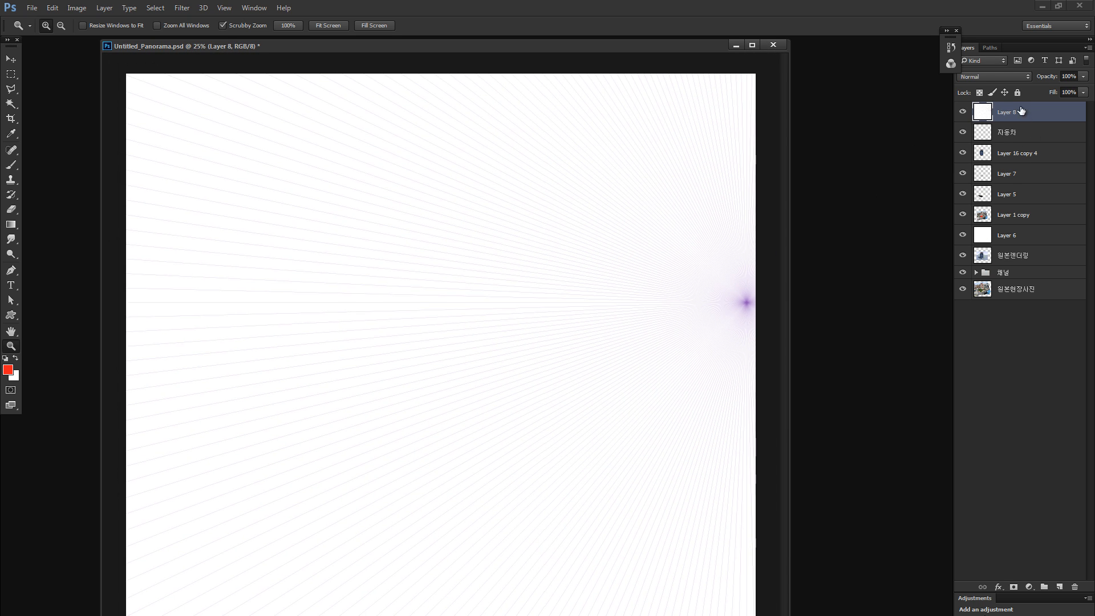
pyautogui.click(980, 76)
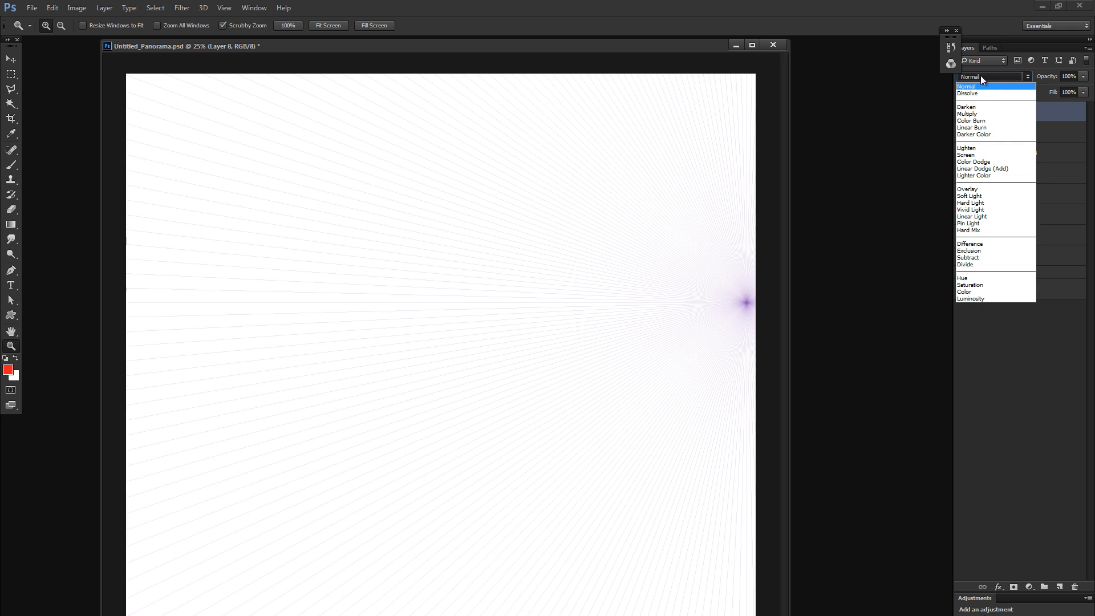
pyautogui.click(978, 114)
# - Recolour the perspective grid on Layer 8 to red with Hue/Saturation, using hue +73 and a strongly raised saturation
pyautogui.moveTo(374, 257); pyautogui.dragTo(455, 242)
pyautogui.hotkey('ctrl', 'u')
pyautogui.click(897, 344)
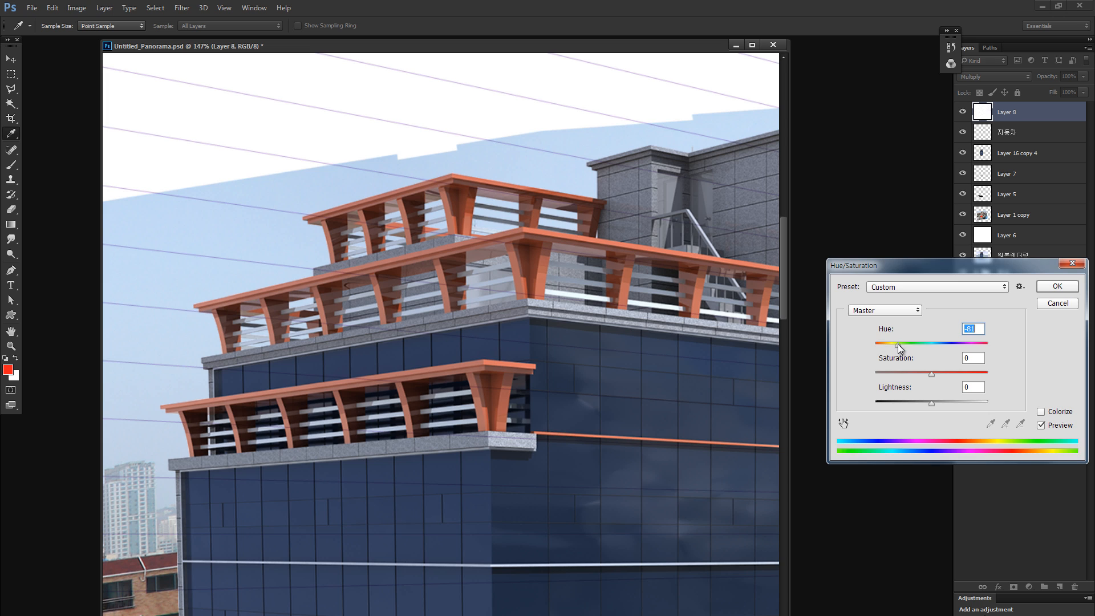
pyautogui.moveTo(897, 344); pyautogui.dragTo(980, 373)
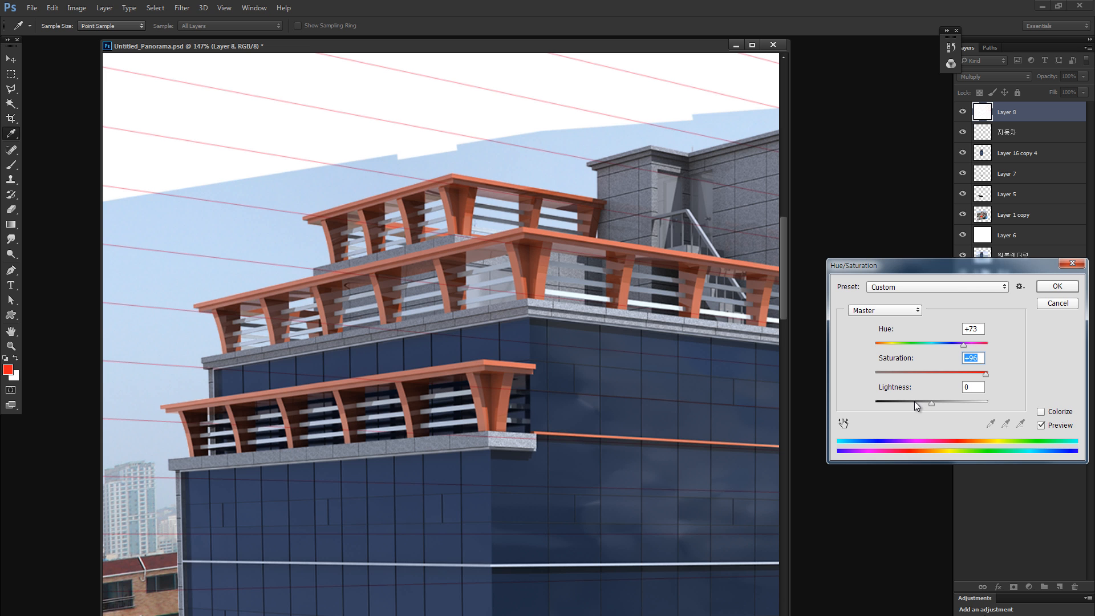
pyautogui.moveTo(915, 402); pyautogui.dragTo(929, 401)
pyautogui.click(1048, 289)
pyautogui.press('z')
pyautogui.hotkey('ctrl', '0')
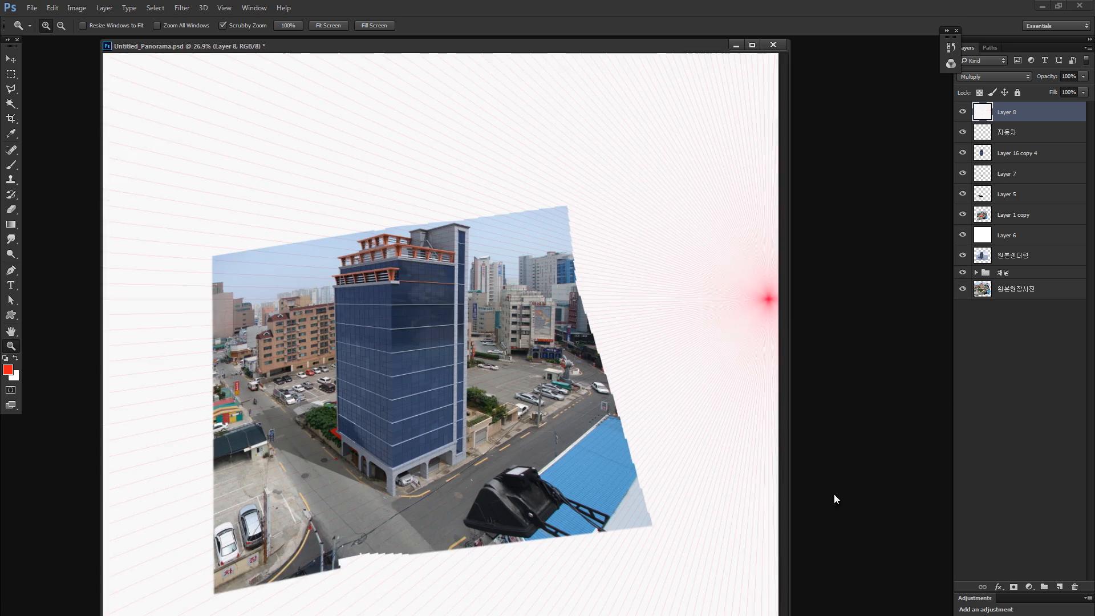
pyautogui.moveTo(299, 331); pyautogui.dragTo(329, 313)
pyautogui.hotkey('ctrl', '0')
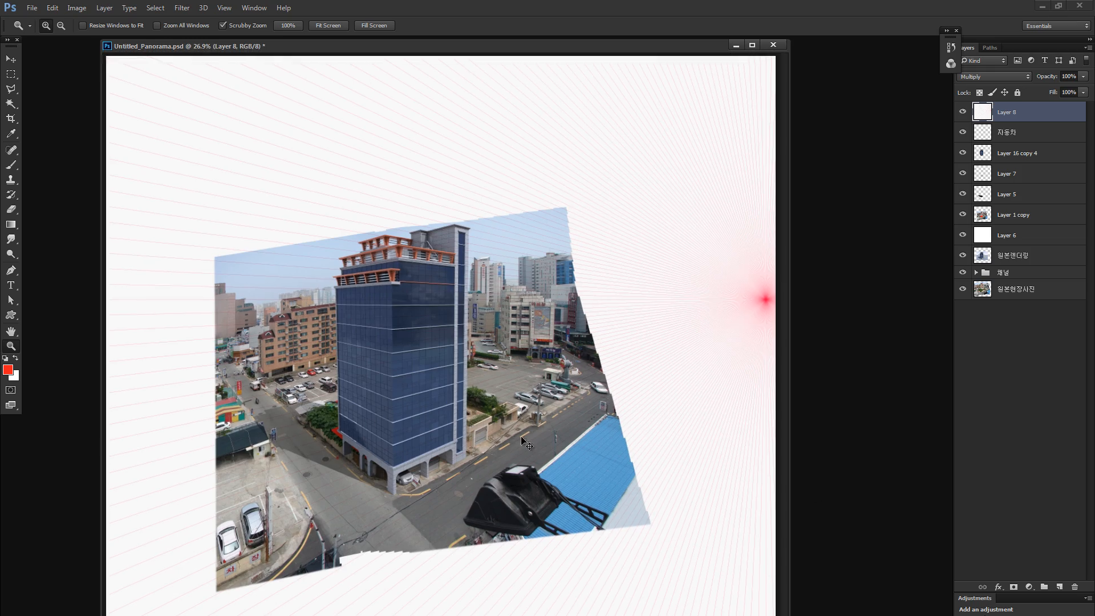
# - Select the left part of the photo on Layer 1 copy, up to the tower's front corner, with a rectangular marquee
pyautogui.click(995, 216)
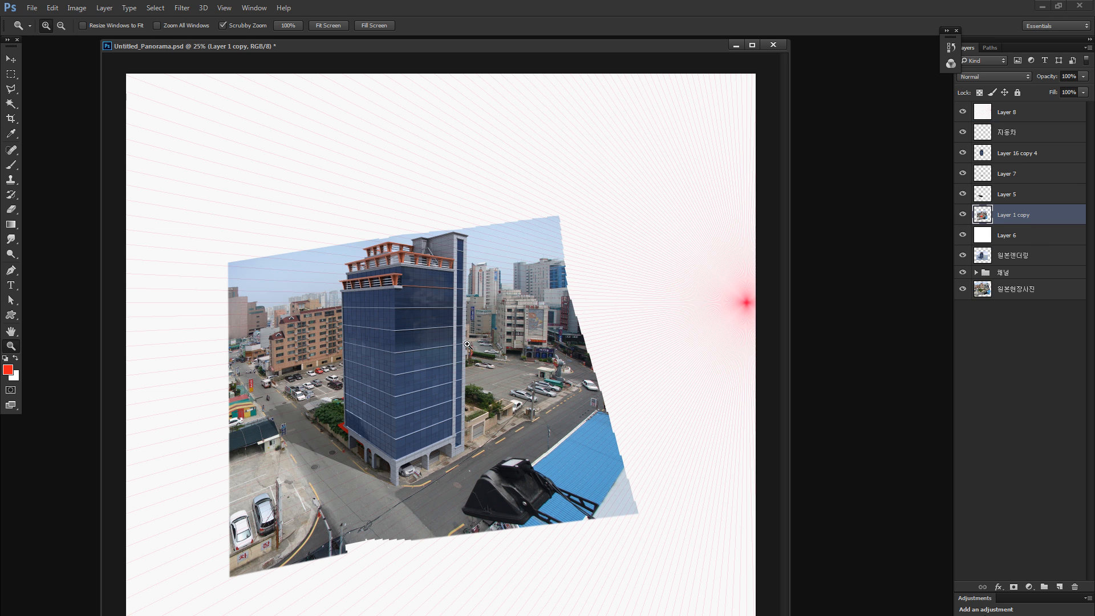
pyautogui.press('m')
pyautogui.moveTo(175, 169); pyautogui.dragTo(395, 608)
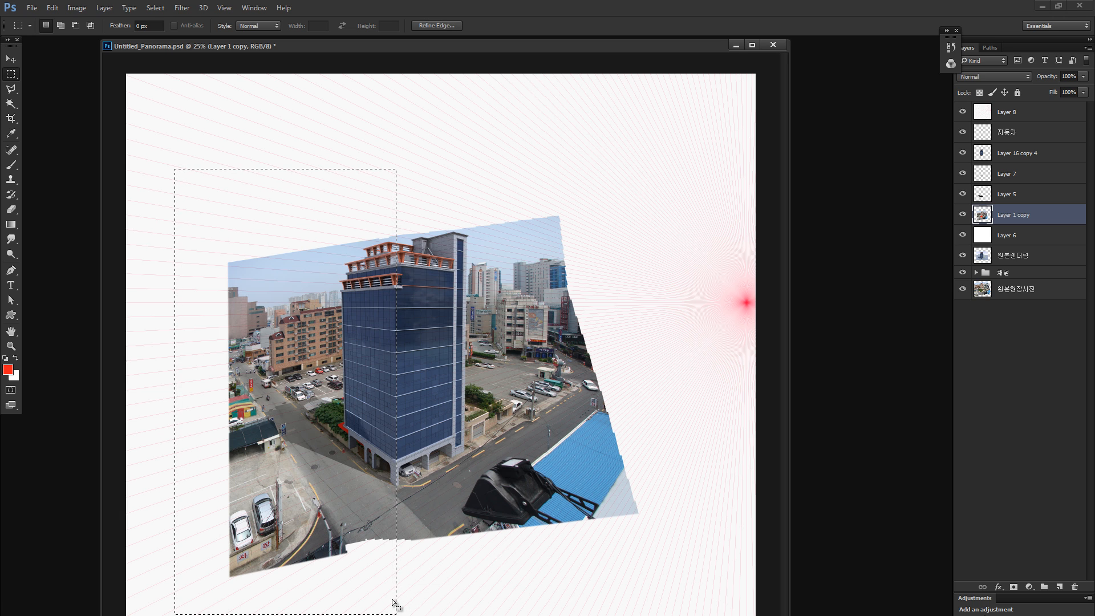
pyautogui.moveTo(383, 484); pyautogui.dragTo(313, 433)
pyautogui.hotkey('ctrl', 'z')
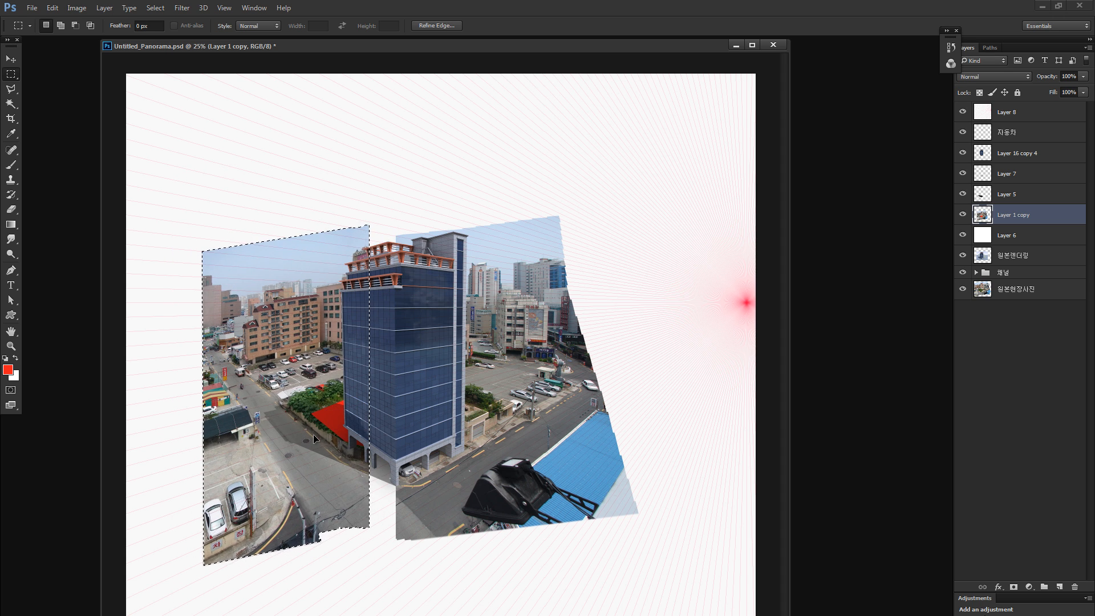
pyautogui.hotkey('ctrl', 'z')
# - Skew the selected left part of the photo vertically by 7.65° so its building lines follow the perspective grid, then deselect
pyautogui.hotkey('ctrl', 't')
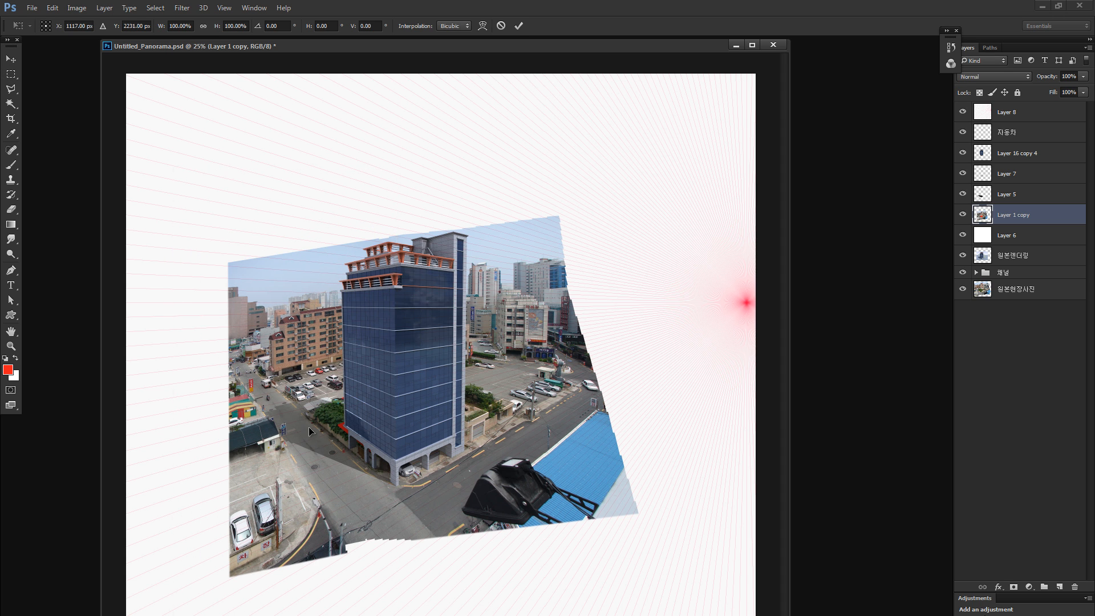
pyautogui.moveTo(170, 392); pyautogui.dragTo(189, 369)
pyautogui.hotkey('ctrl', '+')
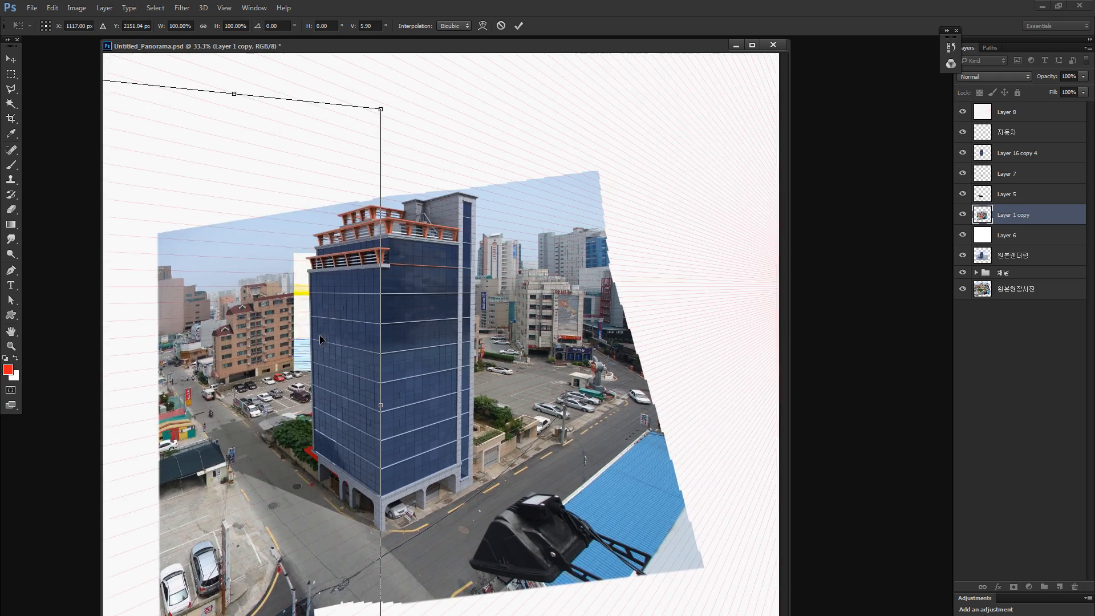
pyautogui.hotkey('ctrl', '+')
pyautogui.hscroll(-5, 343, 342)
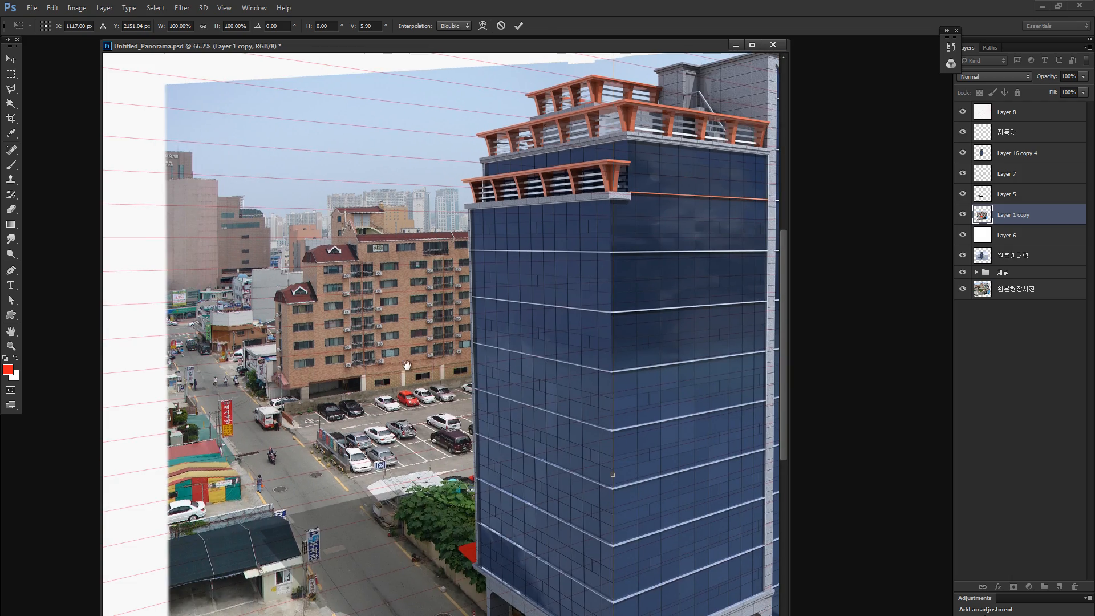
pyautogui.hscroll(-3, 407, 359)
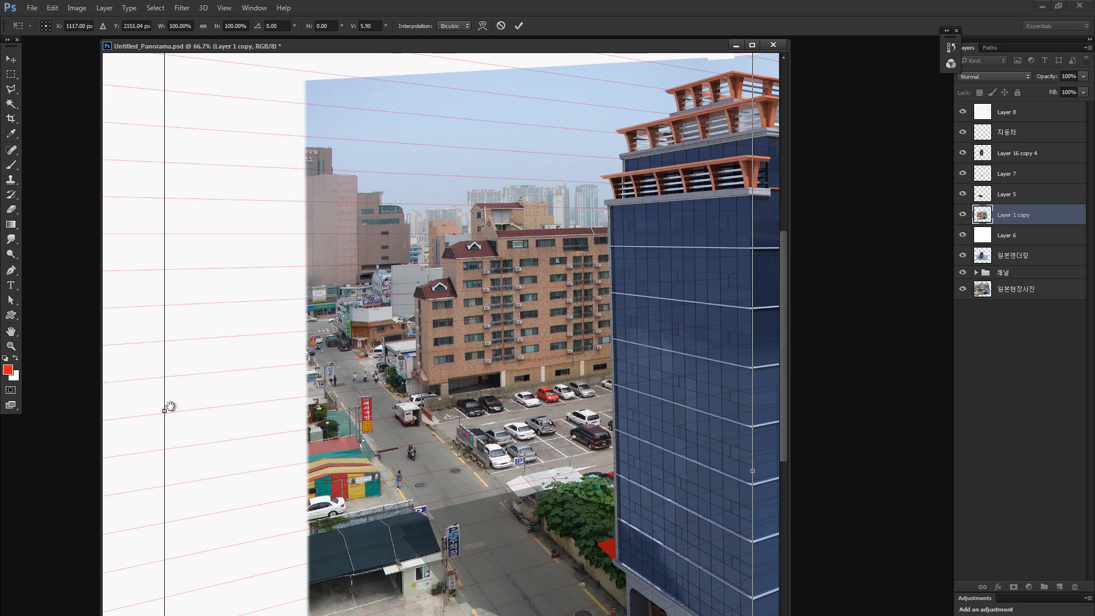
pyautogui.moveTo(167, 403)
pyautogui.mouseDown()
pyautogui.moveTo(166, 416)
pyautogui.moveTo(172, 391)
pyautogui.mouseUp()
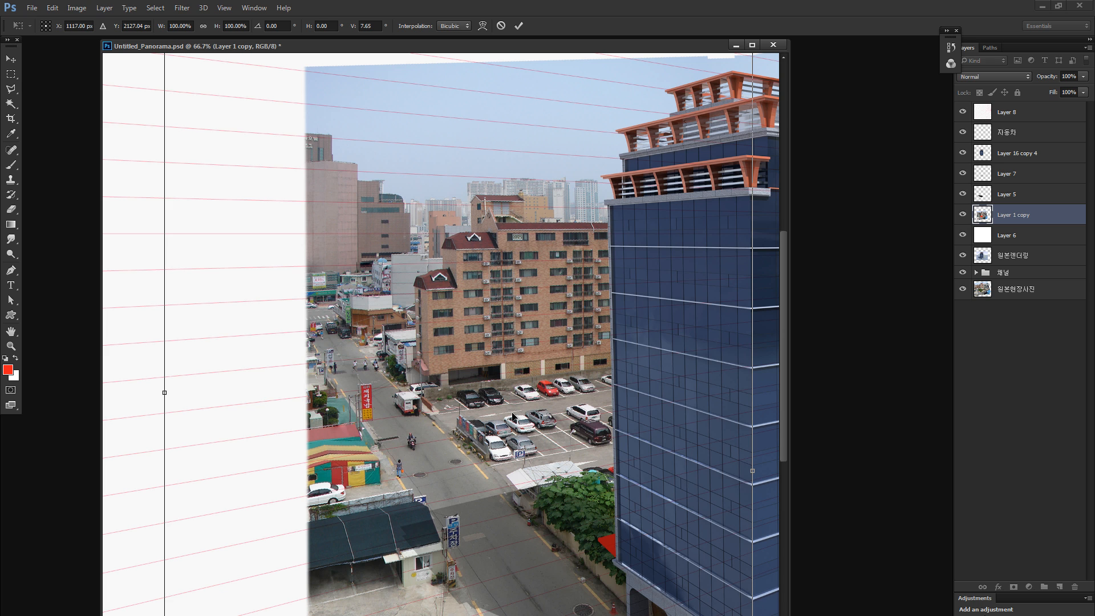
pyautogui.press('Return')
pyautogui.press('m')
pyautogui.hotkey('ctrl', '0')
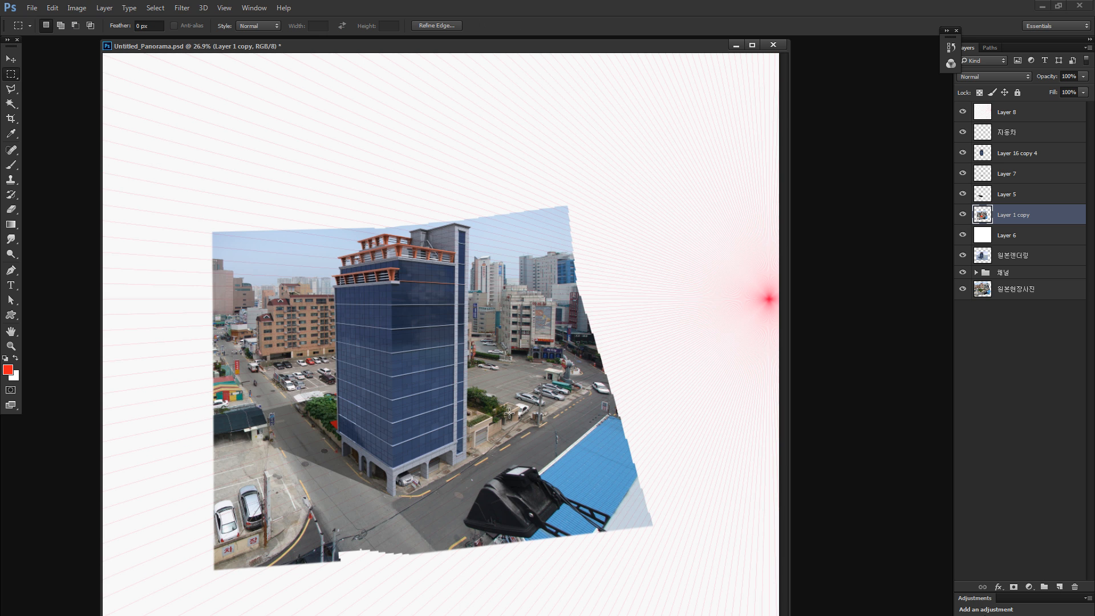
# - Compare the photo before and after the skew, and examine the area around the tower's left face and base
pyautogui.hotkey('ctrl', 'z')
pyautogui.hotkey('ctrl', 'z')
pyautogui.hotkey('ctrl', 'z')
pyautogui.hotkey('ctrl', 'z')
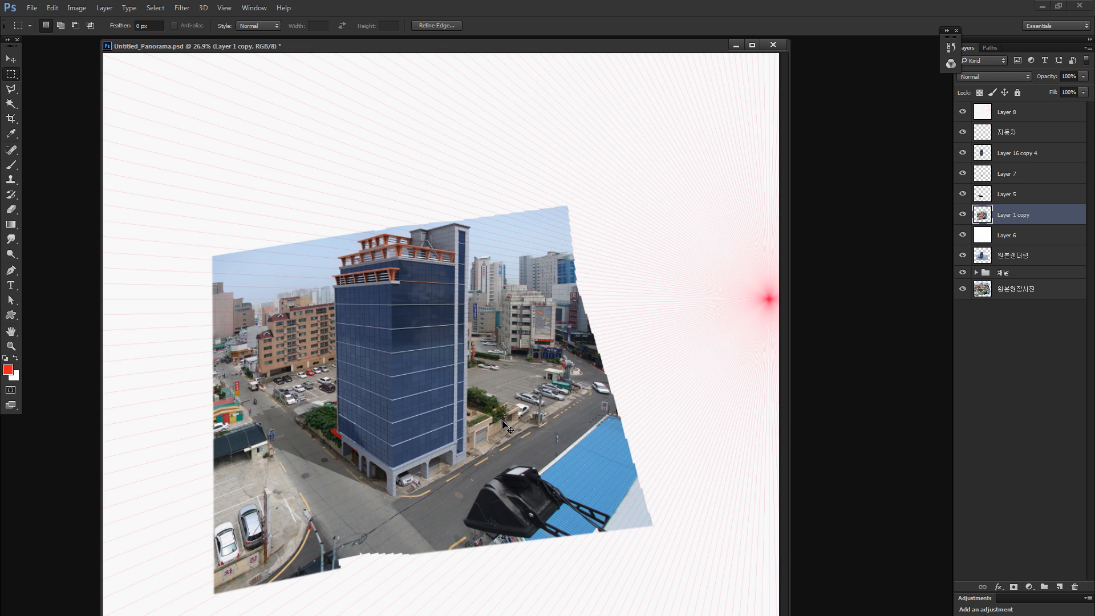
pyautogui.hotkey('ctrl', 'z')
pyautogui.hotkey('ctrl', 'z')
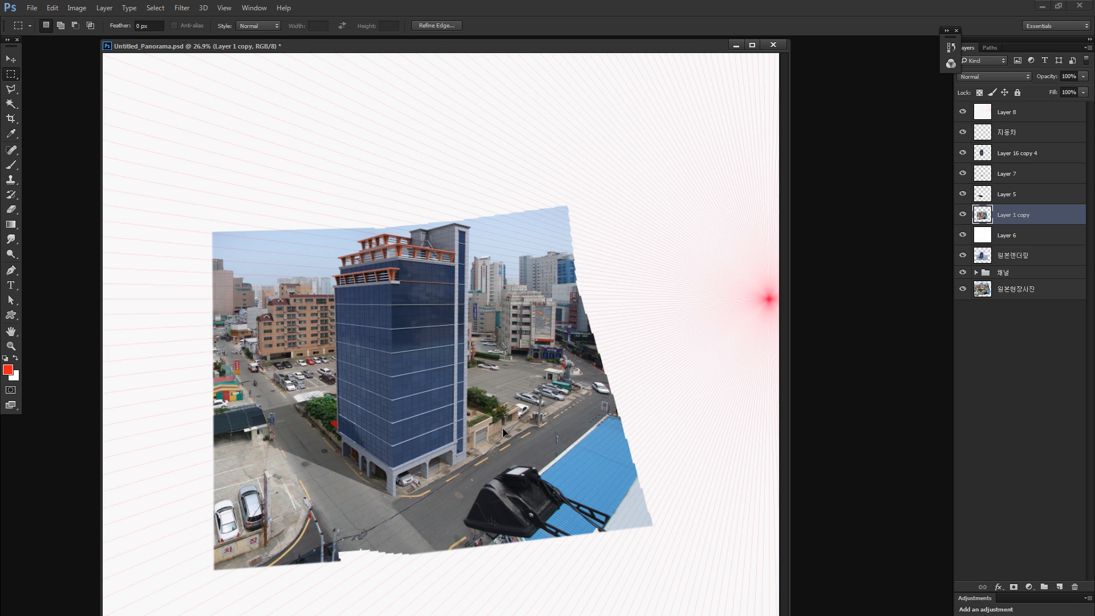
pyautogui.press('z')
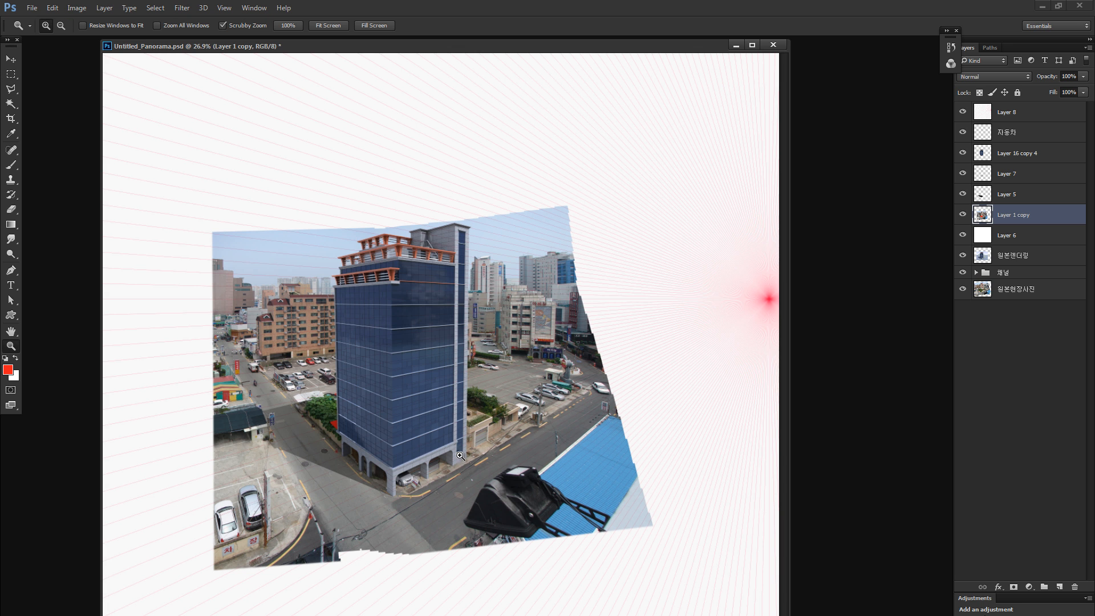
pyautogui.click(336, 424)
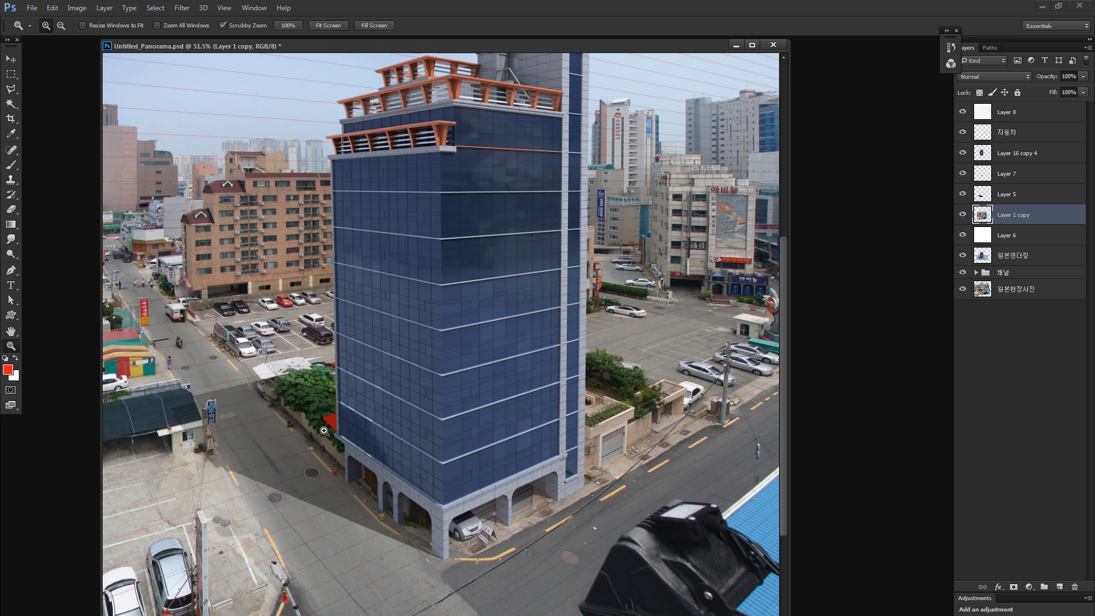
pyautogui.hotkey('ctrl', '0')
pyautogui.hotkey('ctrl', '-')
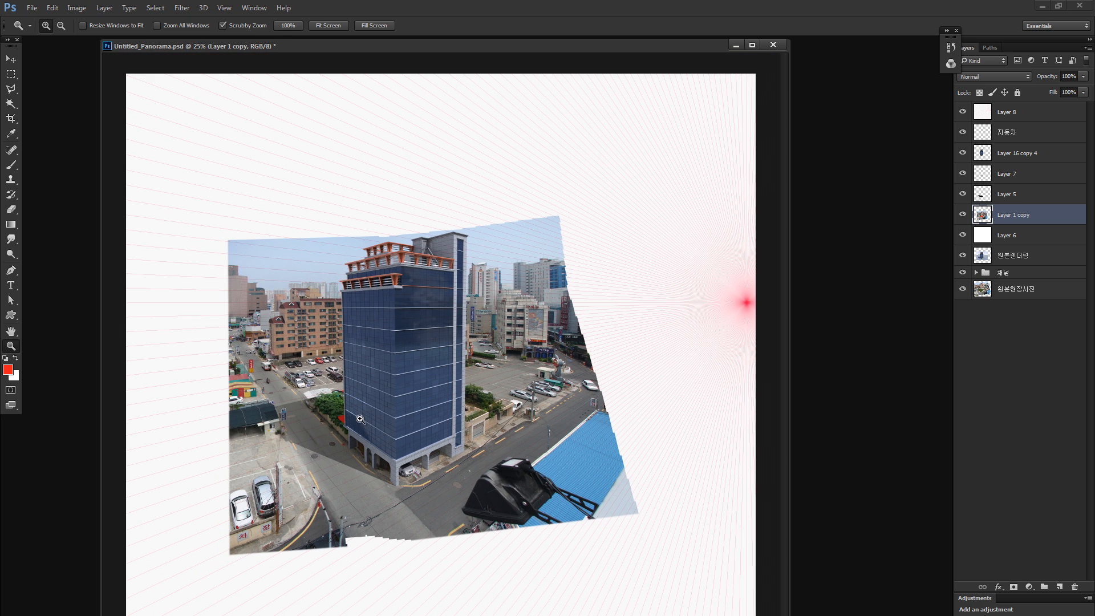
# - Try scaling the photo on Layer 1 copy down to about 92% and repositioning it around the tower's base
pyautogui.hotkey('ctrl', 't')
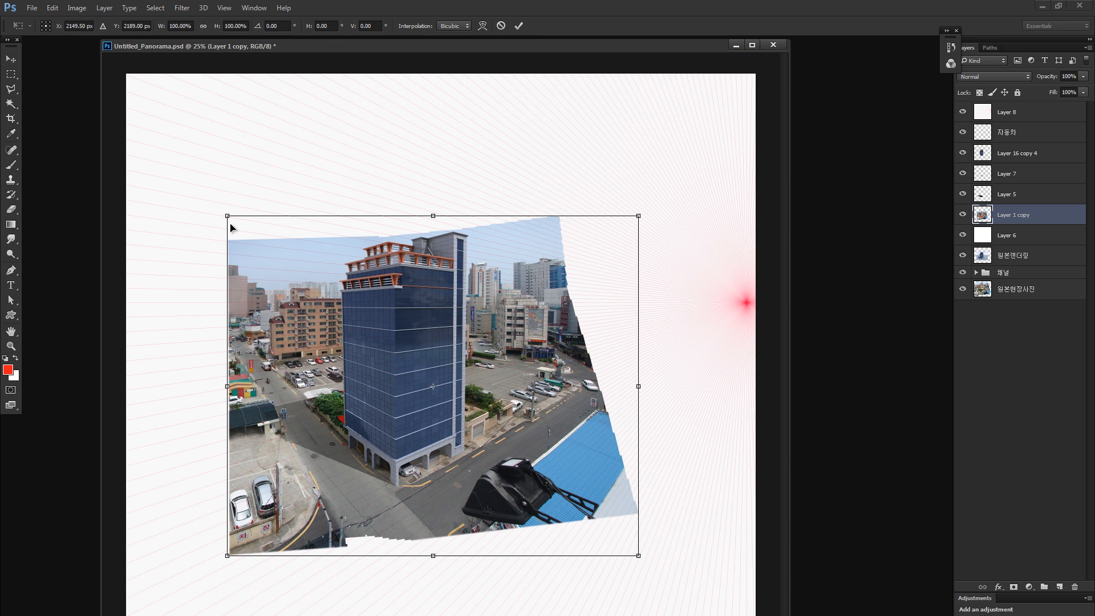
pyautogui.moveTo(227, 215); pyautogui.dragTo(243, 229)
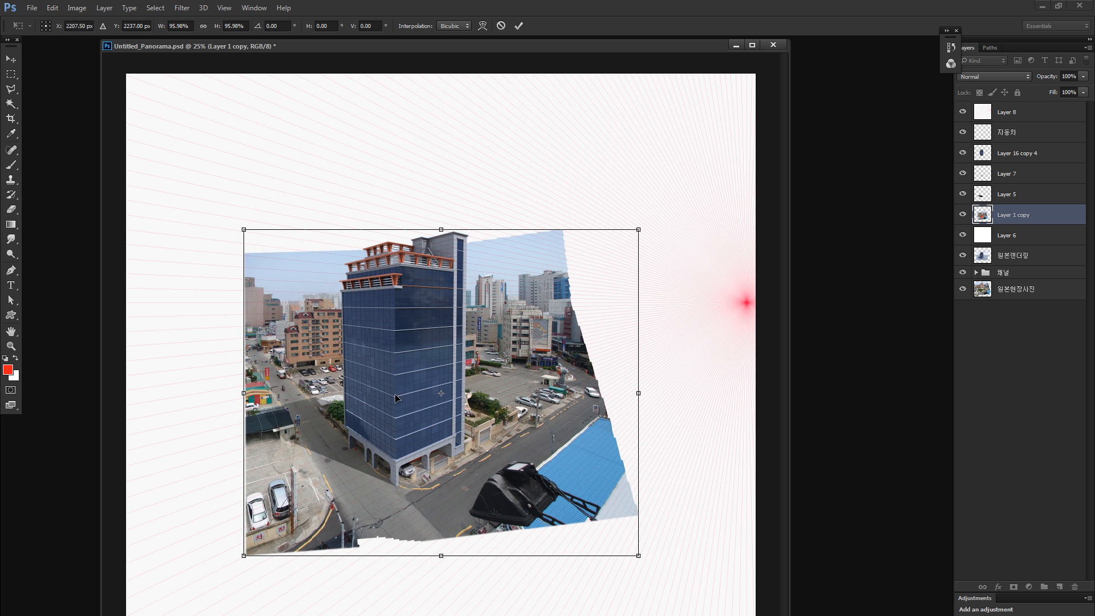
pyautogui.moveTo(388, 388); pyautogui.dragTo(402, 397)
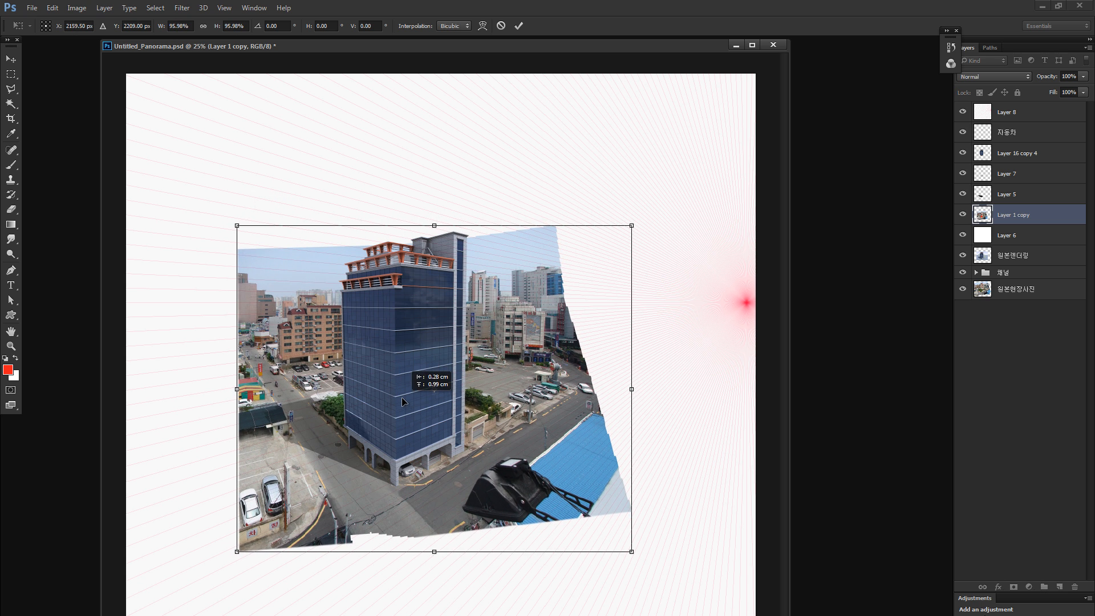
pyautogui.moveTo(237, 226); pyautogui.dragTo(253, 239)
pyautogui.moveTo(389, 392); pyautogui.dragTo(380, 391)
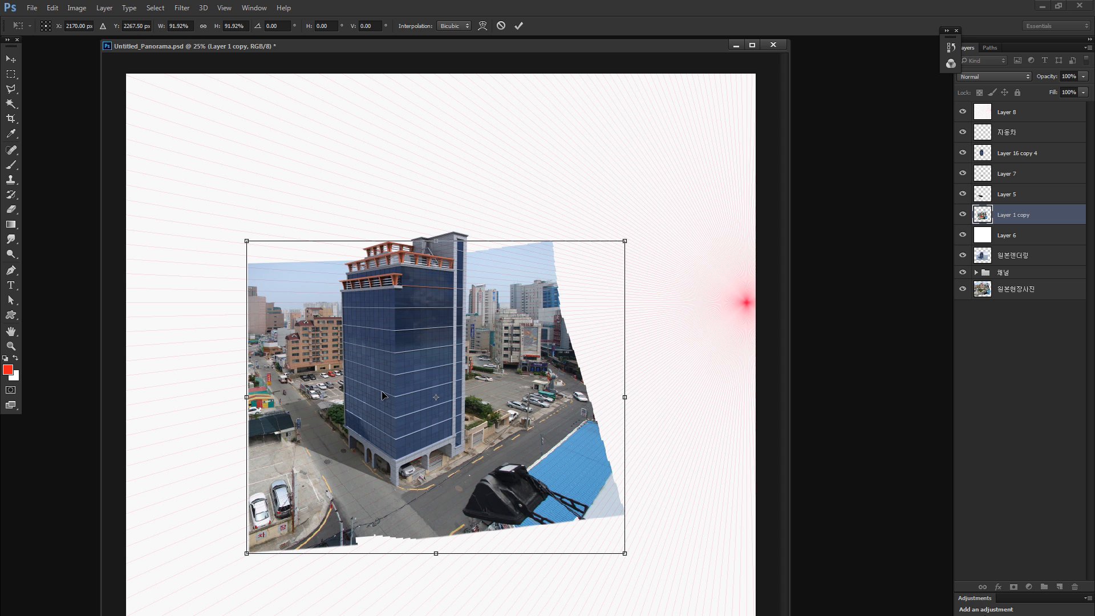
pyautogui.moveTo(246, 240); pyautogui.dragTo(225, 224)
pyautogui.press('Return')
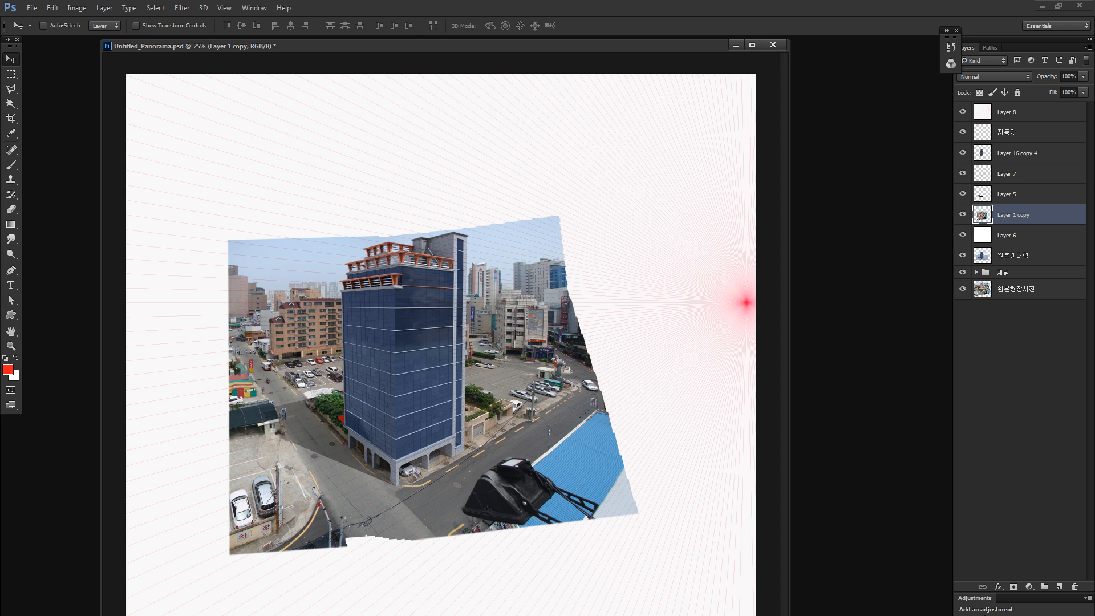
# - Switch to Carapace, reset the document, and load the panorama image as the new background
pyautogui.hotkey('alt', 'Tab')
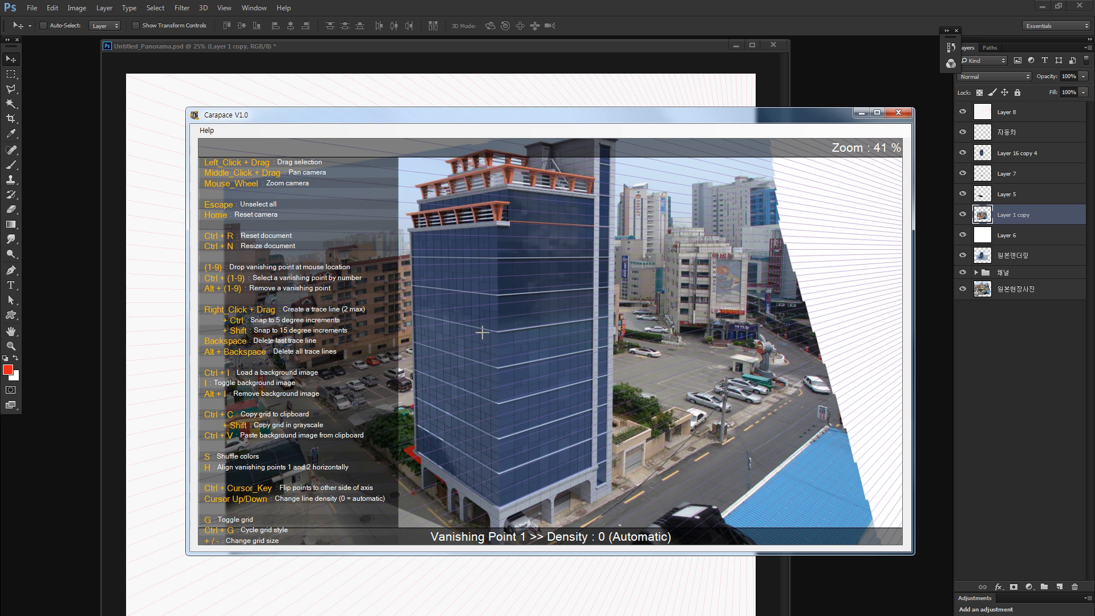
pyautogui.hotkey('ctrl', 'r')
pyautogui.hotkey('ctrl', 'i')
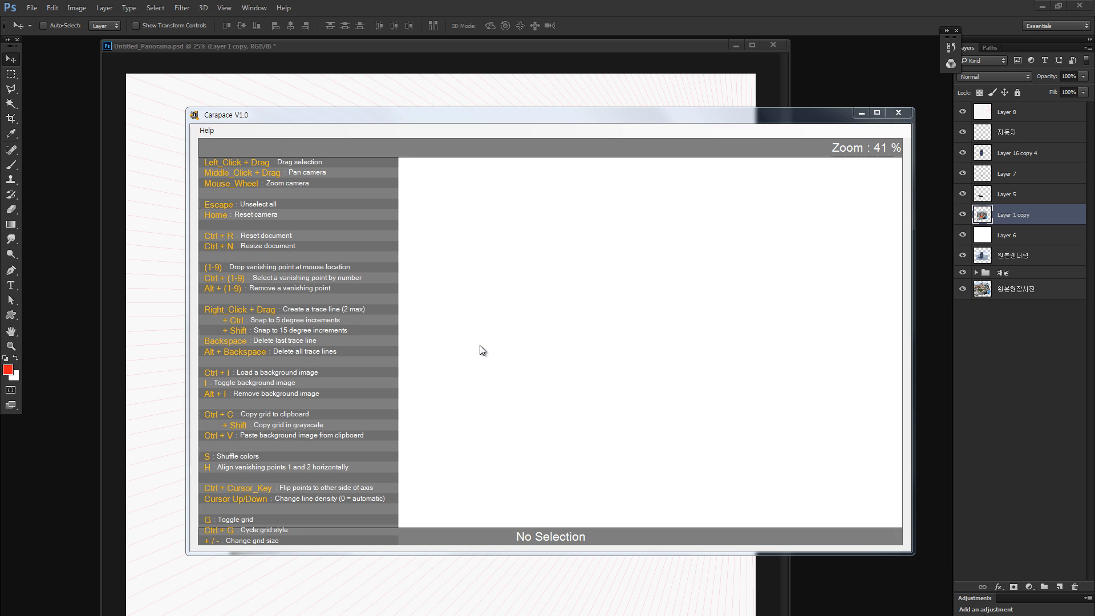
pyautogui.click(414, 212)
pyautogui.doubleClick(416, 215)
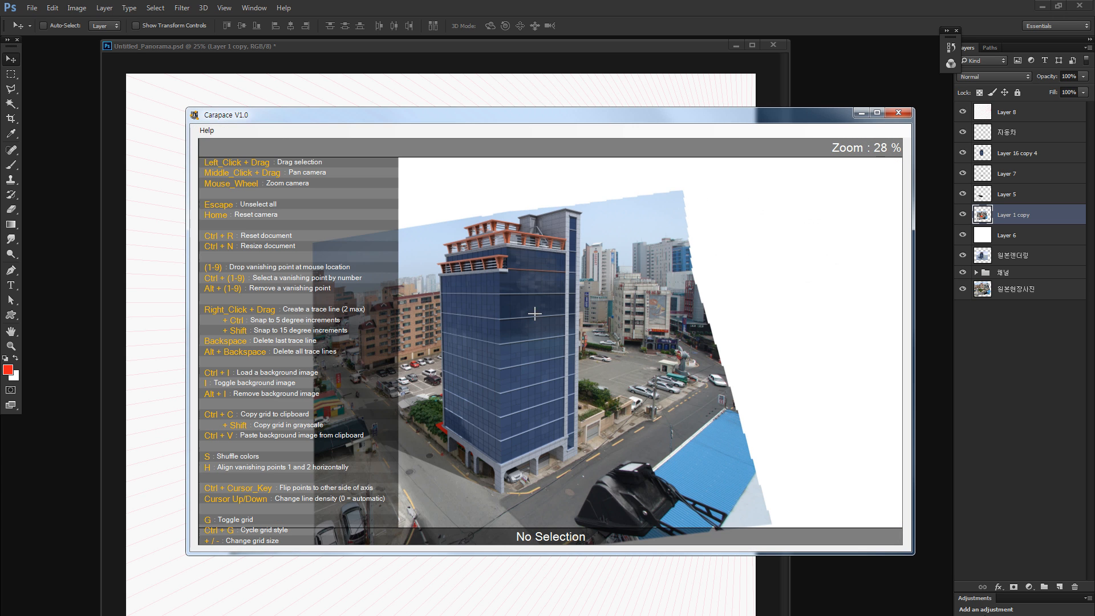
# - Trace two floor lines on the tower's left face and place vanishing point 1 at their intersection
pyautogui.scroll(4, 447, 293)
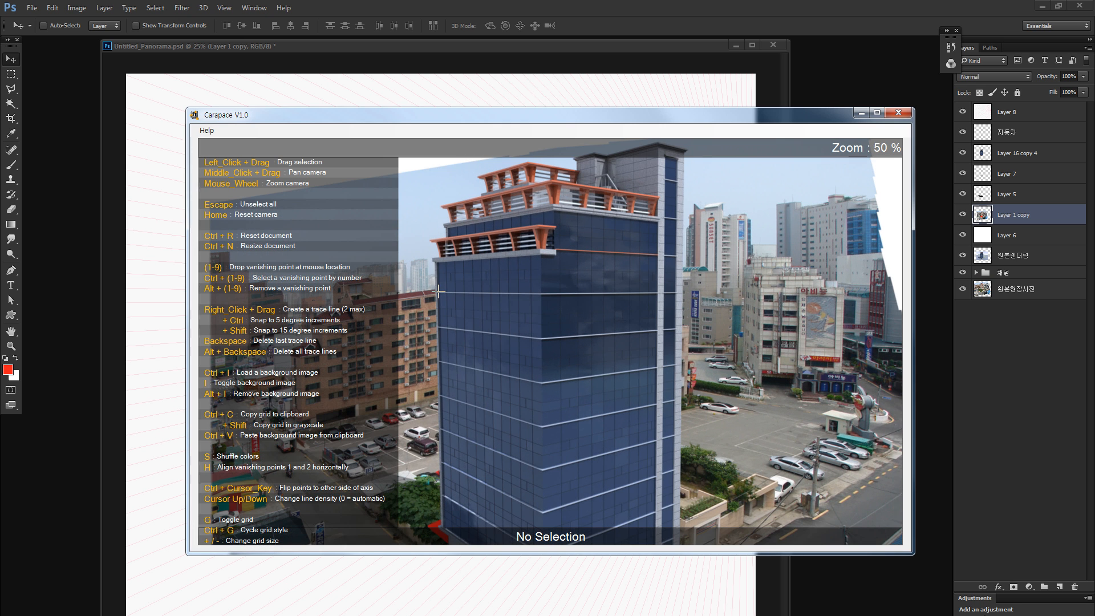
pyautogui.moveTo(436, 292); pyautogui.dragTo(544, 293)
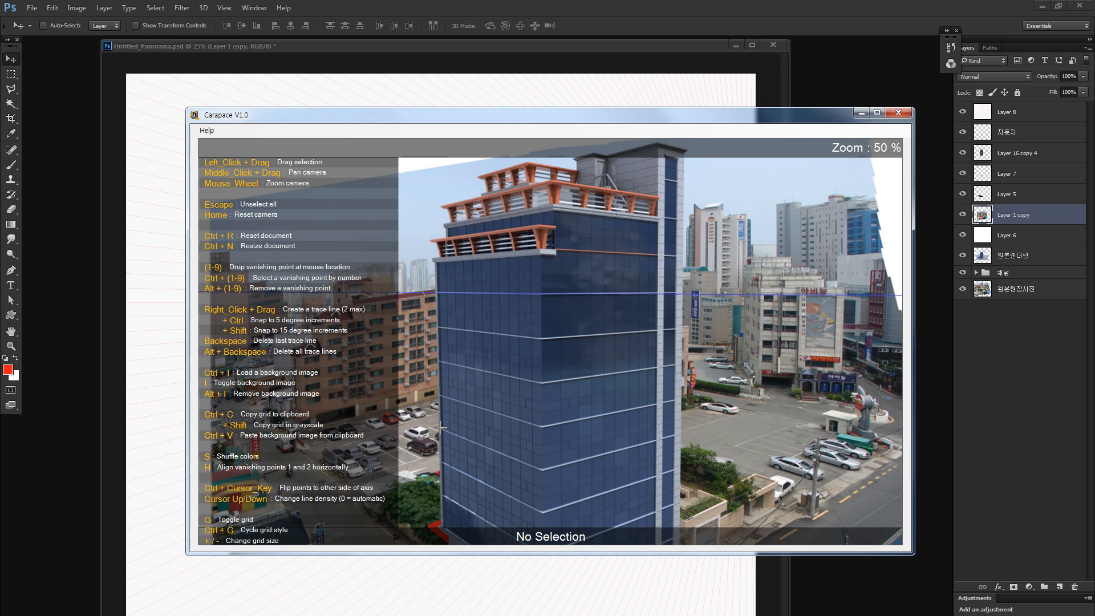
pyautogui.moveTo(442, 428); pyautogui.dragTo(548, 473)
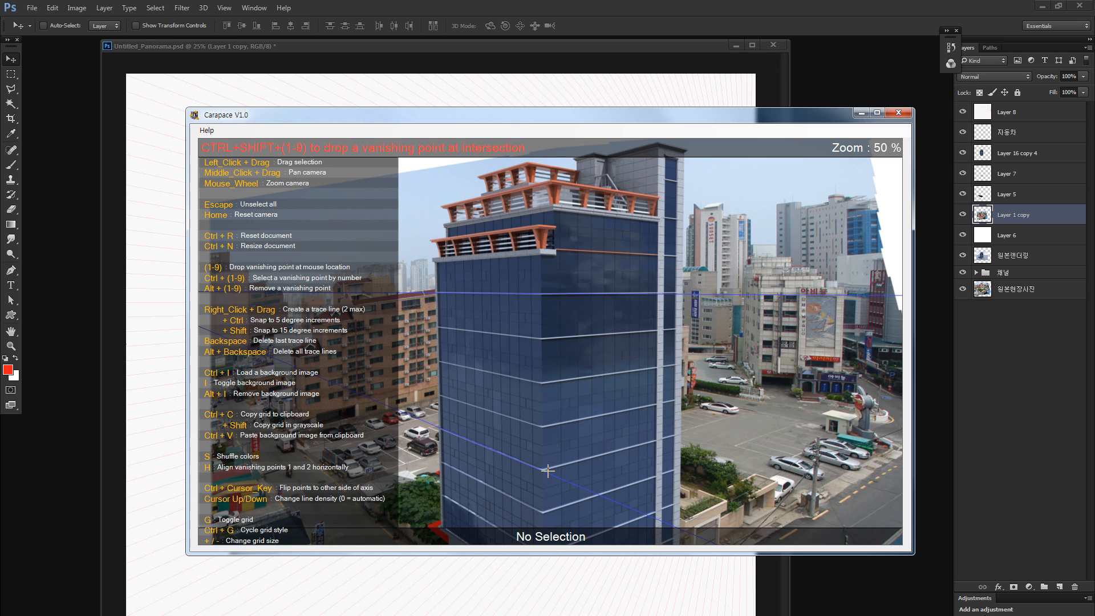
pyautogui.hotkey('ctrl', 'shift', '1')
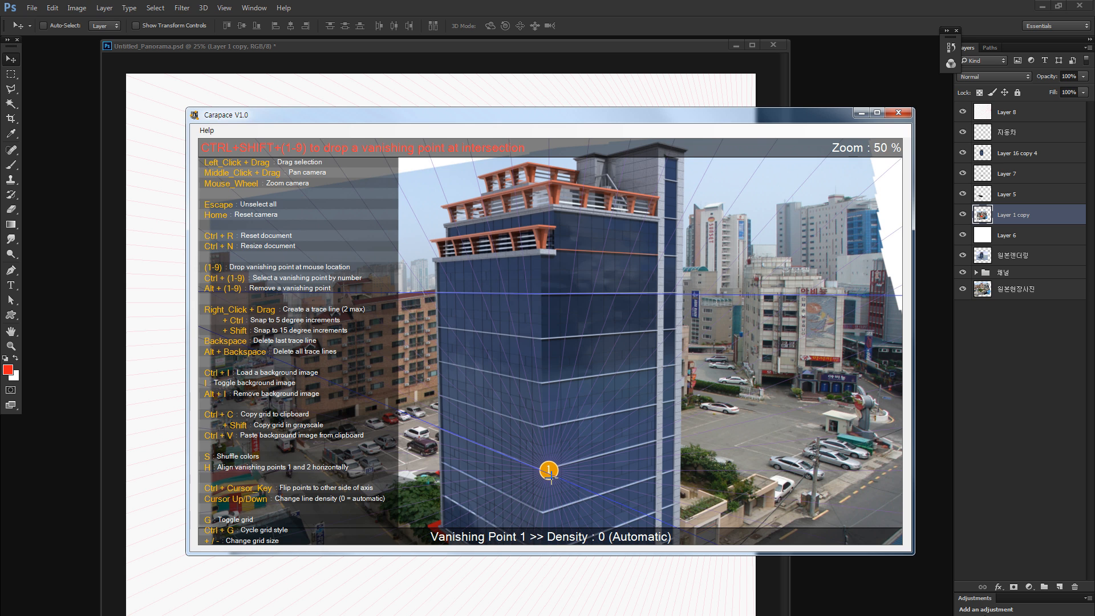
pyautogui.hotkey('ctrl', 'shift', '1')
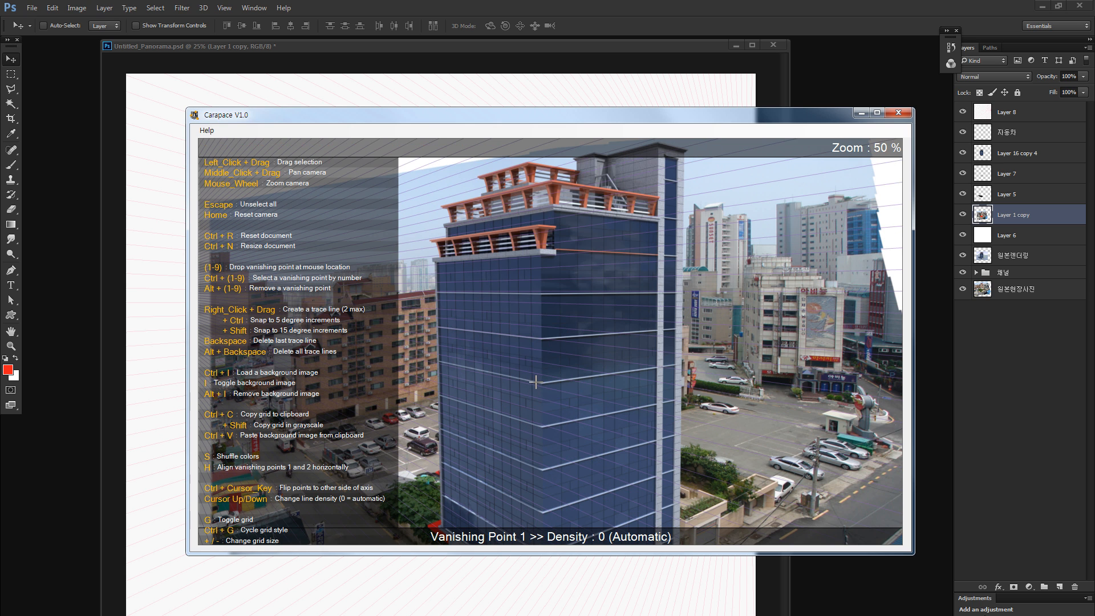
# - Switch back to Photoshop and paste the left-face perspective grid as a new layer directly below Layer 8
pyautogui.click(183, 106)
pyautogui.press('z')
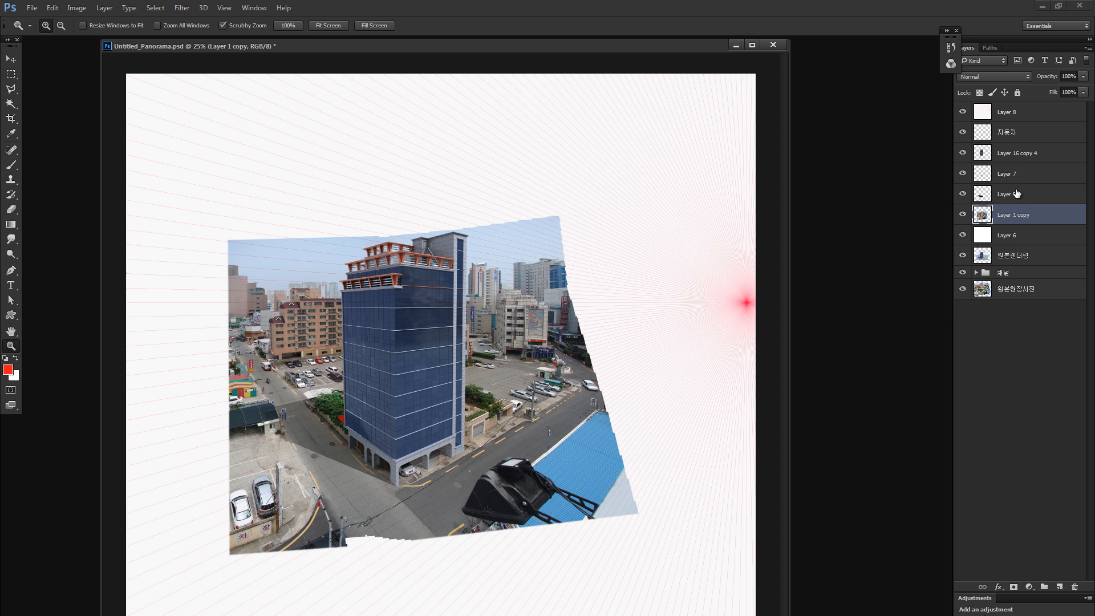
pyautogui.hotkey('ctrl', 'v')
pyautogui.moveTo(1003, 206); pyautogui.dragTo(980, 132)
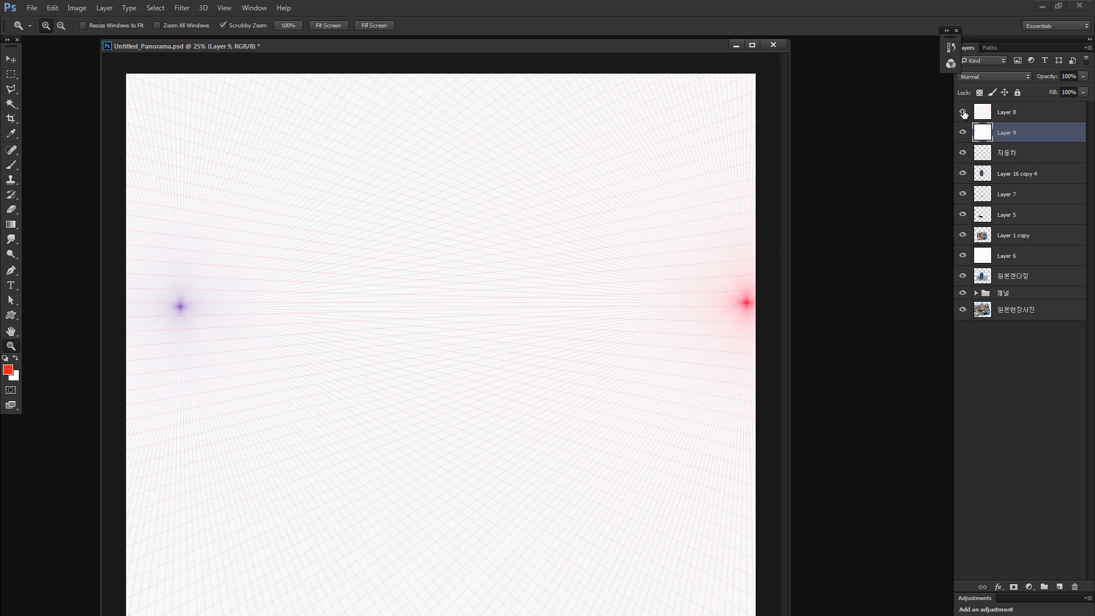
# - Hide Layer 8 and blend the newly pasted grid layer with Multiply
pyautogui.click(962, 112)
pyautogui.click(980, 77)
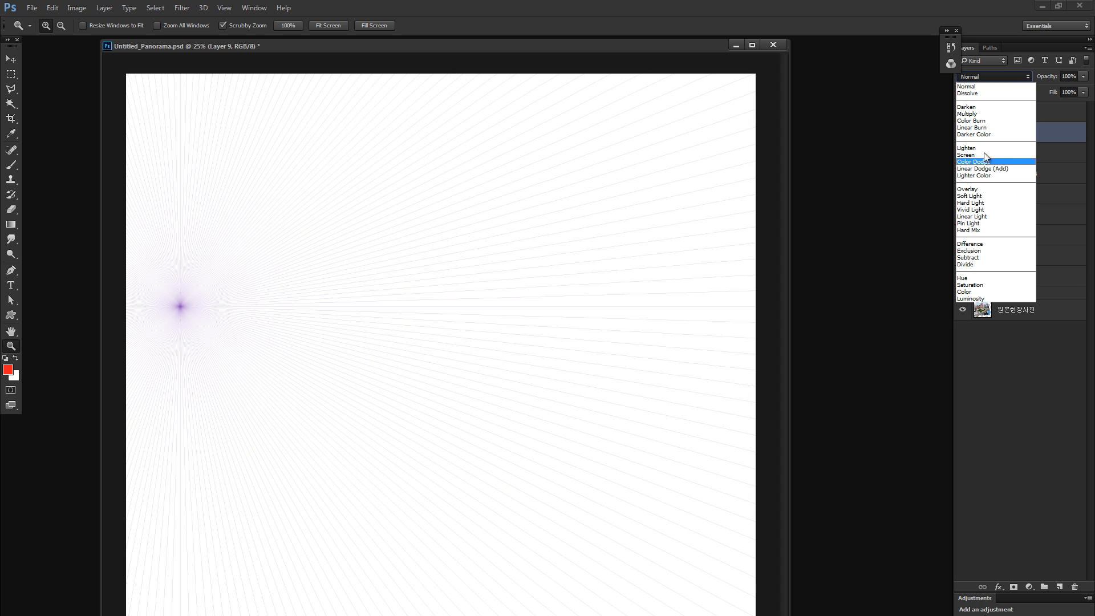
pyautogui.click(984, 105)
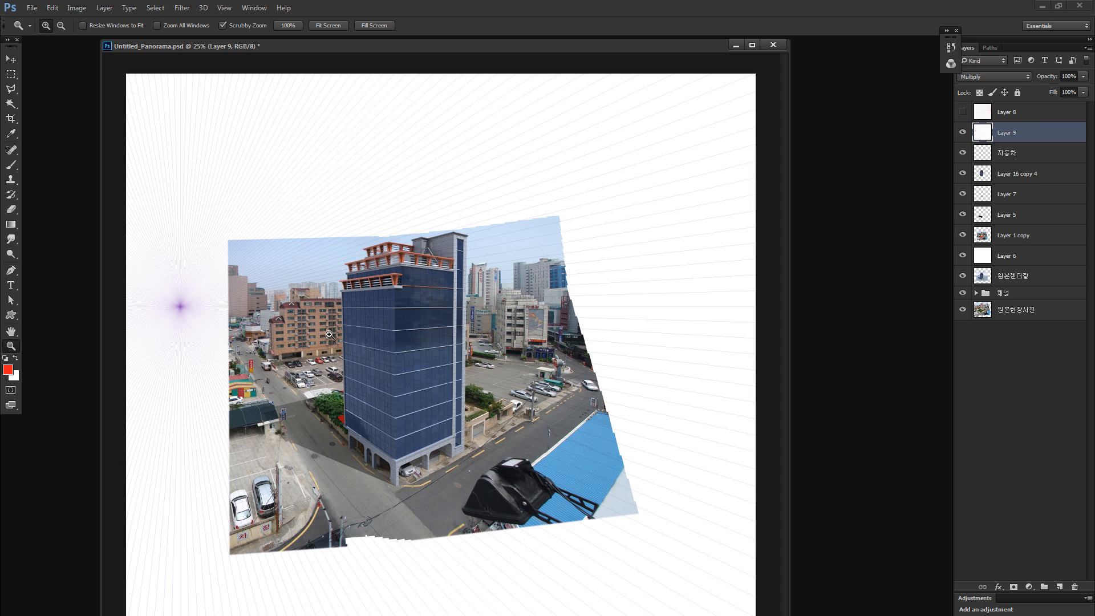
# - Recolour the grid on Layer 9 to pink-red with Hue/Saturation, using hue +54, saturation +82 and a slightly lowered lightness
pyautogui.moveTo(332, 336); pyautogui.dragTo(398, 334)
pyautogui.hotkey('ctrl', 'u')
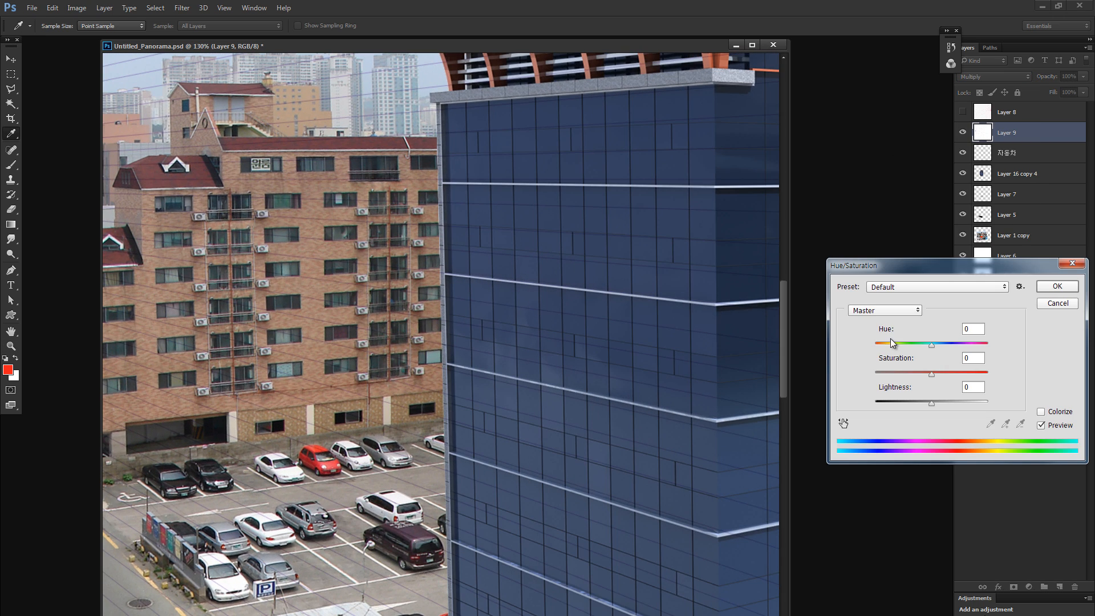
pyautogui.moveTo(890, 343); pyautogui.dragTo(985, 374)
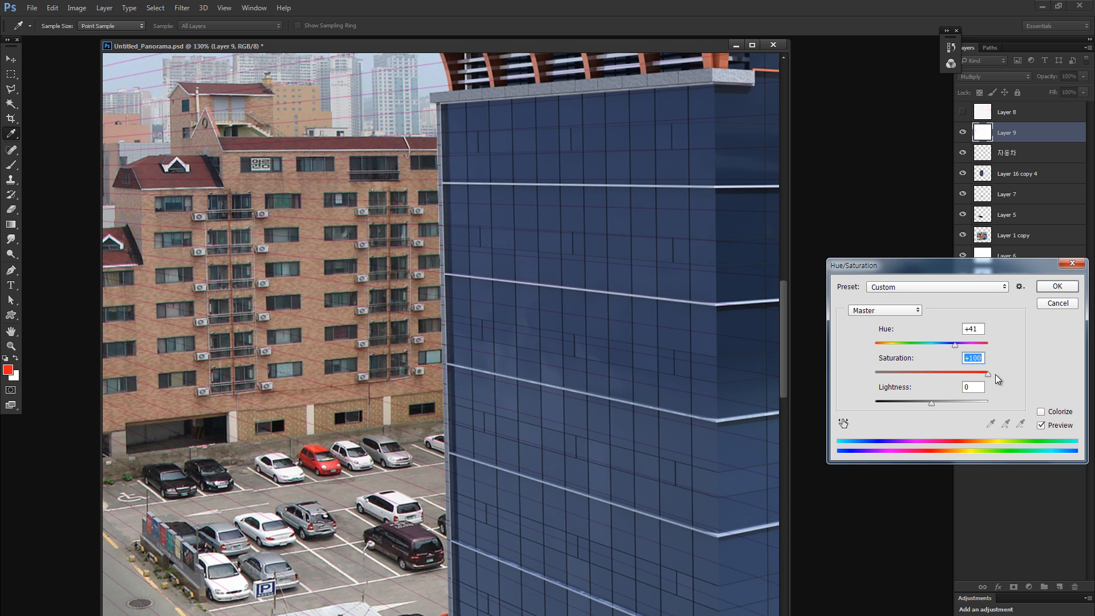
pyautogui.moveTo(928, 407); pyautogui.dragTo(927, 402)
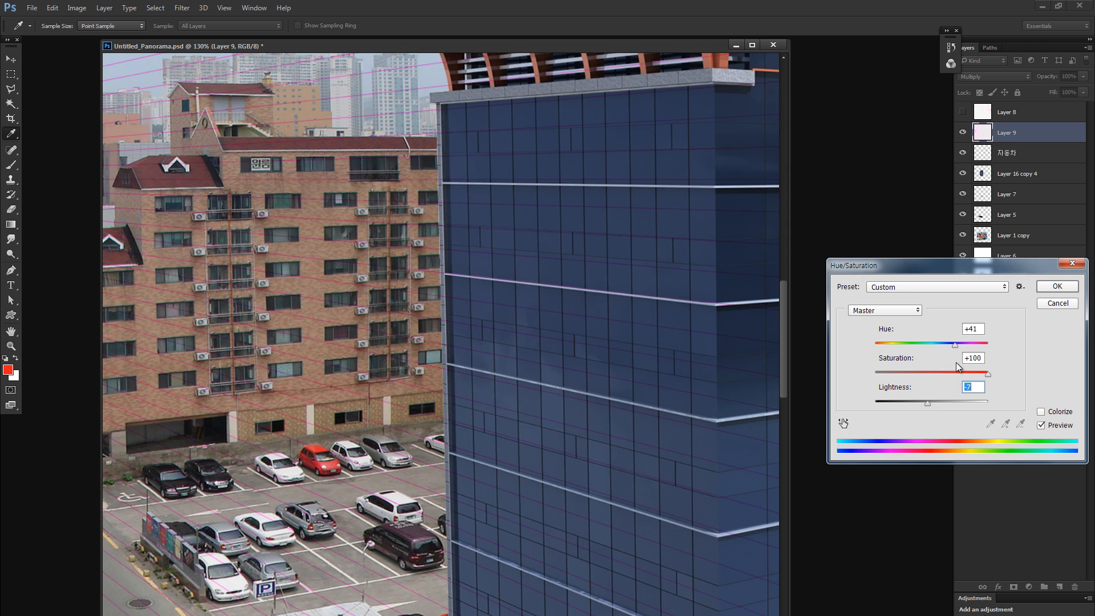
pyautogui.moveTo(955, 346); pyautogui.dragTo(977, 374)
pyautogui.moveTo(925, 402); pyautogui.dragTo(926, 402)
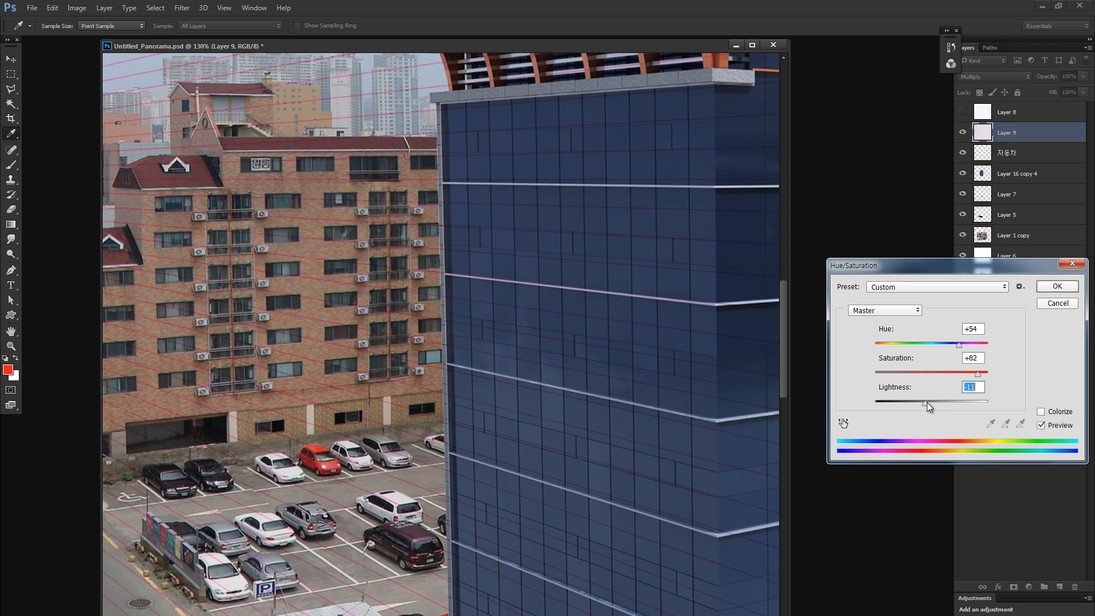
pyautogui.click(1056, 285)
pyautogui.press('z')
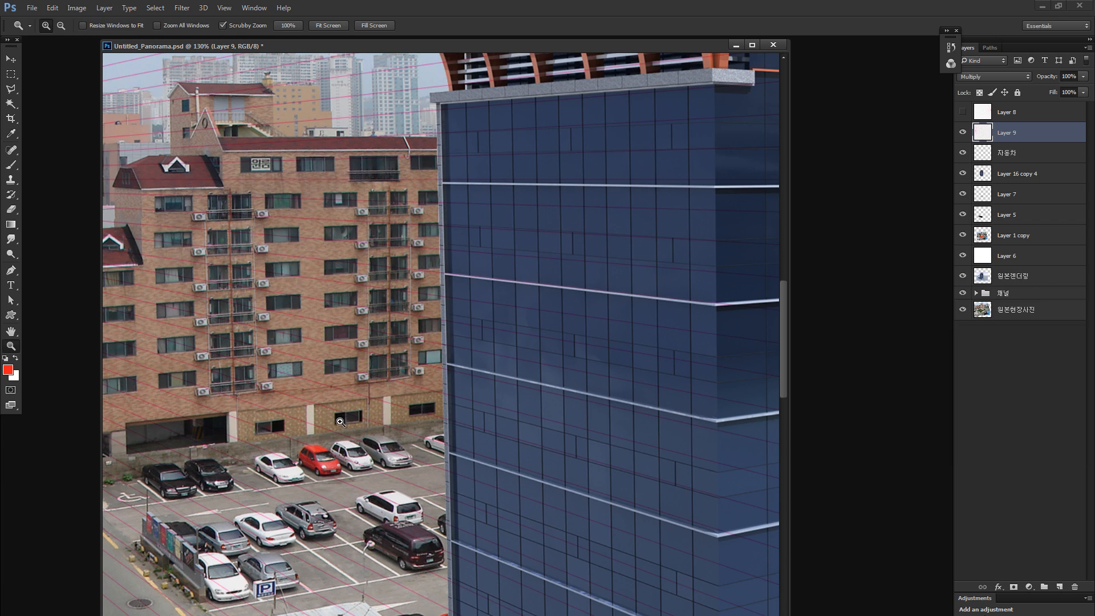
pyautogui.moveTo(342, 423); pyautogui.dragTo(289, 433)
pyautogui.click(291, 433)
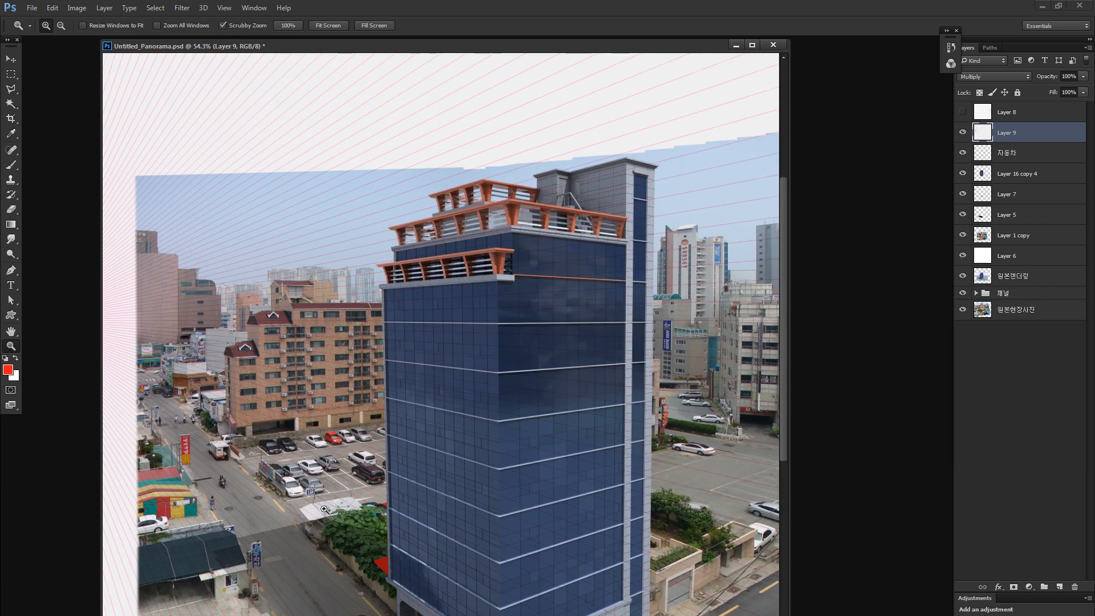
pyautogui.click(322, 510)
pyautogui.keyDown('alt'); pyautogui.click(313, 510); pyautogui.keyUp('alt')
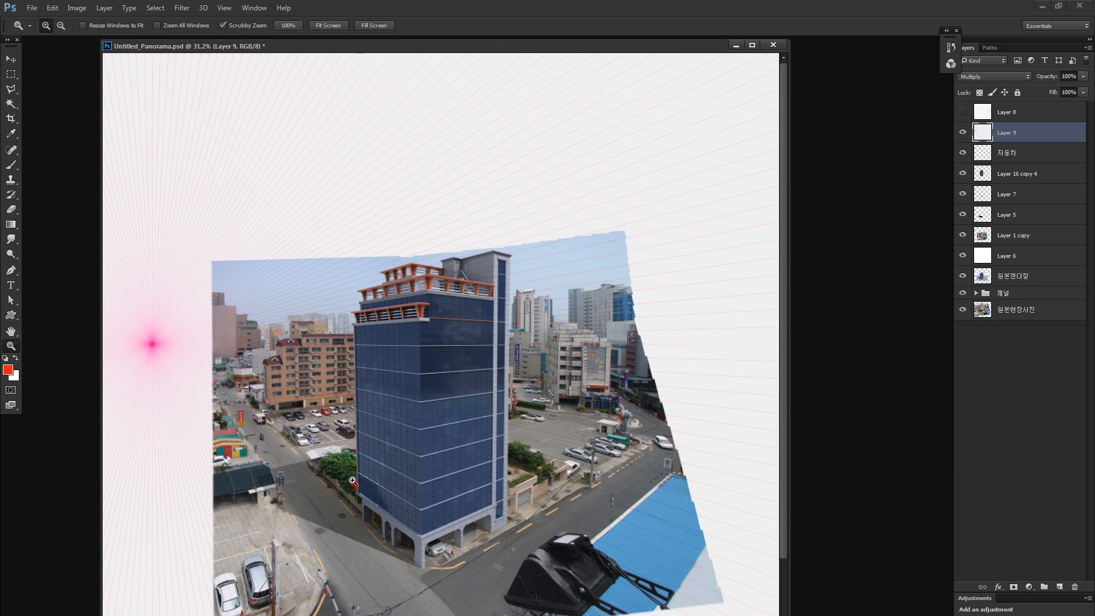